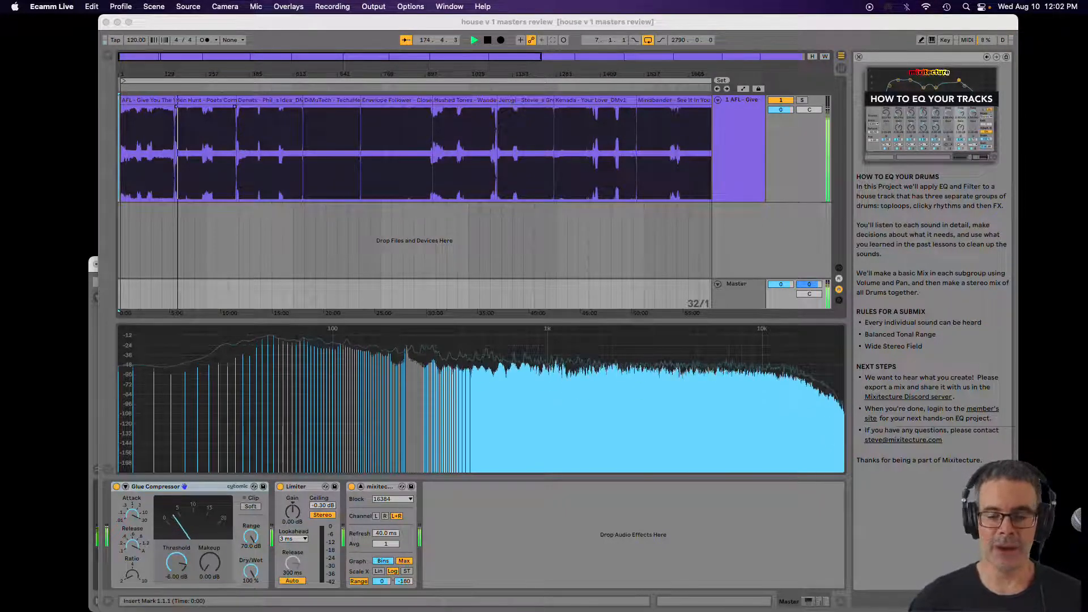
Bring the house v 1 masters review set to the front and shift its window slightly sideways
key(super+Tab)
key(super+Tab)
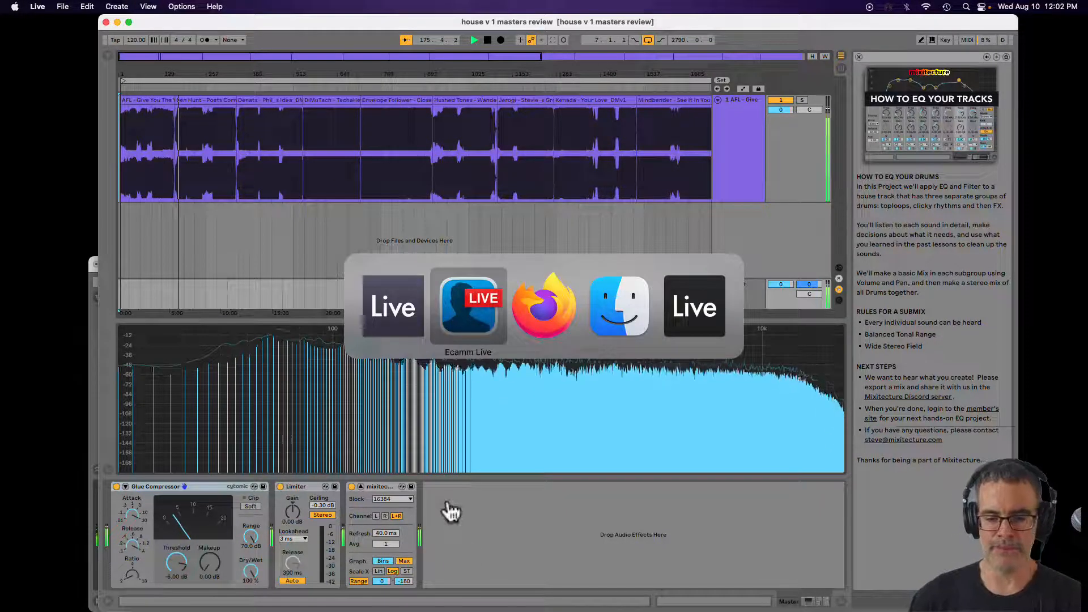
key(super+Tab)
key(super+Tab)
key(super+Tab)
key(super+Tab)
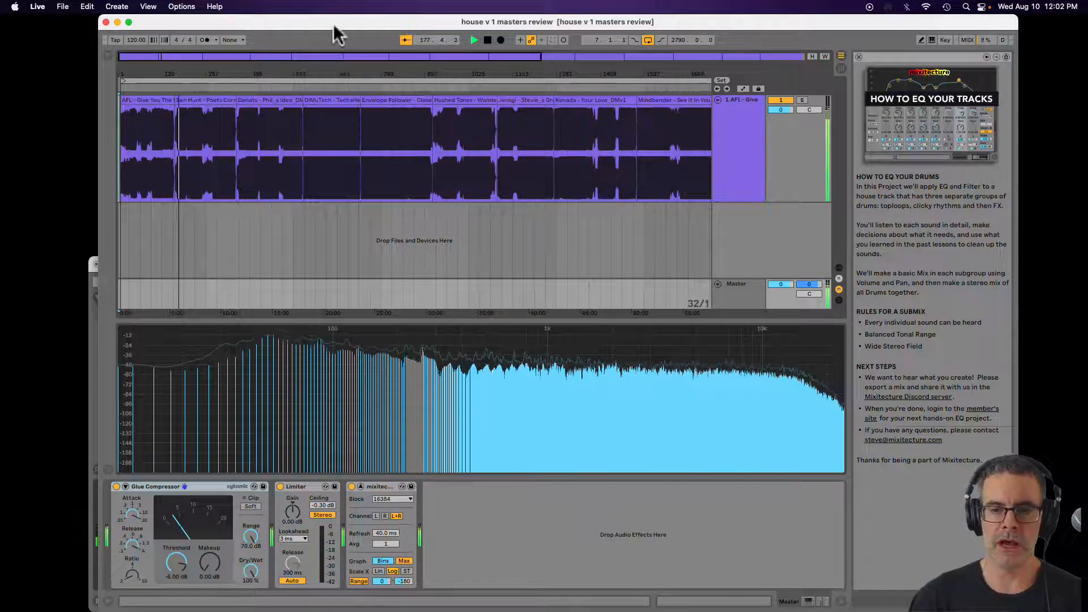
drag(333, 23, 311, 23)
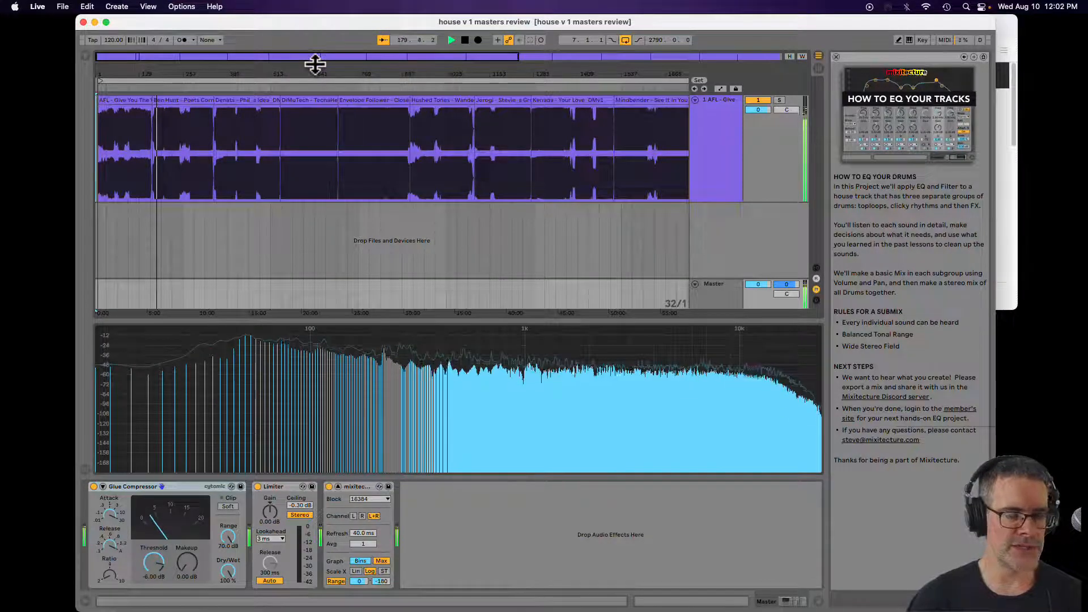
Audition a late section of Give You The World and the section of Poets Corner after its main breakdown, ending with playback stopped
drag(203, 72, 205, 74)
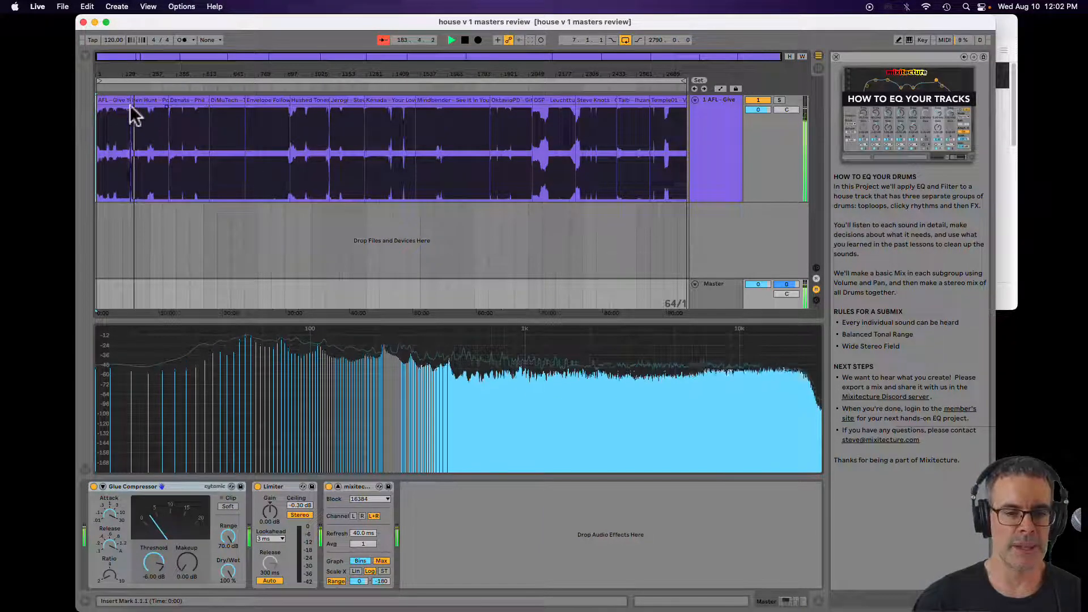
click(119, 88)
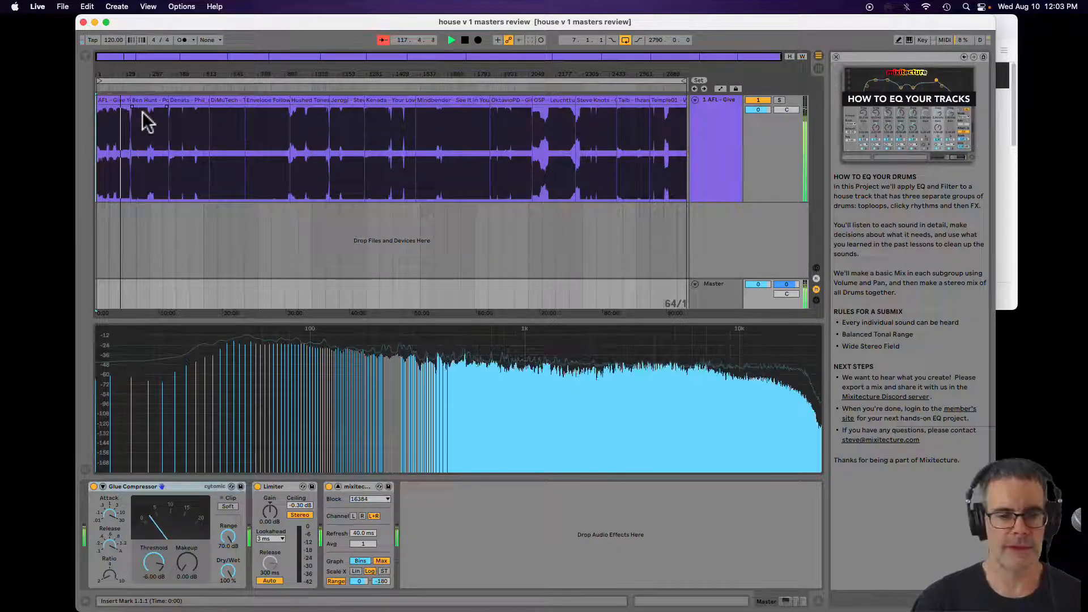
drag(112, 68, 116, 72)
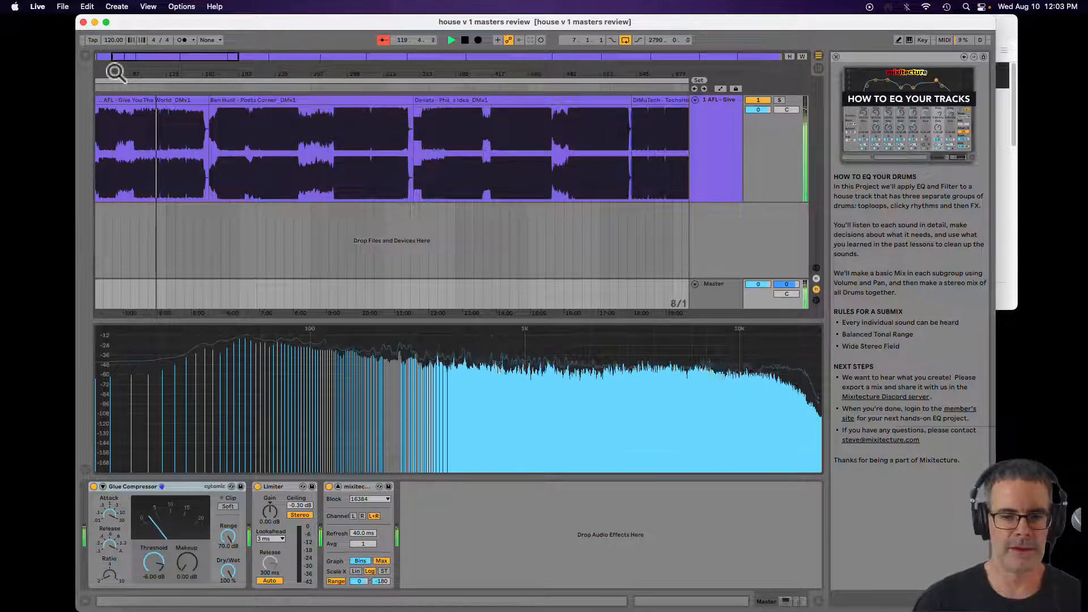
click(331, 89)
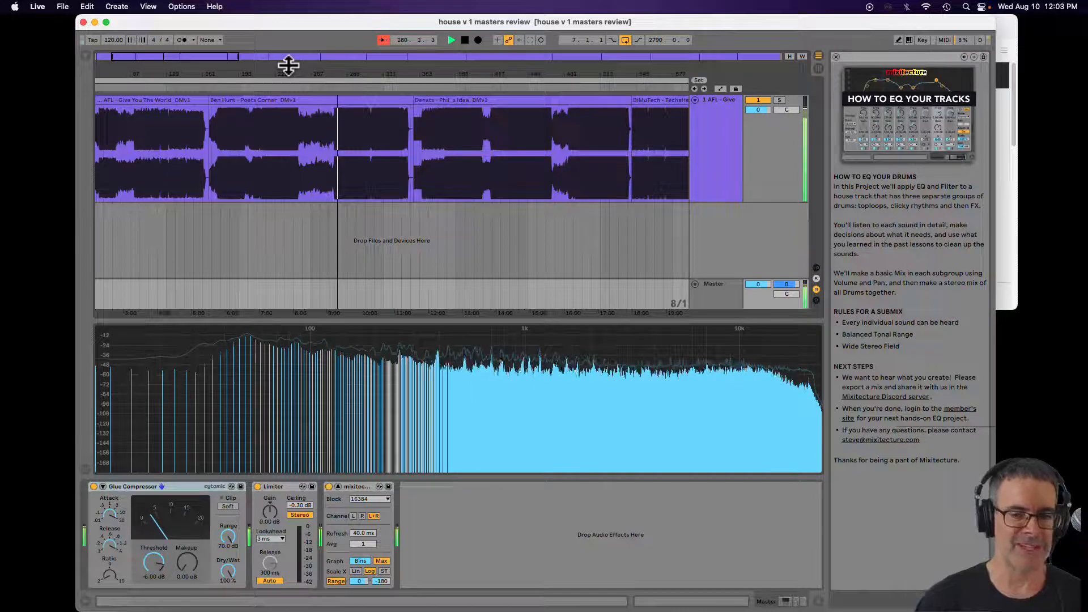
click(465, 40)
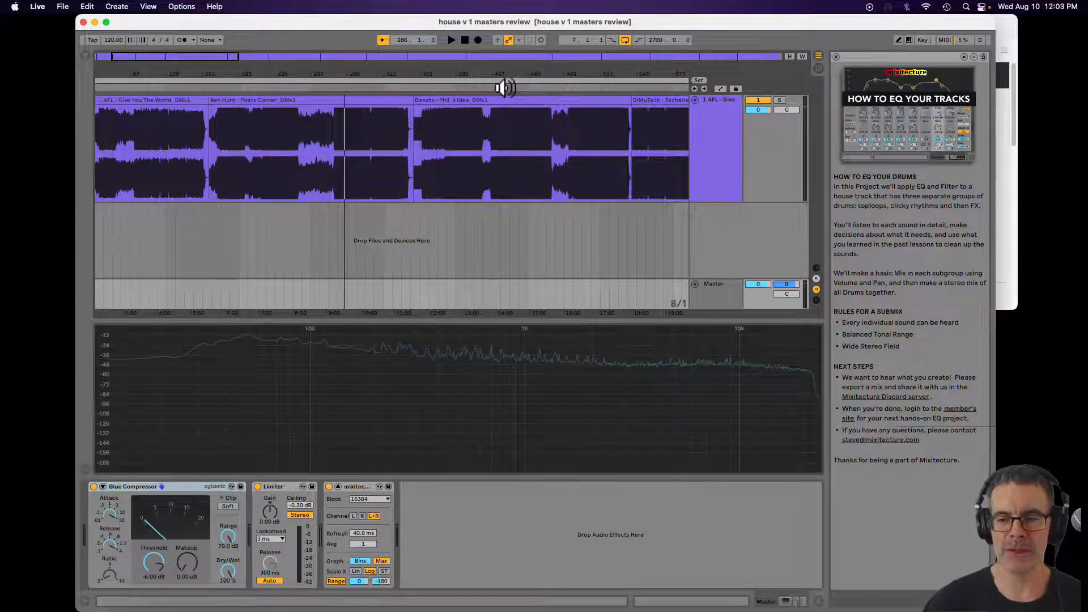
Audition Phil_s Idea between its two breakdowns and compare it with a late section of Give You The World
click(505, 87)
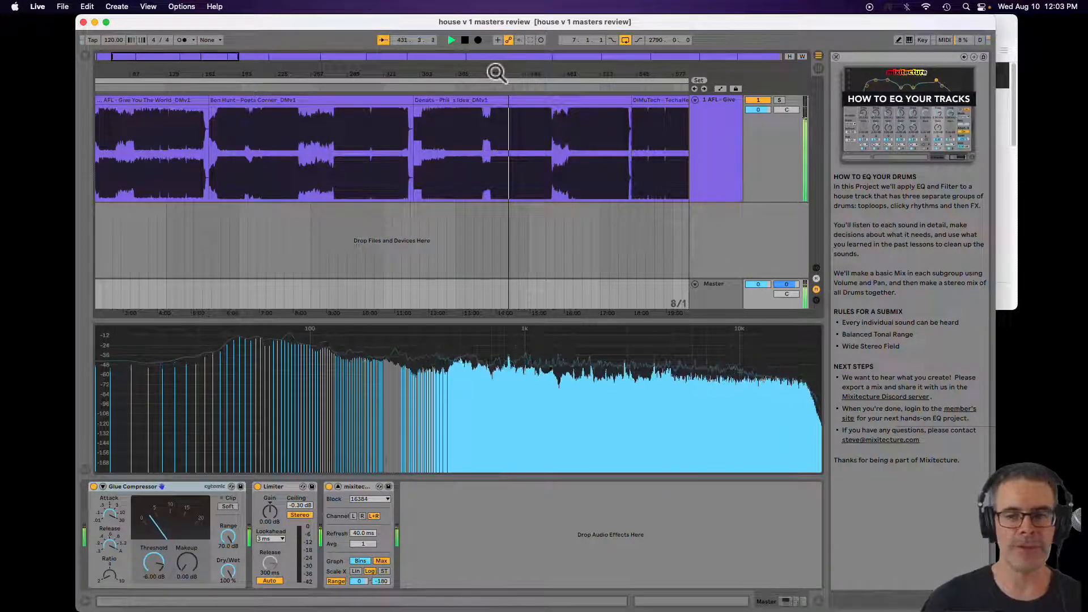
drag(492, 70, 427, 68)
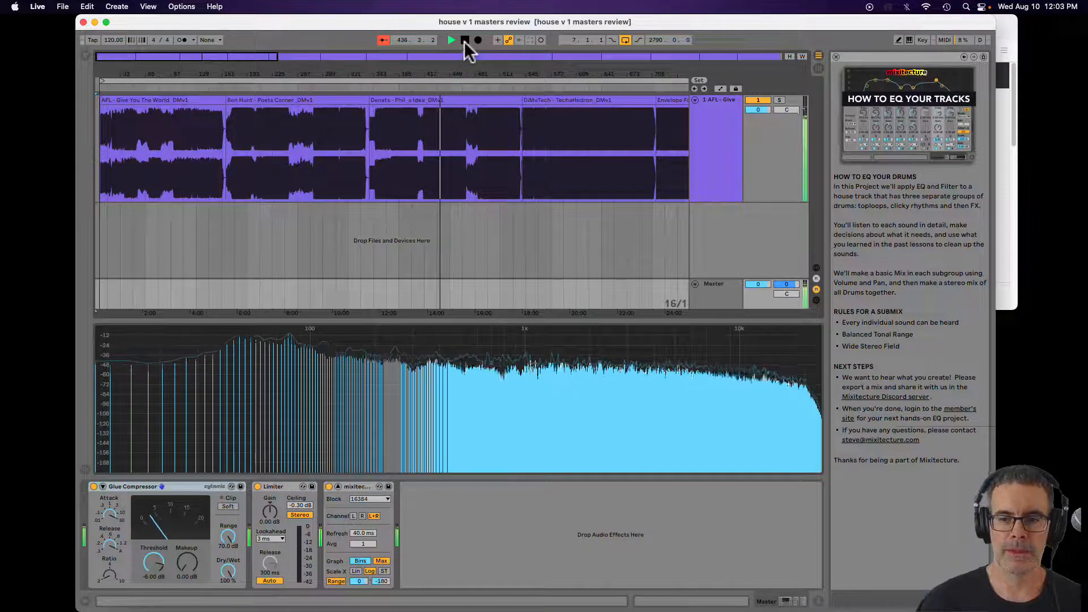
click(464, 40)
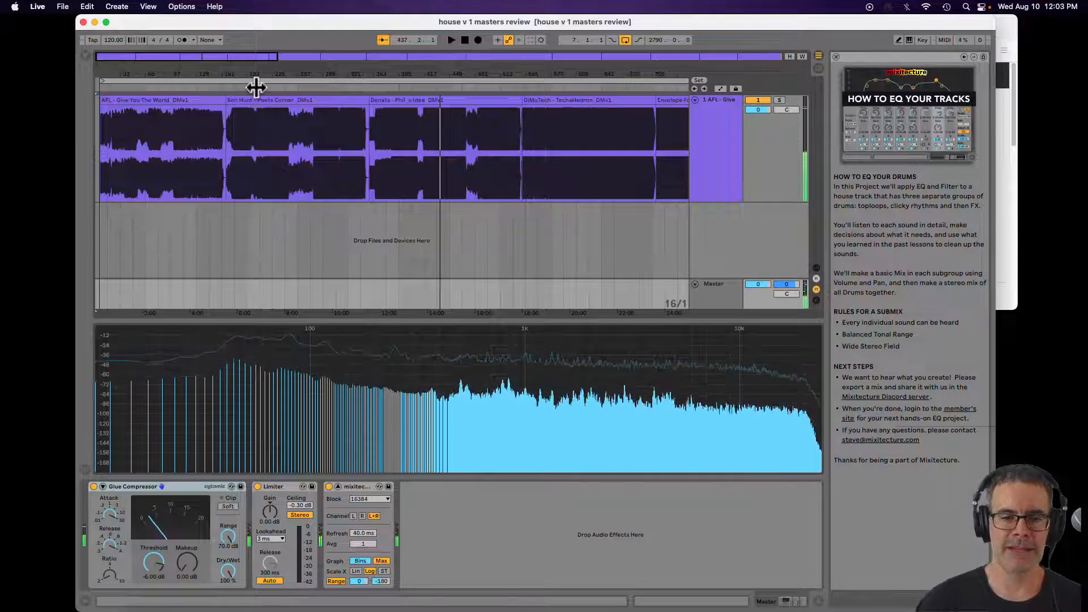
click(187, 89)
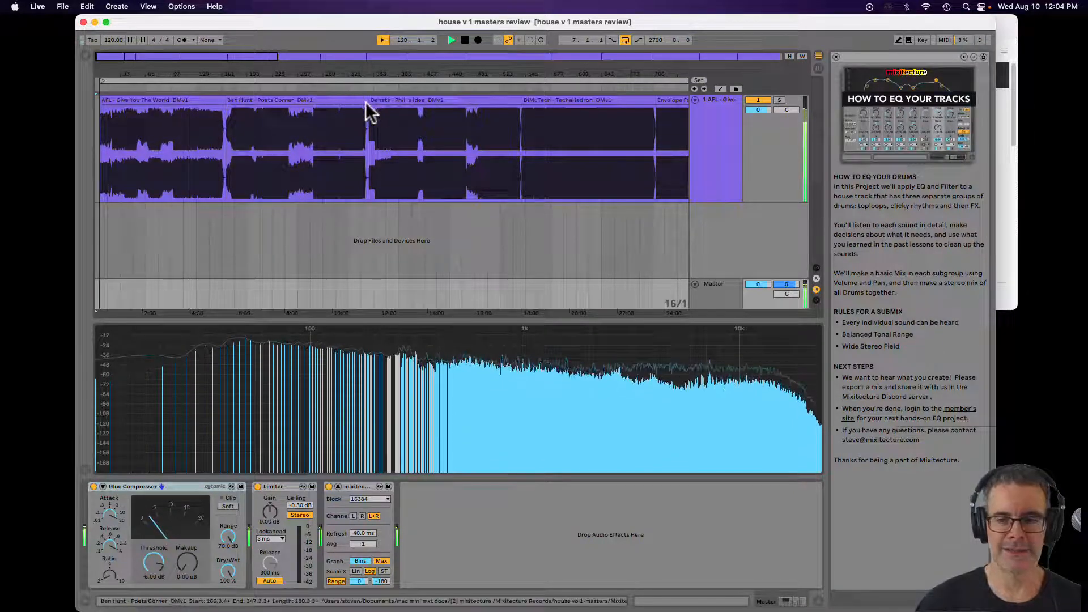
click(466, 41)
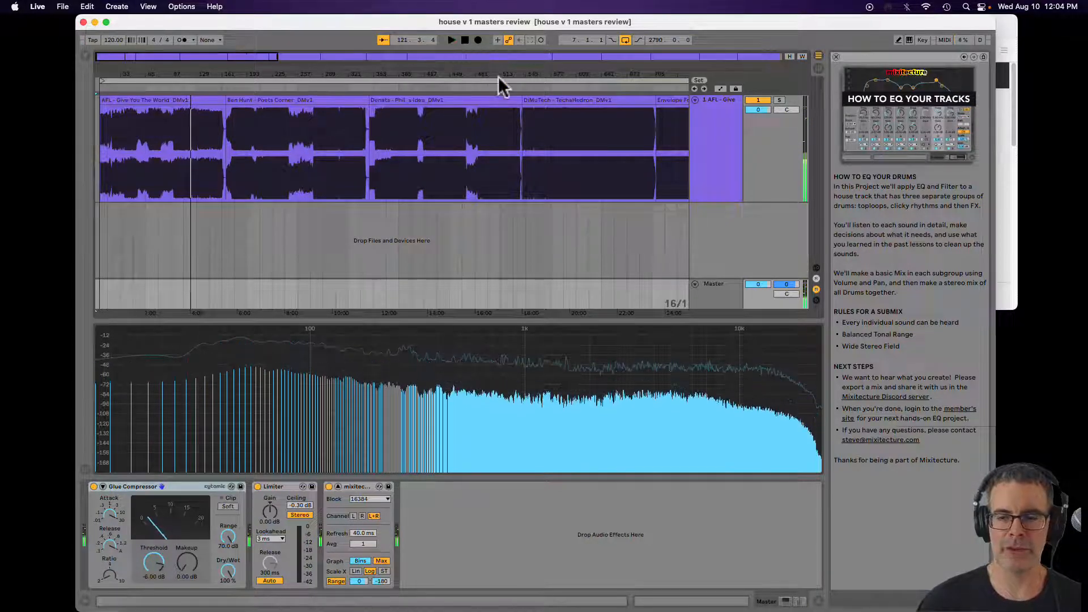
Audition the first half of the TechaHedron track and stop playback
click(563, 86)
drag(566, 68, 569, 71)
drag(418, 74, 417, 73)
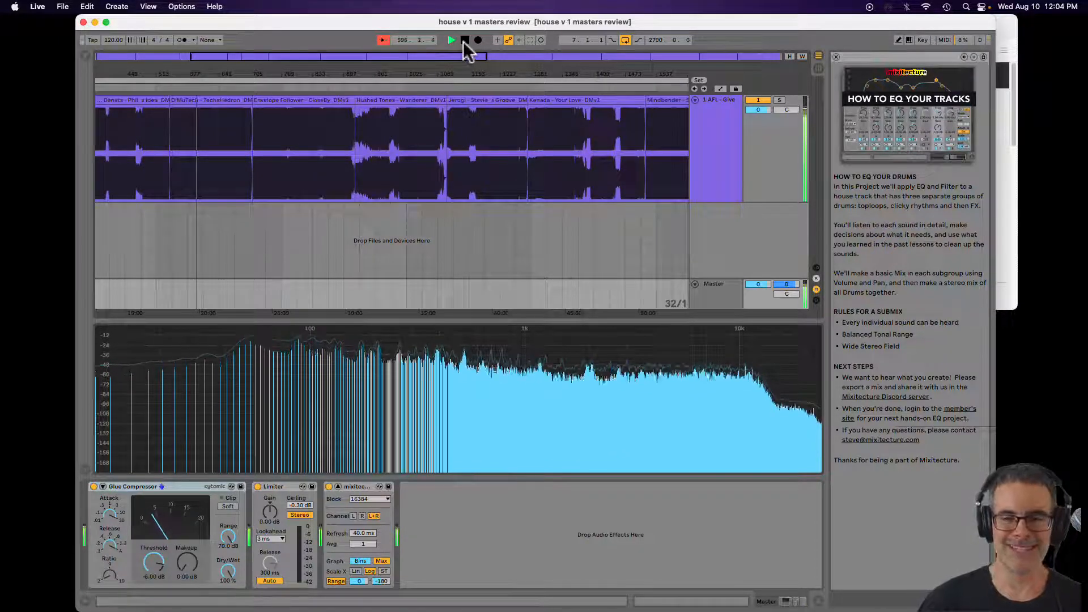
click(463, 42)
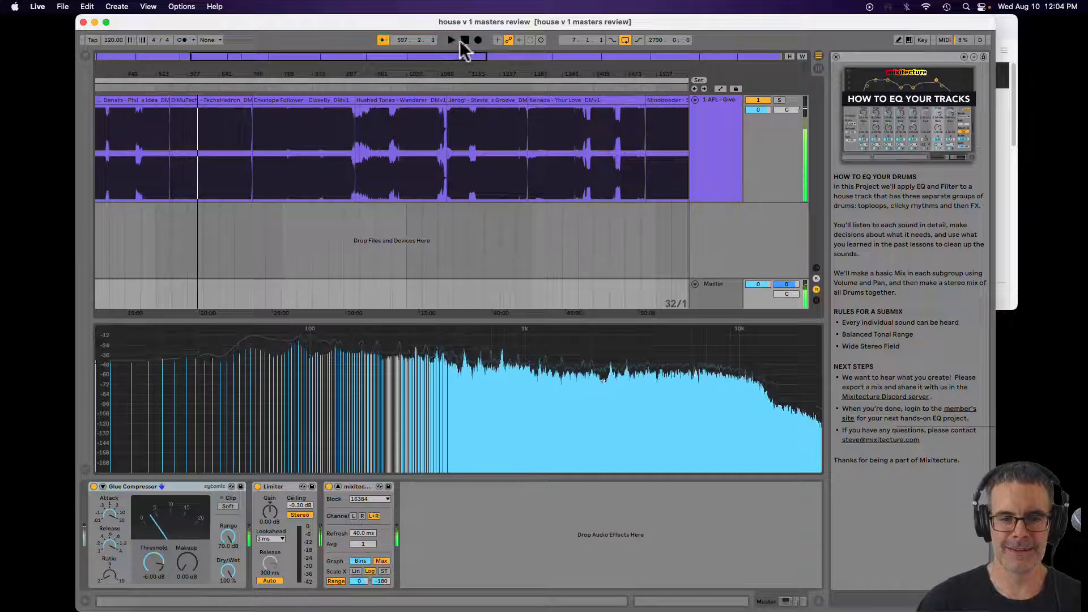
Audition an early section of the Envelope Follower track CloseBy and stop playback
drag(219, 72, 245, 87)
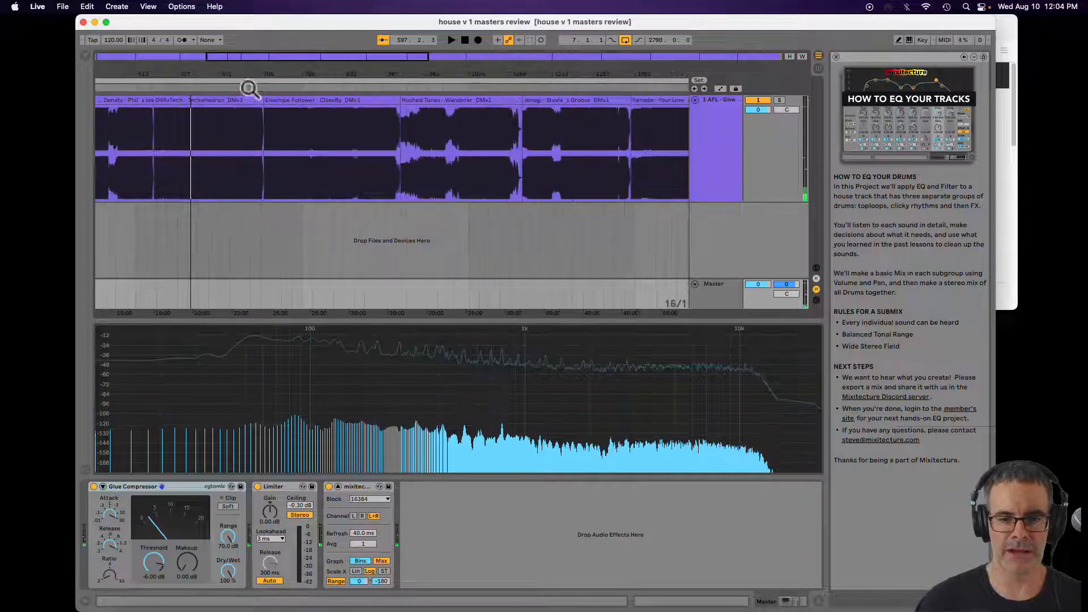
click(289, 87)
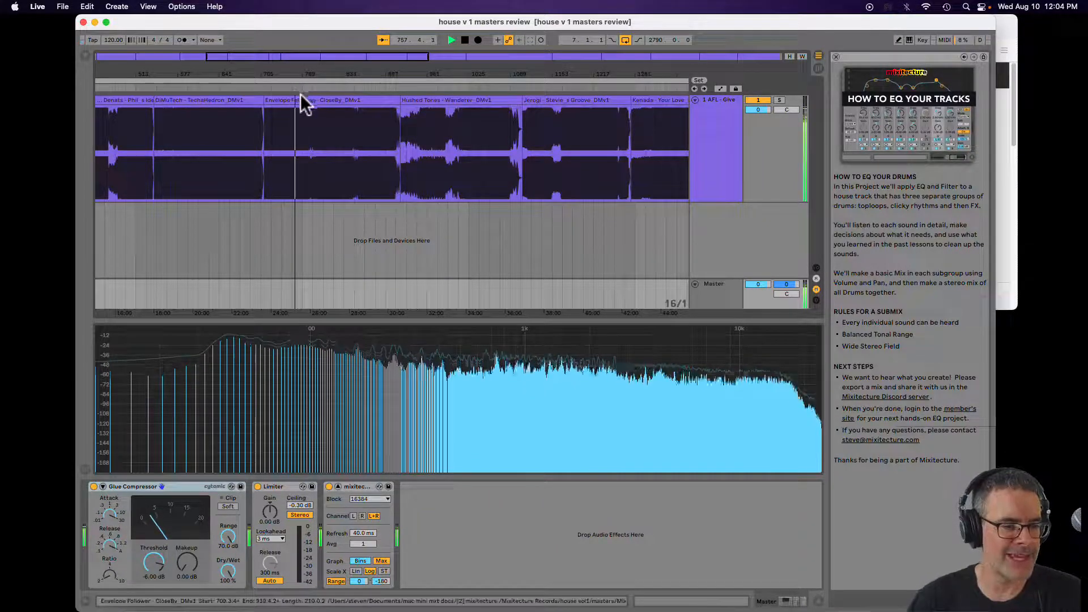
click(464, 40)
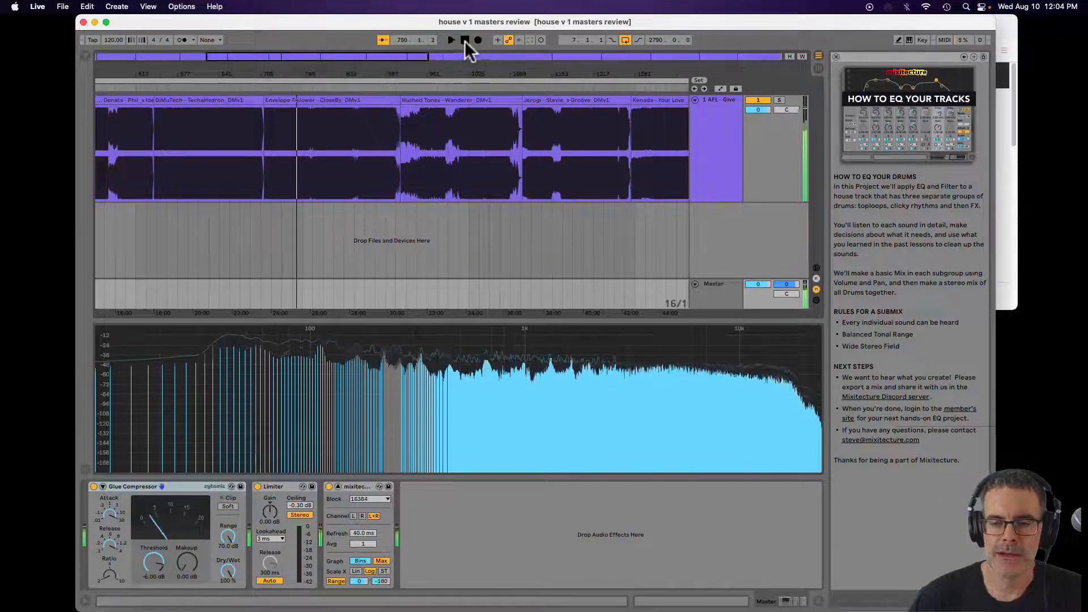
Audition Wanderer and Stevie_s Groove from past the mid-track breakdown in each, stopping playback after each one
click(473, 87)
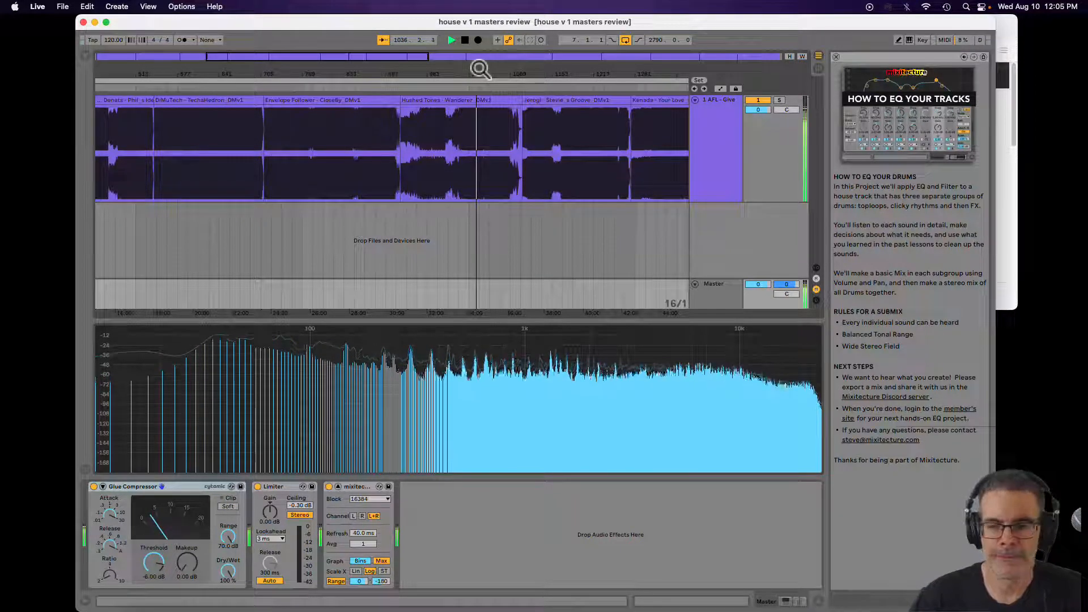
click(464, 41)
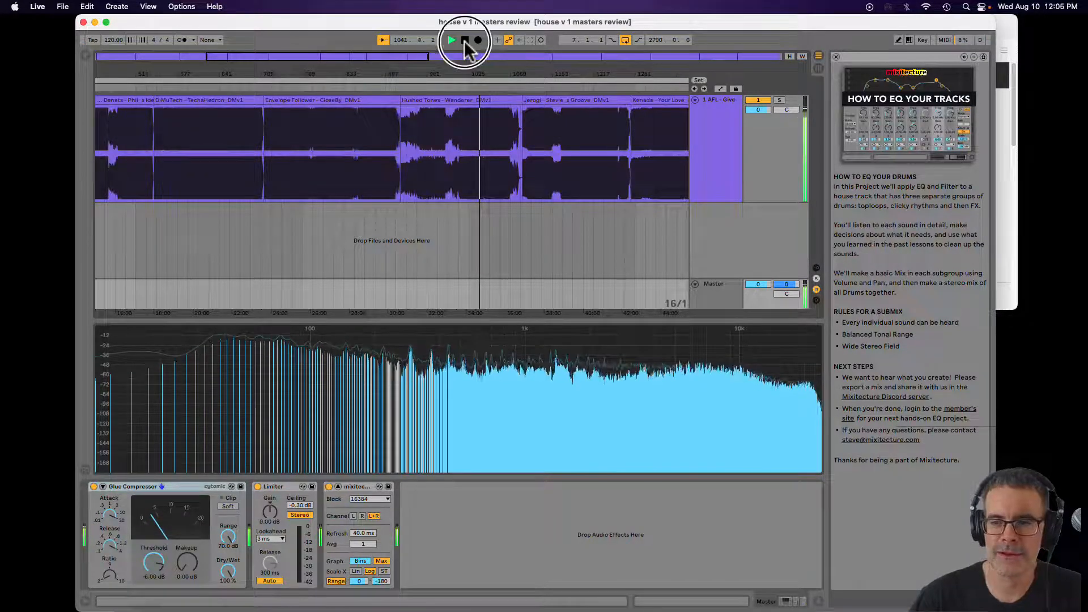
click(581, 84)
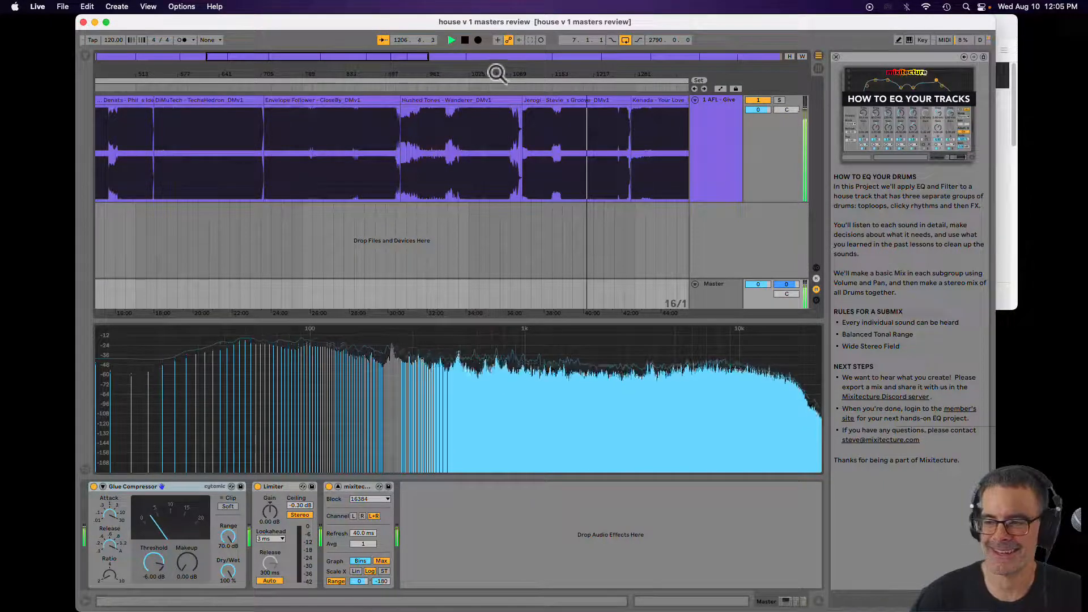
drag(510, 80, 365, 68)
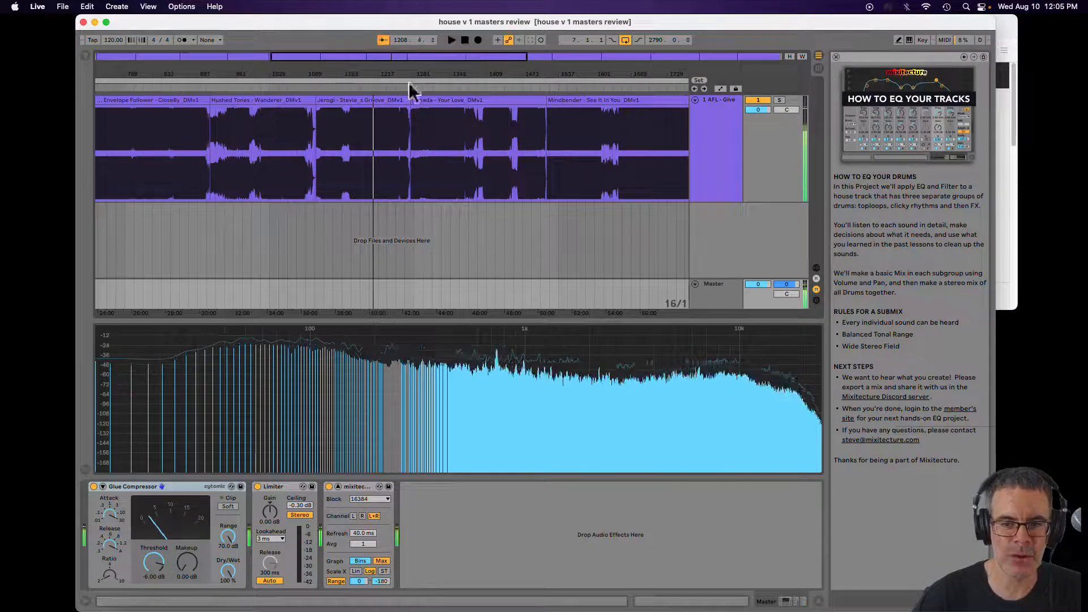
key(space)
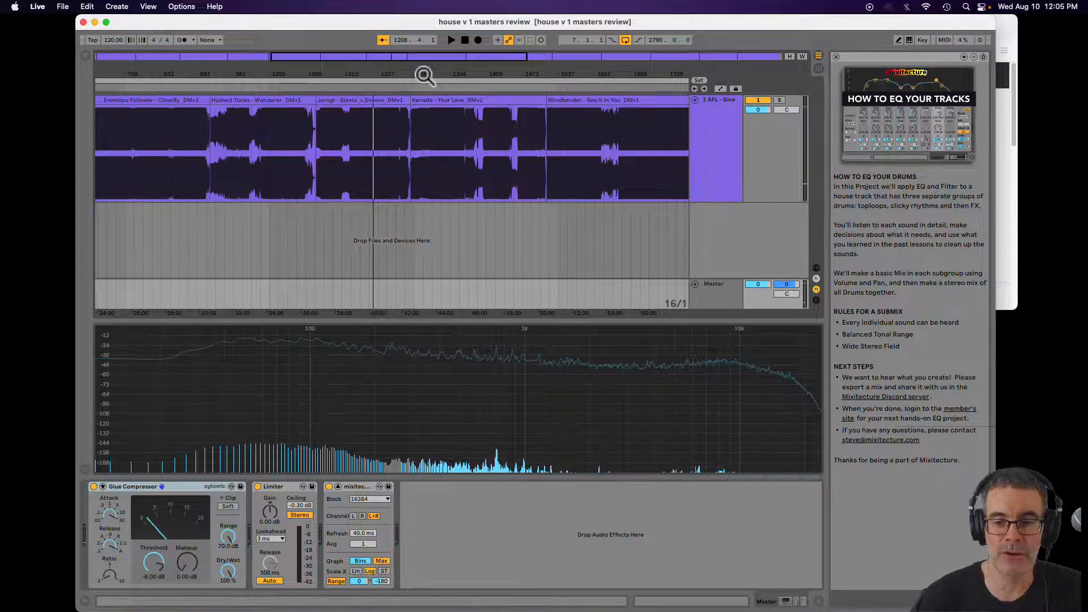
Audition an early section of Your Love and the second half of See It In You, stopping playback after each
click(438, 88)
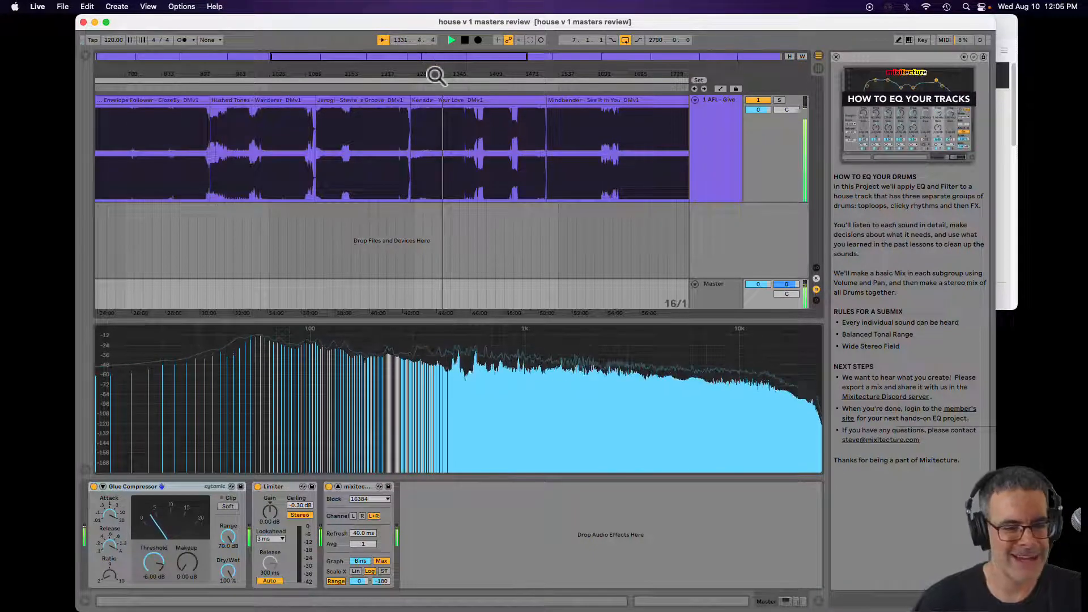
click(465, 41)
drag(589, 78, 376, 77)
click(430, 90)
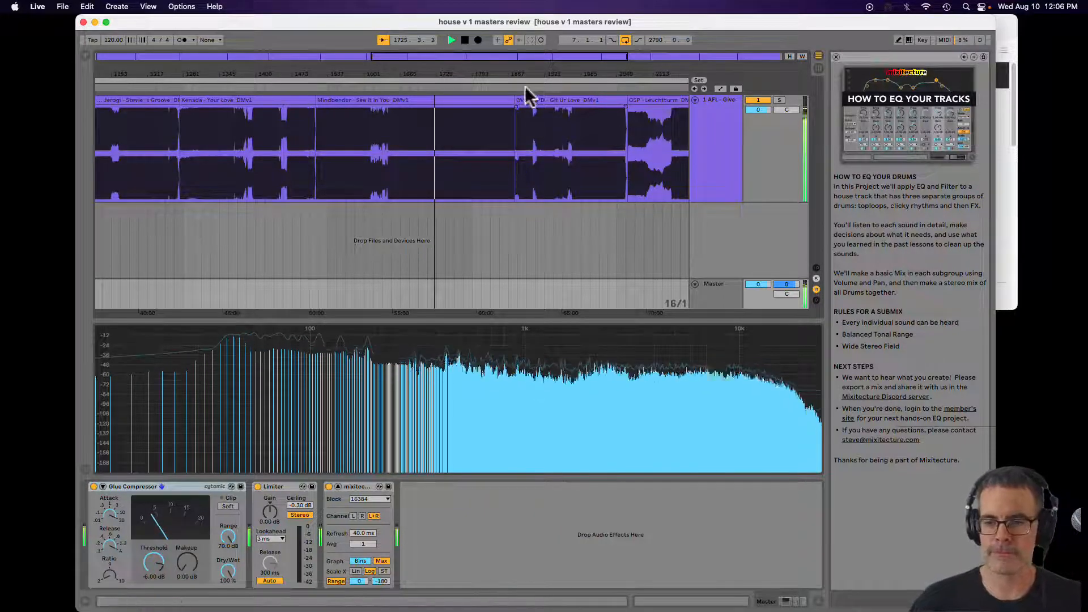
drag(522, 69, 366, 73)
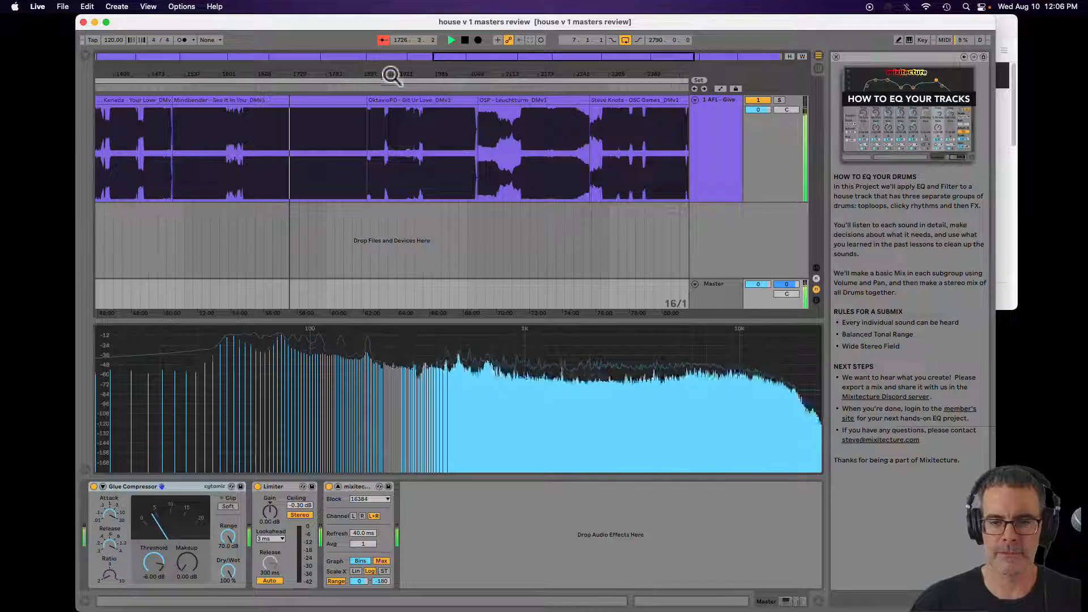
click(465, 41)
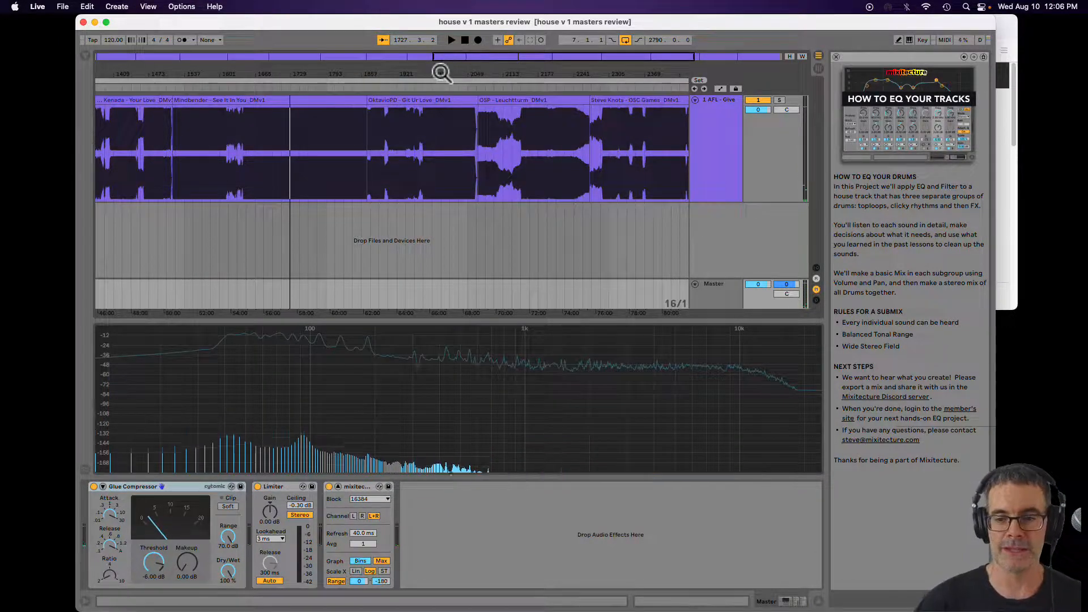
Audition the last third of the OktavioPD track, stop playback, and select the Mindbender See It In You clip
click(430, 87)
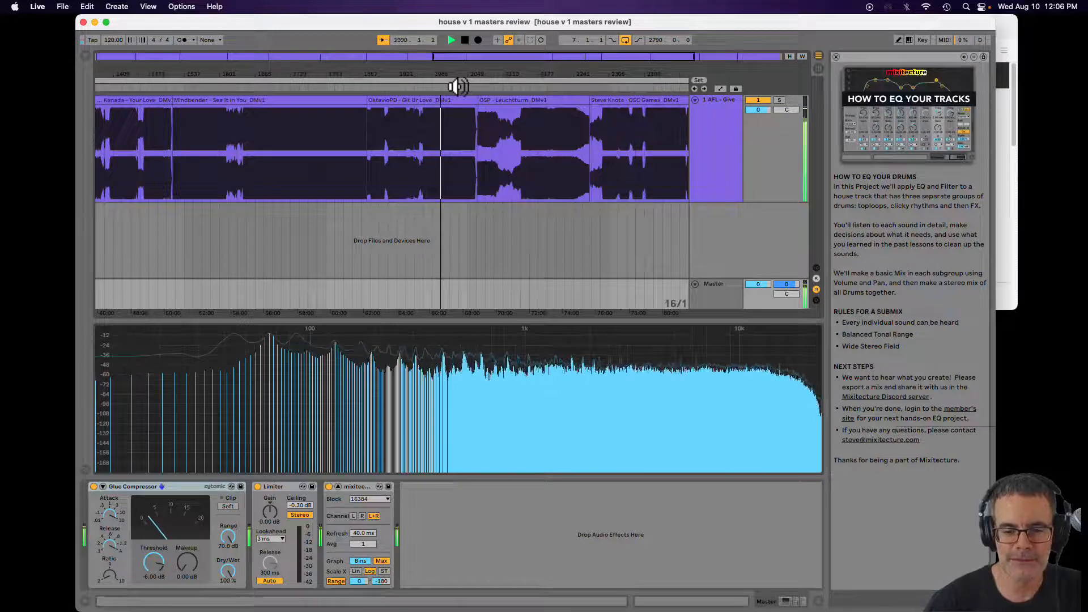
click(464, 39)
click(337, 104)
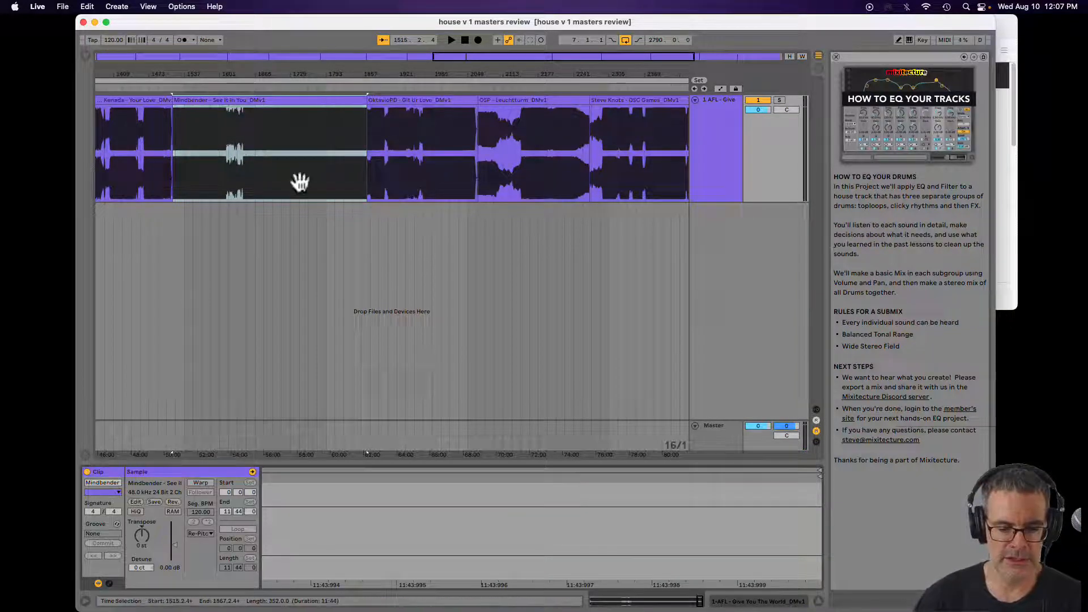
mouse_move(205, 461)
mouse_down()
mouse_move(206, 485)
mouse_move(205, 468)
mouse_up()
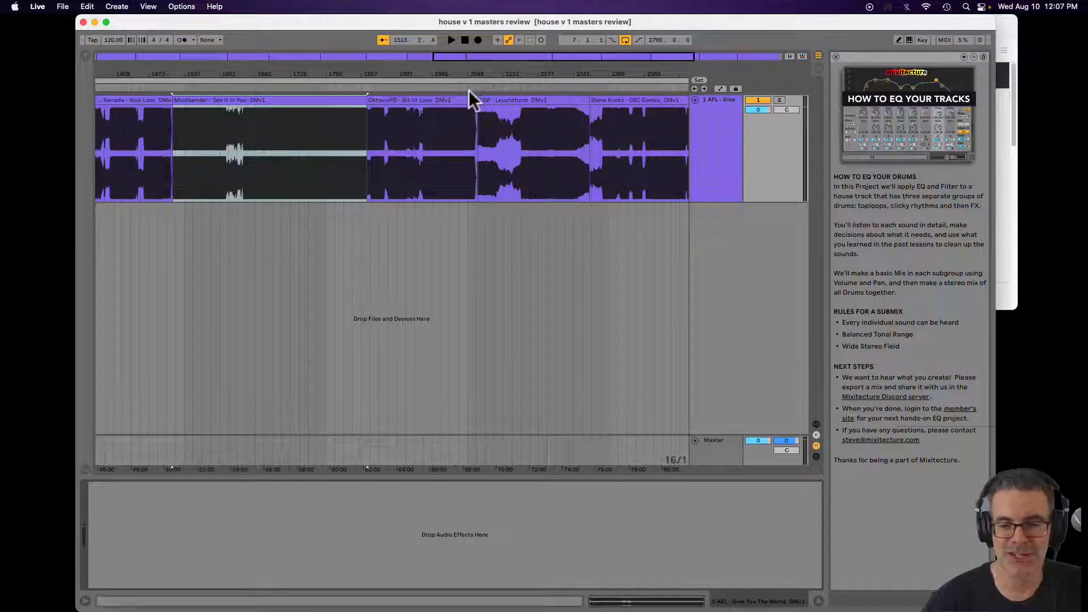
Play Leuchtturm from just after its long breakdown and bring the spectrum for trk fdbk +goniometer set to the front
click(533, 86)
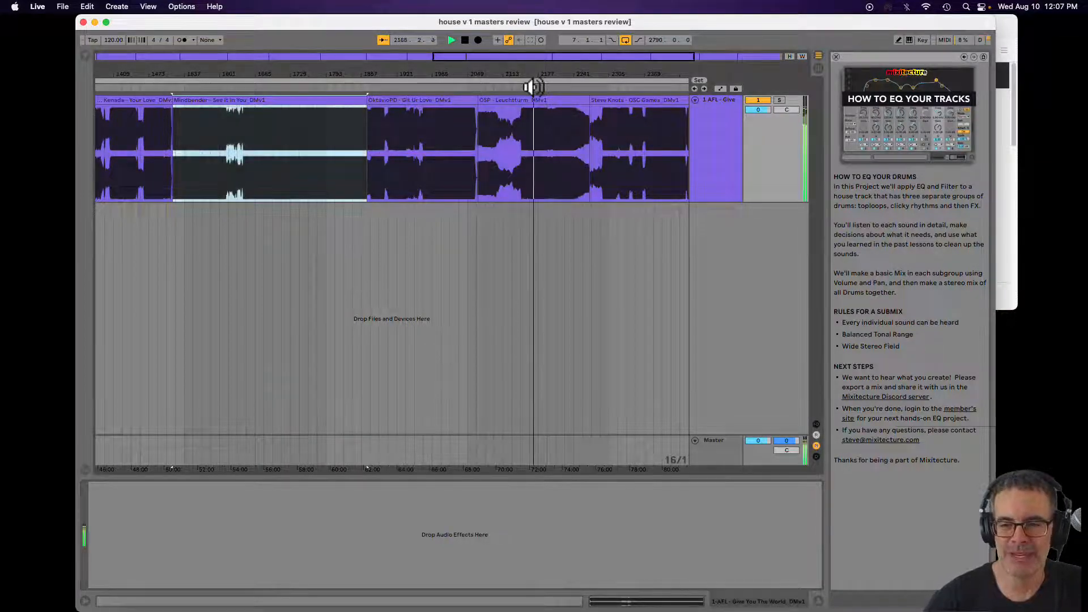
click(559, 231)
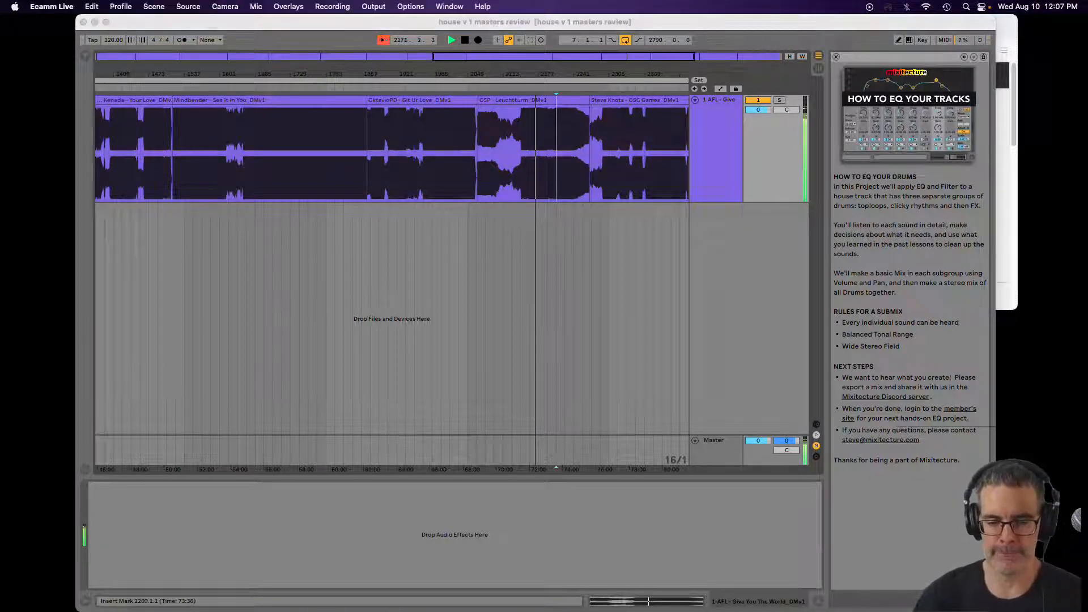
key(super+Tab)
key(super+Tab)
key(super+Tab)
key(super+Tab)
key(super+Tab)
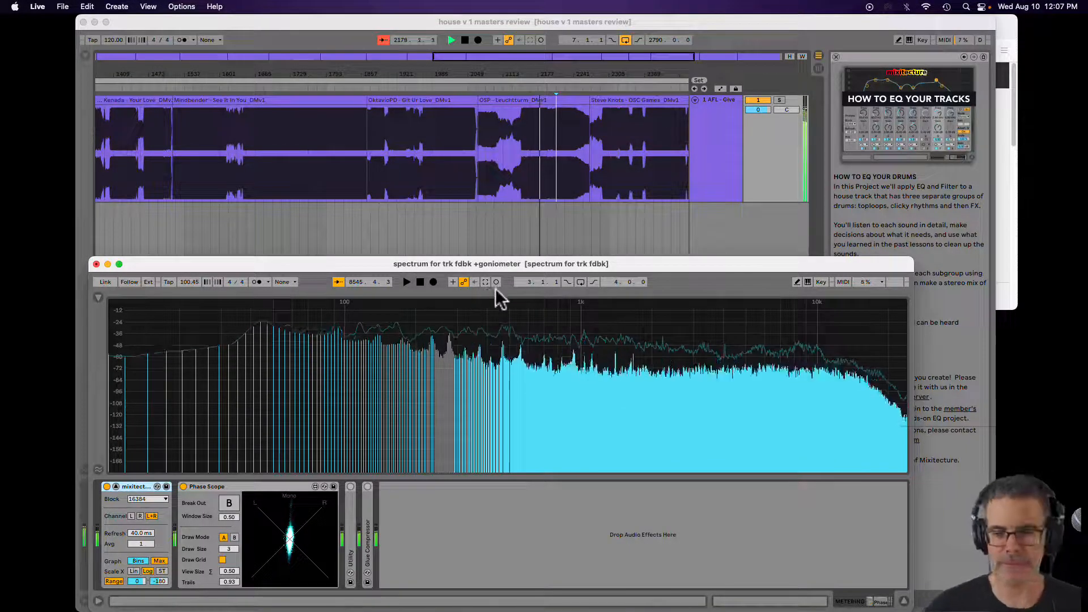
Return to the house v 1 masters review set and stop playback
click(521, 234)
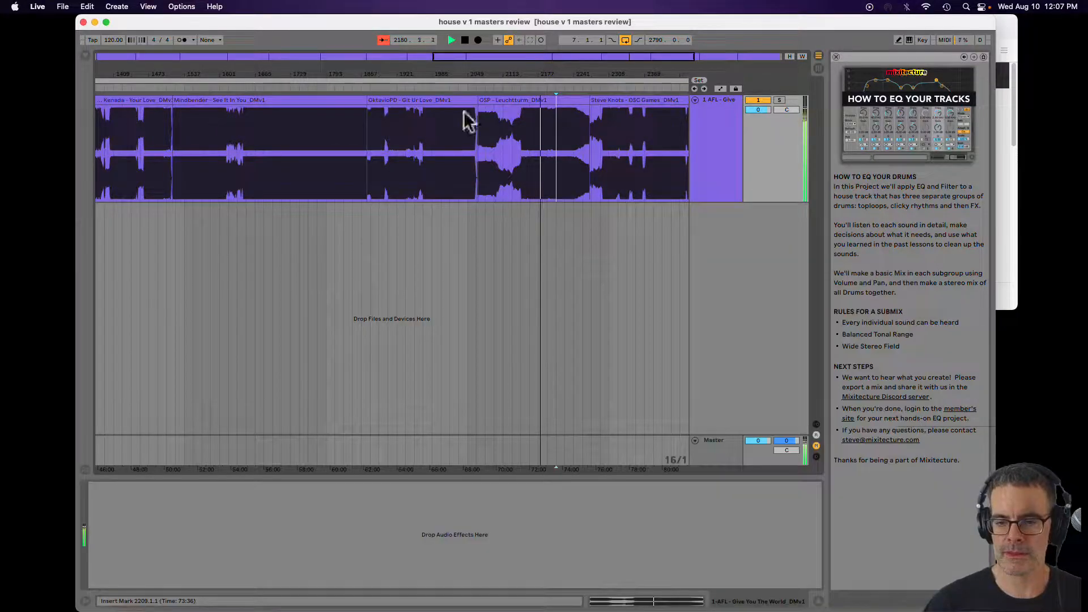
click(462, 41)
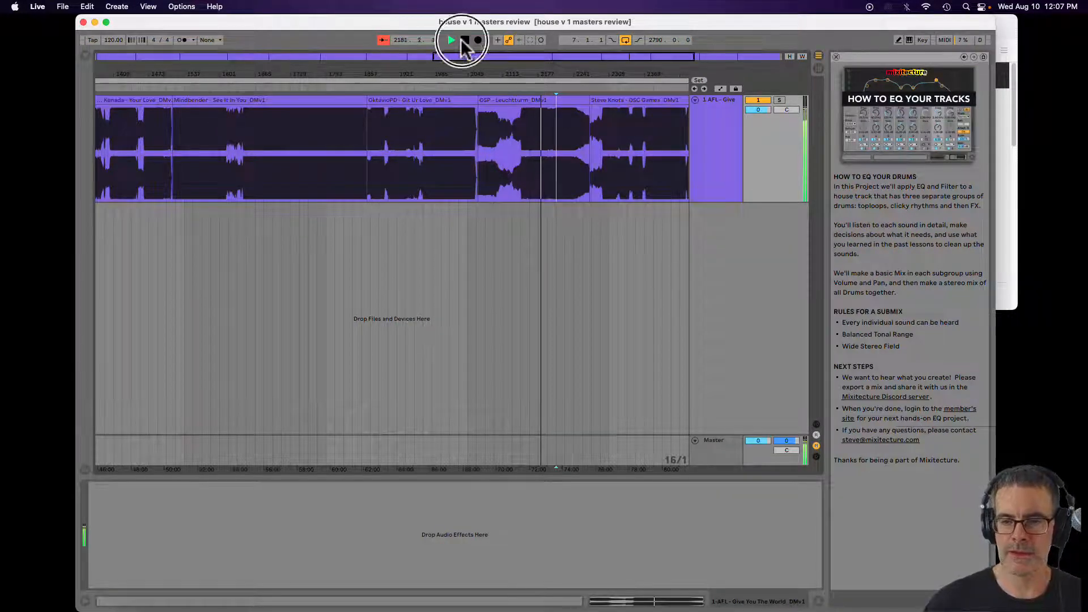
Audition the middle of the OSC Games track in the house v 1 masters review set and stop playback
drag(461, 66, 425, 68)
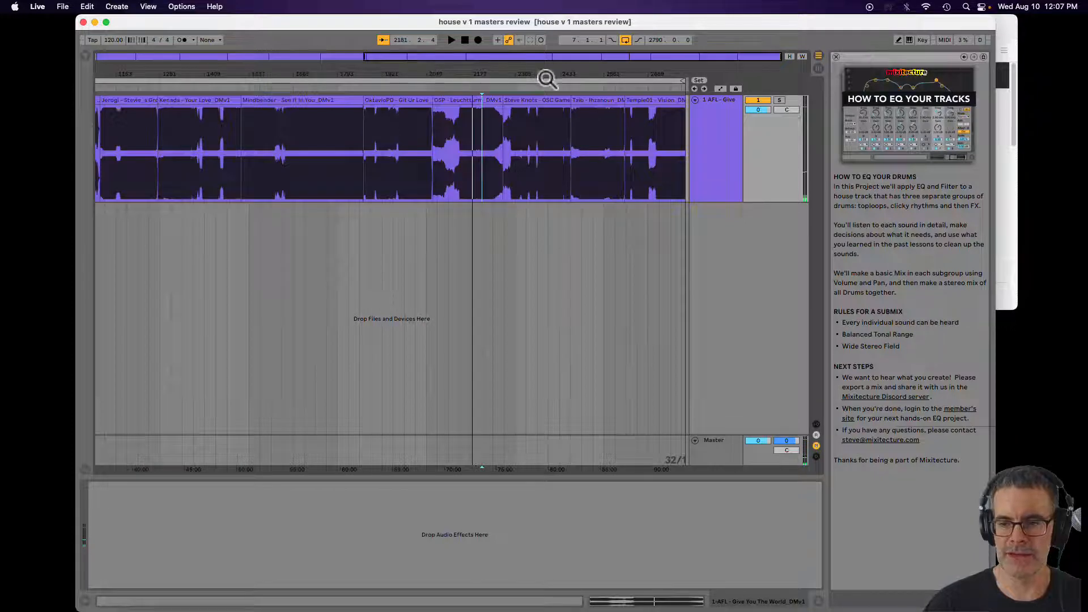
drag(547, 78, 505, 91)
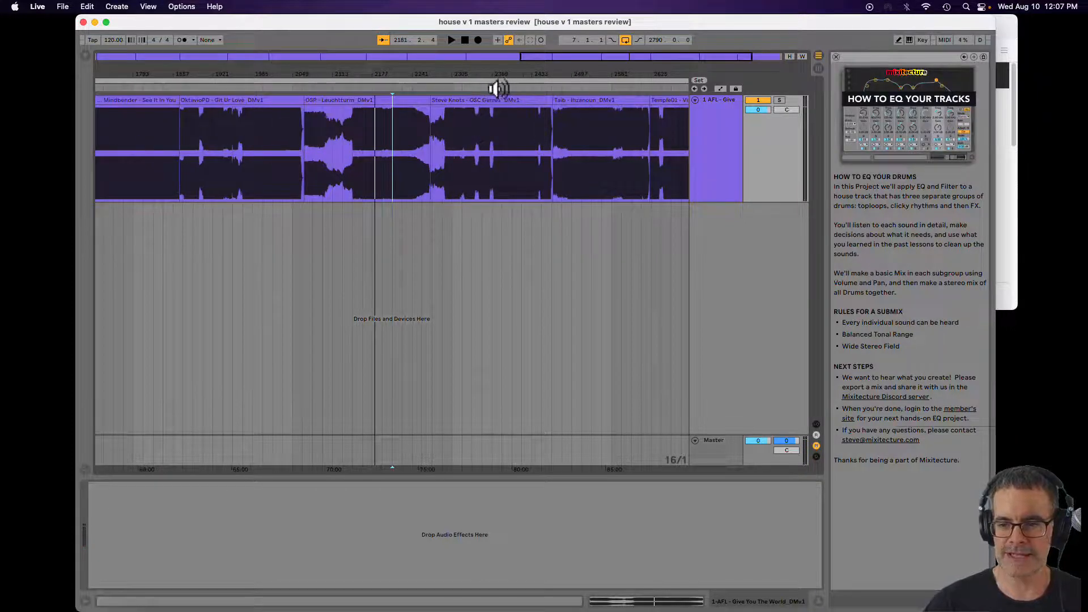
click(498, 89)
drag(503, 66, 508, 73)
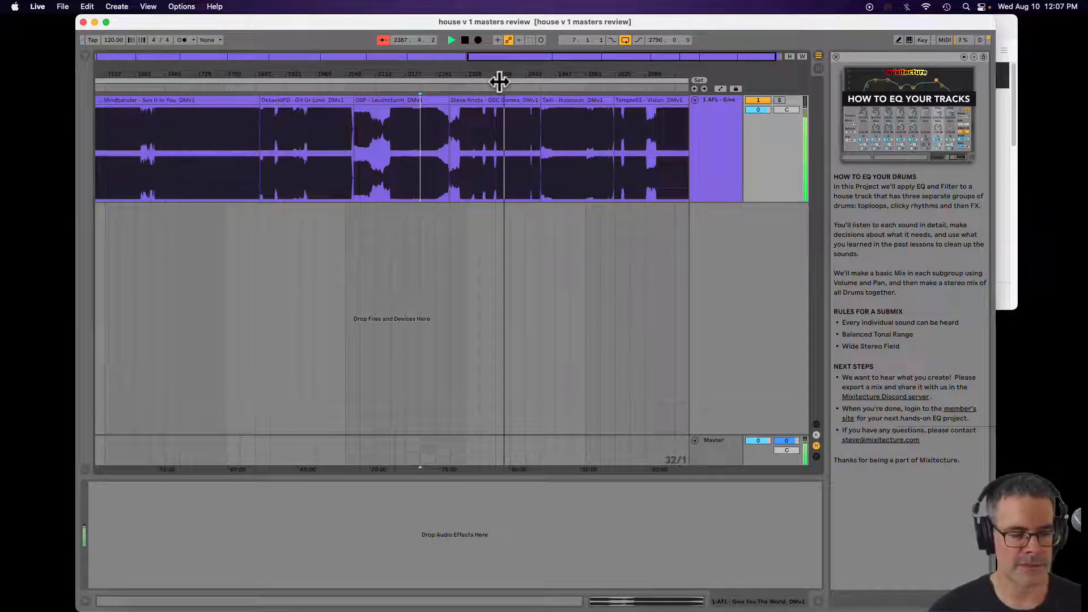
click(465, 40)
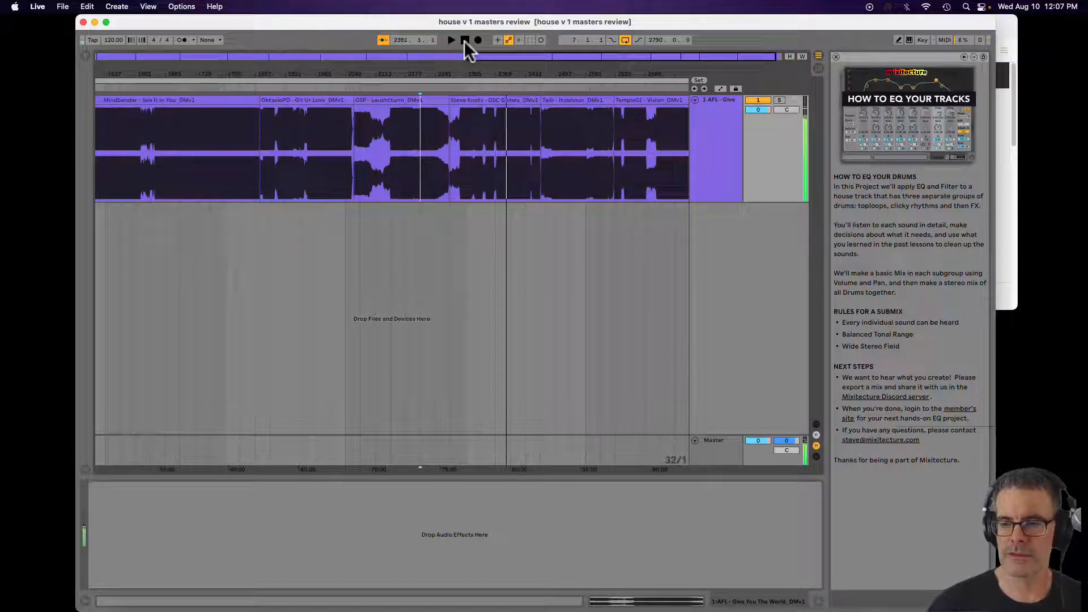
Audition the middle of the second-to-last track, stop playback, and play Vision from just after its late breakdown
click(563, 88)
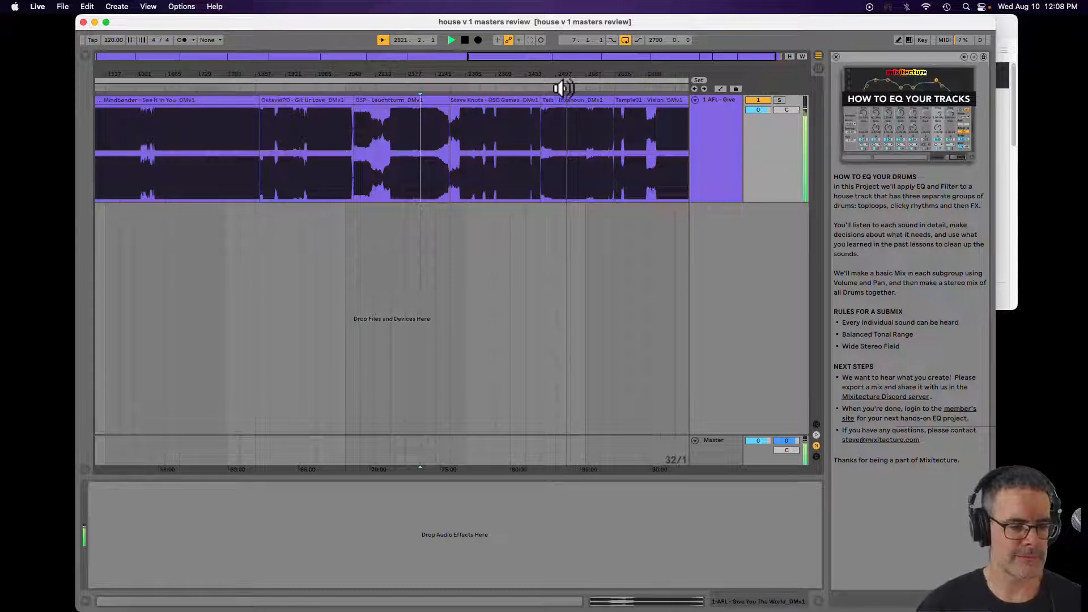
drag(594, 72, 592, 71)
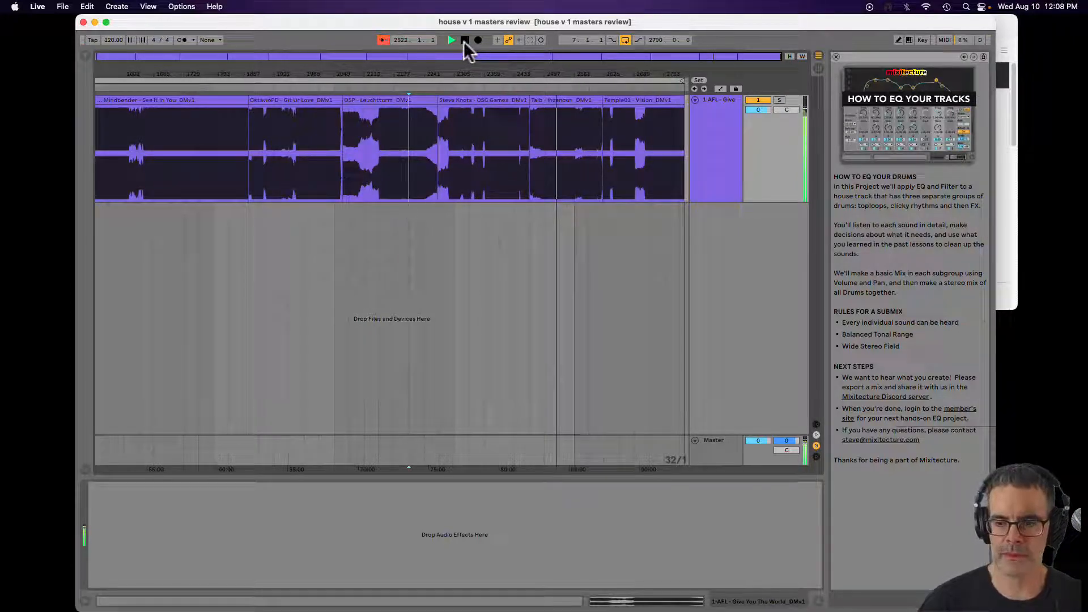
click(464, 41)
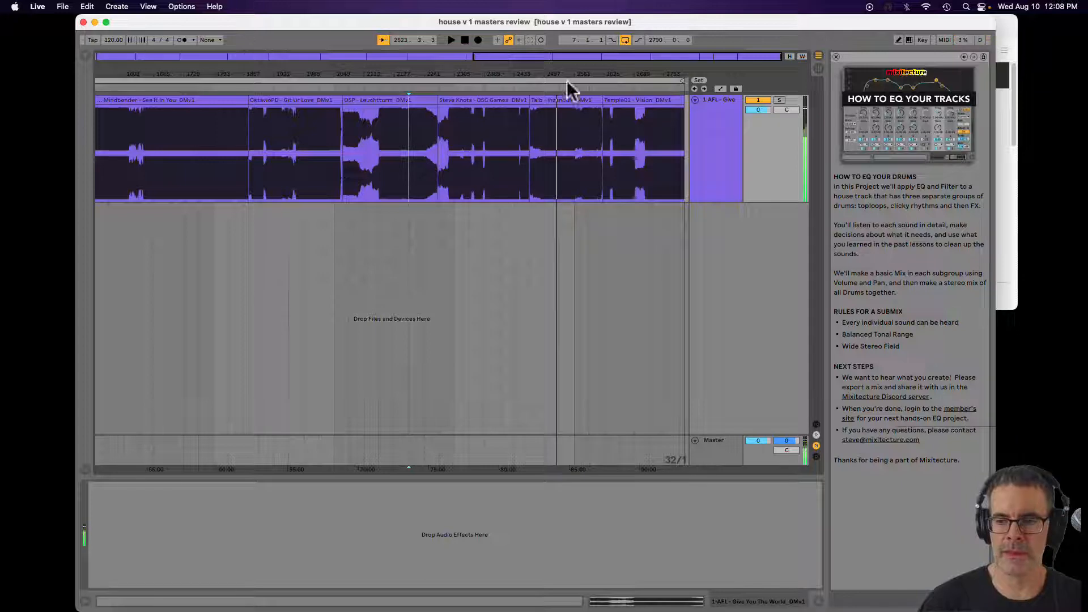
click(655, 85)
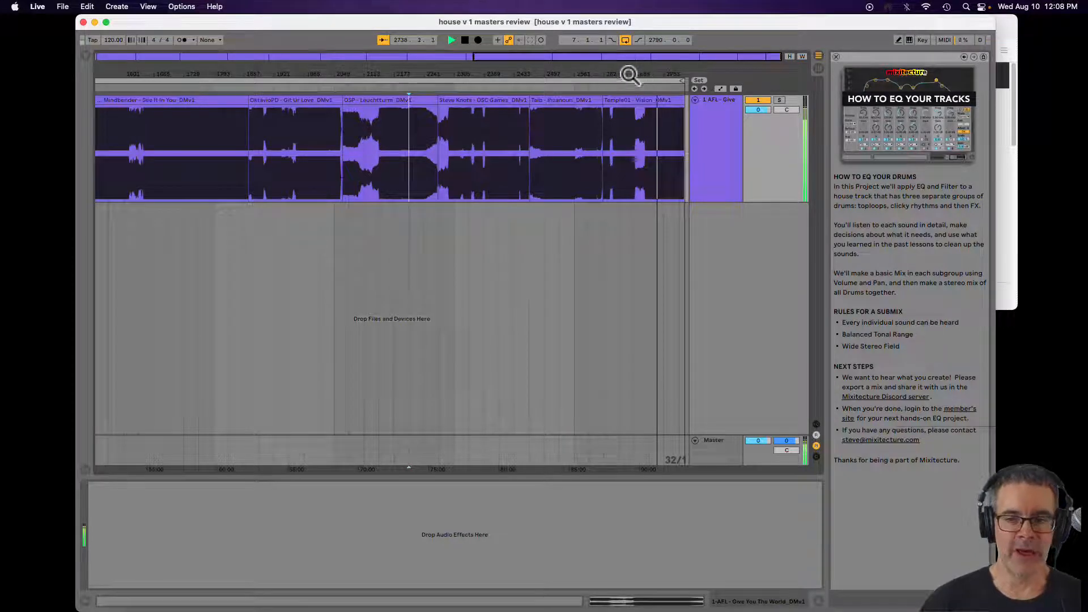
scroll(627, 70, down, 5)
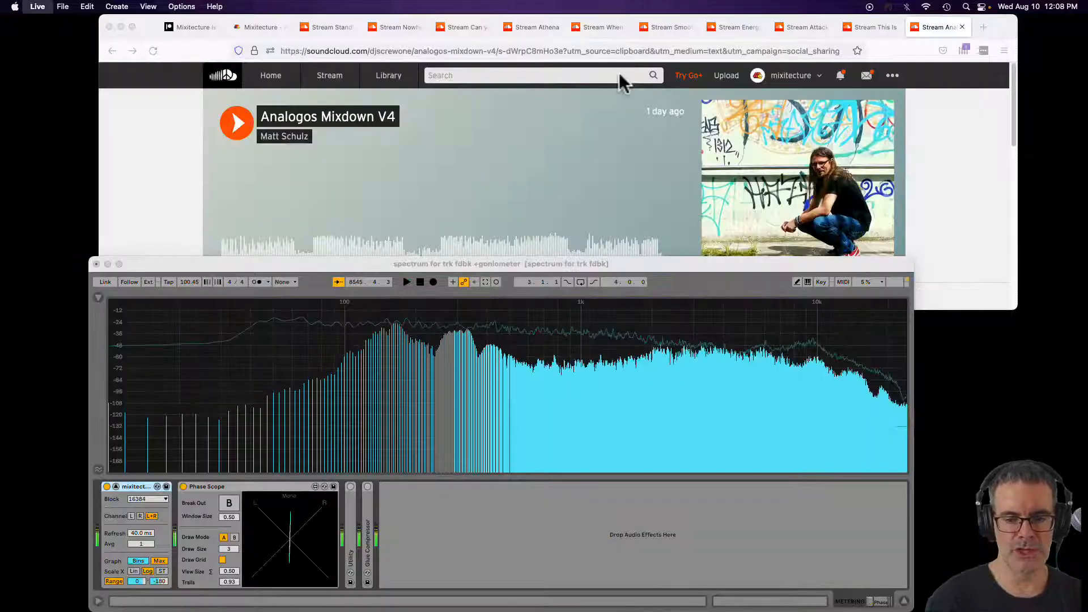
Line up the Firefox window with the spectrum window's edge, then lower the spectrum window and widen it to match the browser
click(419, 404)
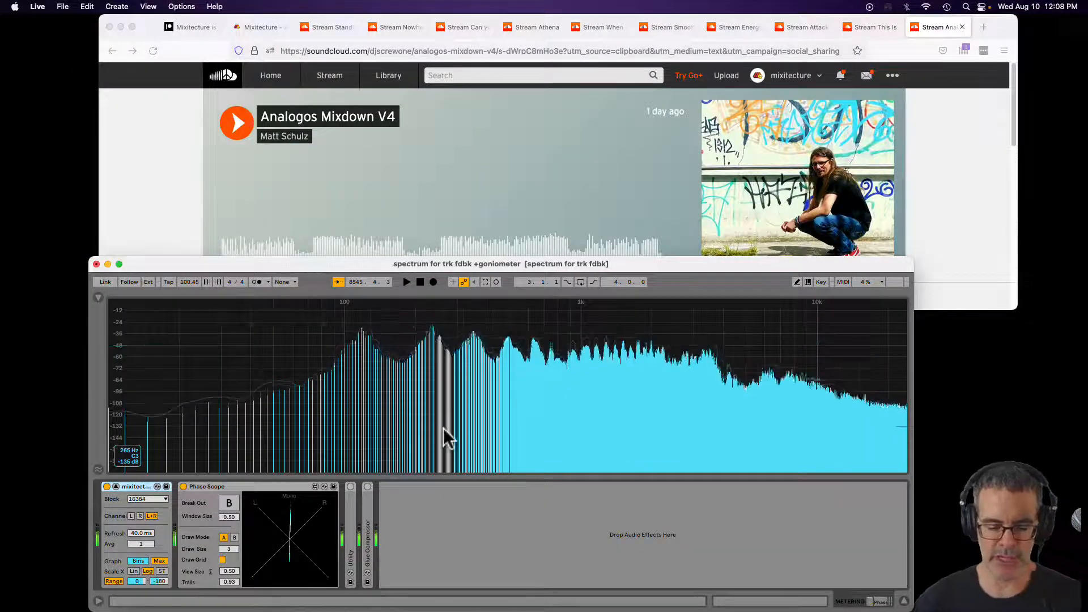
key(super+Tab)
key(super+Tab)
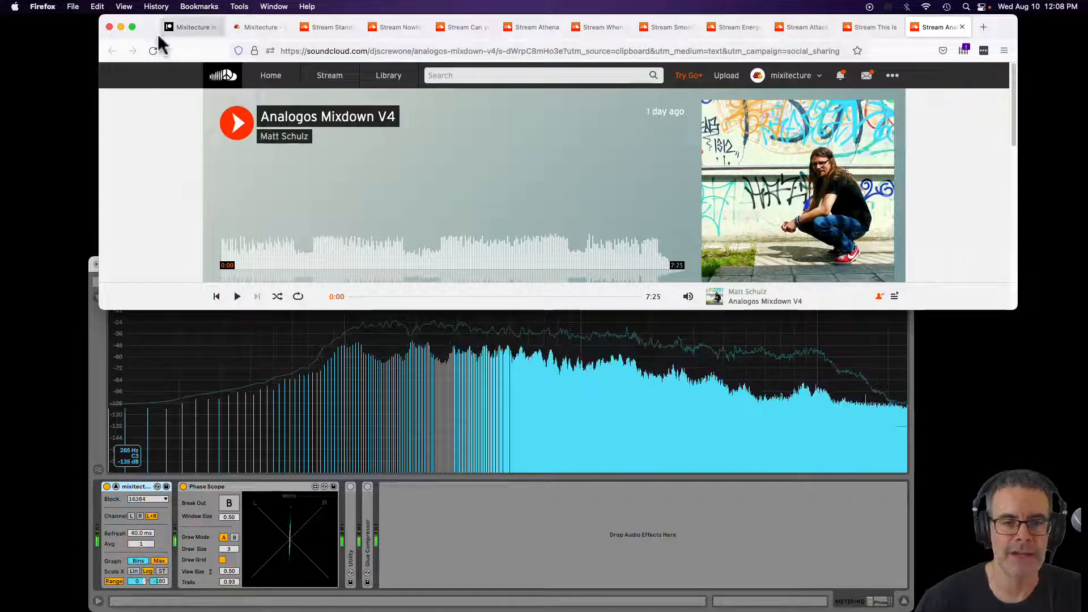
drag(150, 34, 139, 35)
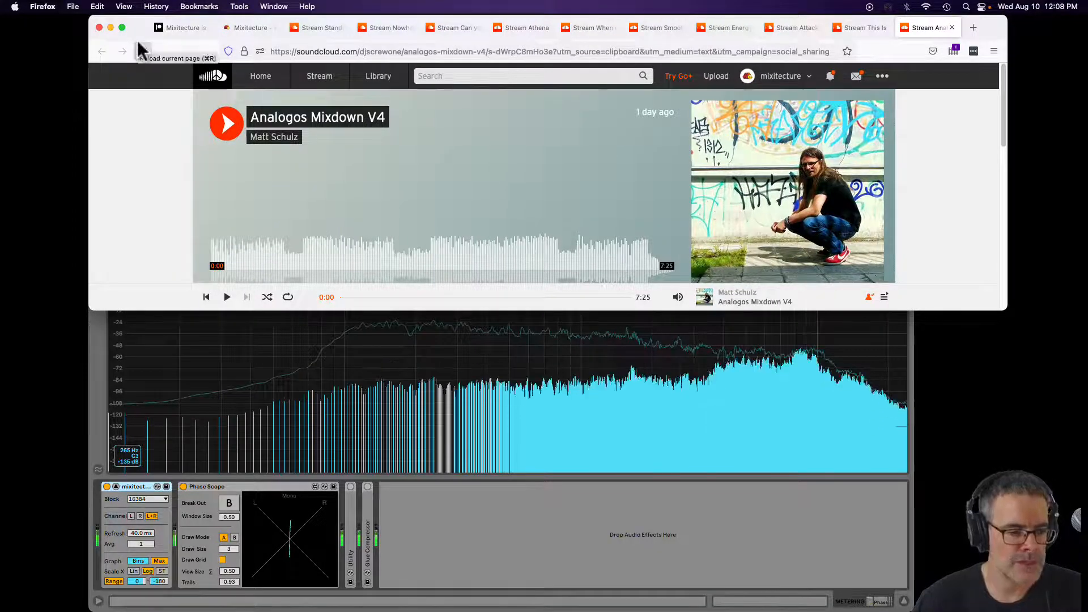
click(271, 378)
drag(274, 271, 272, 294)
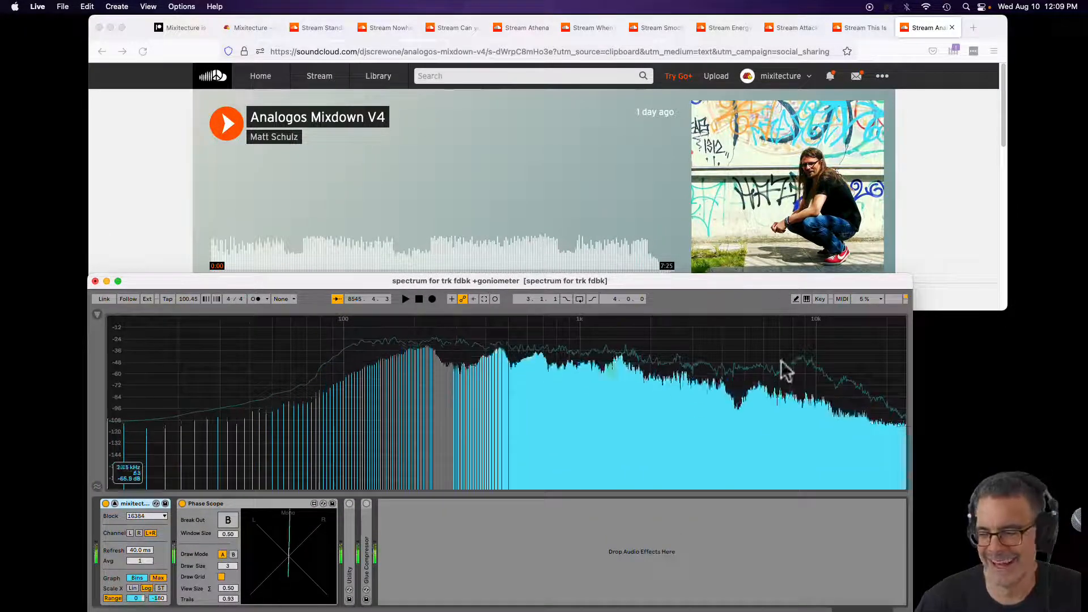
drag(914, 390, 1007, 383)
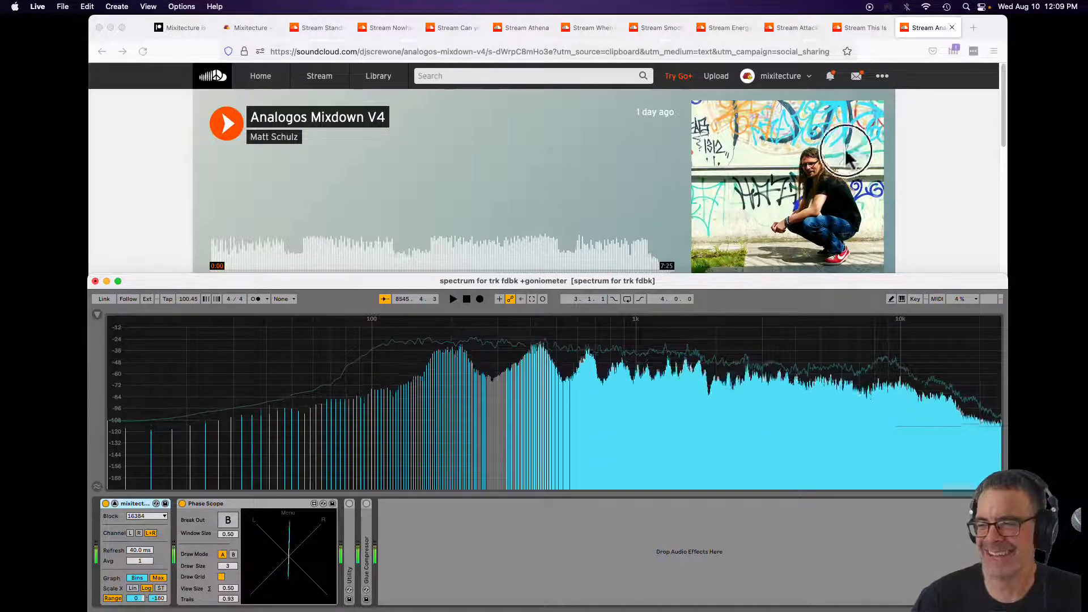
Play Standing In A Hurricane V2 on SoundCloud, shorten the browser window above the spectrum's control bar, and bring the spectrum window to the front
click(308, 29)
scroll(271, 153, down, 1)
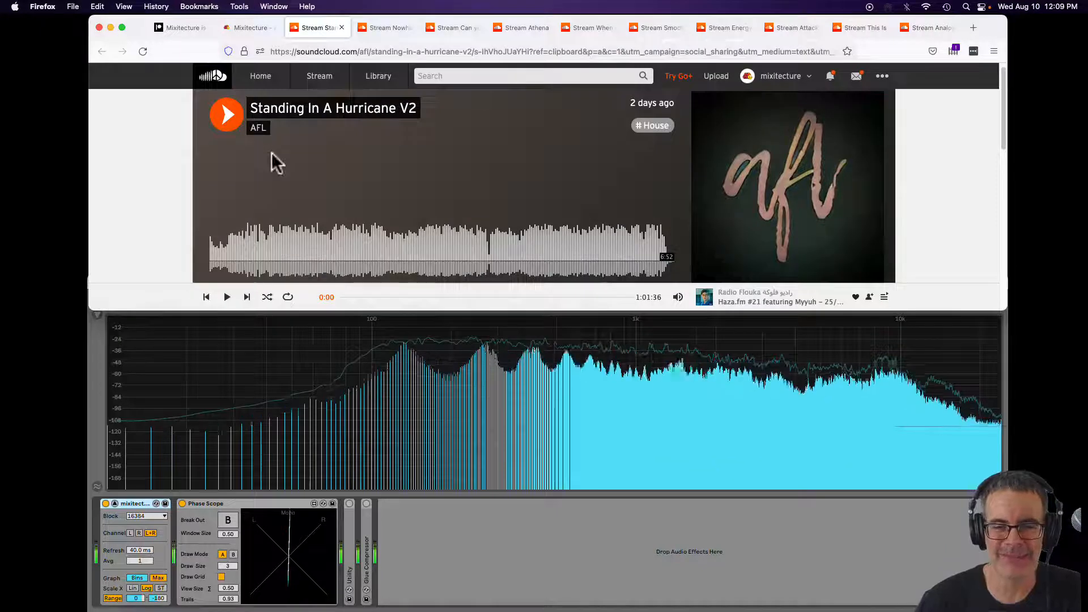
click(227, 106)
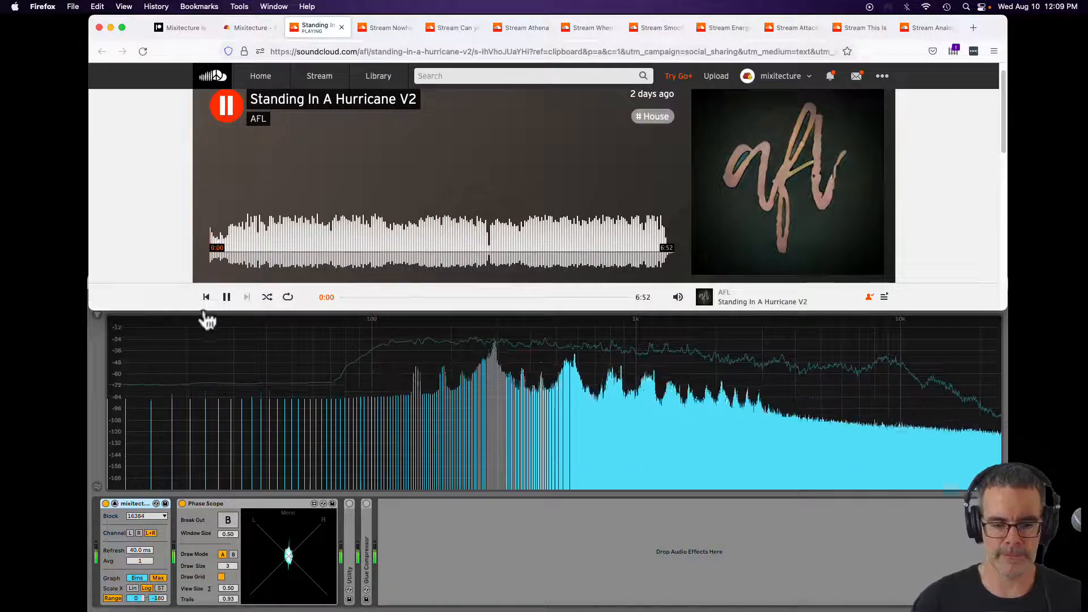
drag(201, 309, 201, 301)
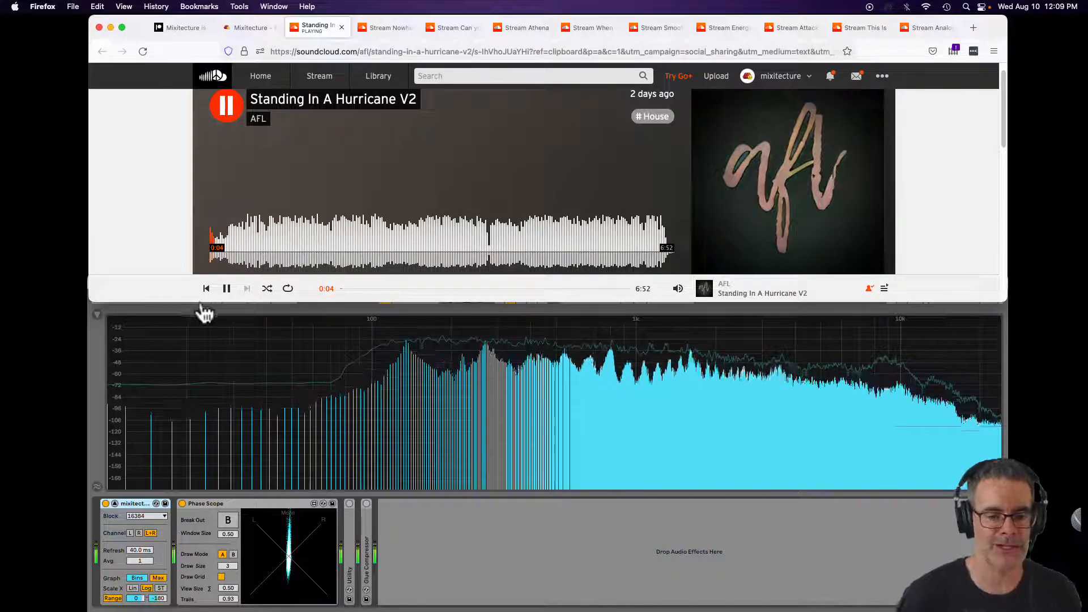
drag(187, 303, 190, 285)
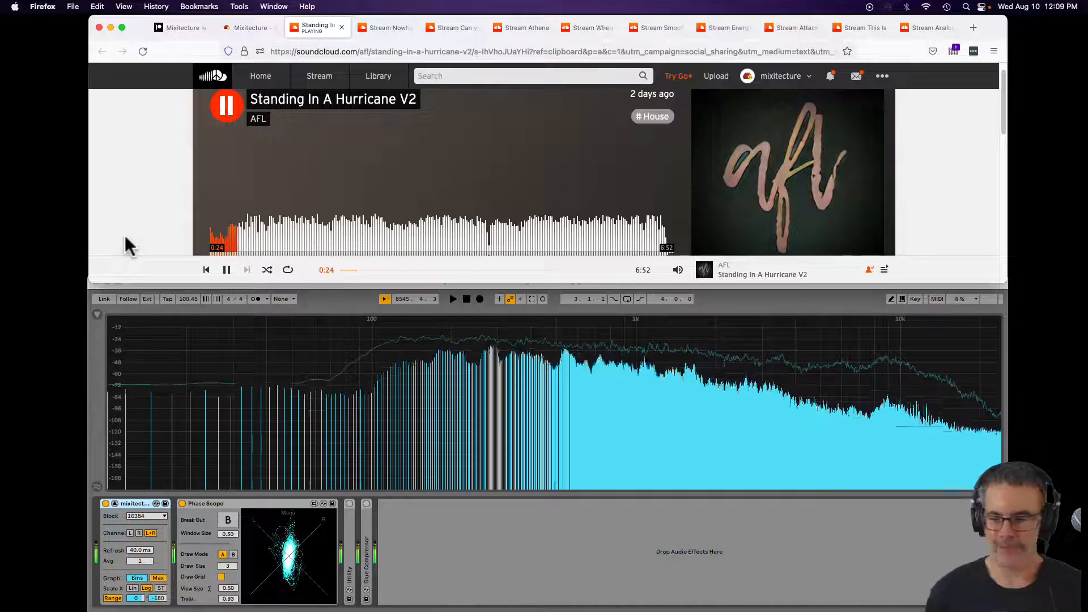
click(479, 418)
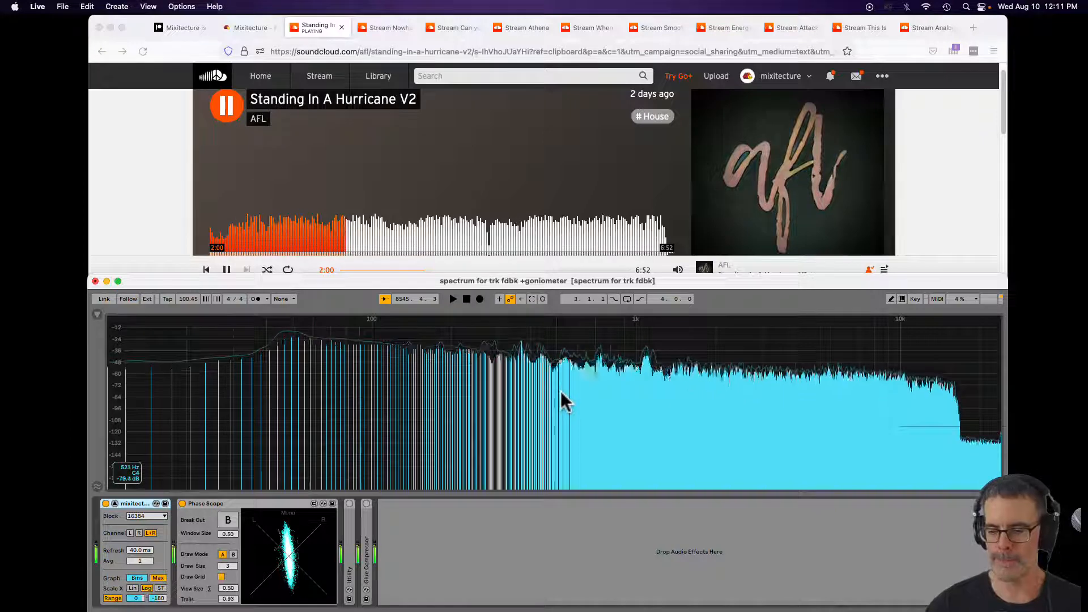
Restart Standing In A Hurricane V2 and replay its intro from about 15 seconds in
click(176, 190)
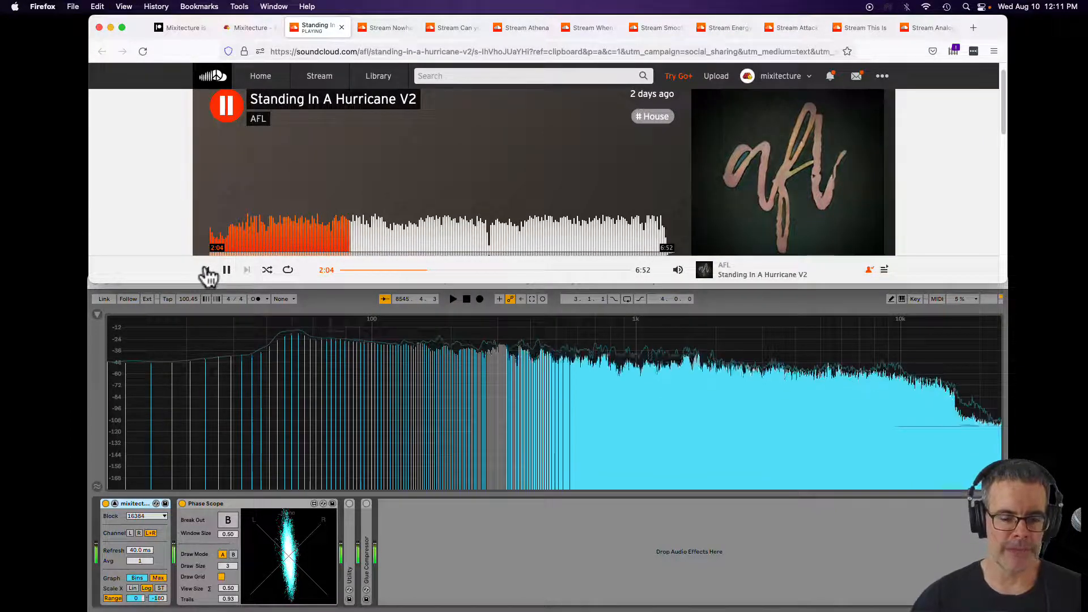
click(206, 271)
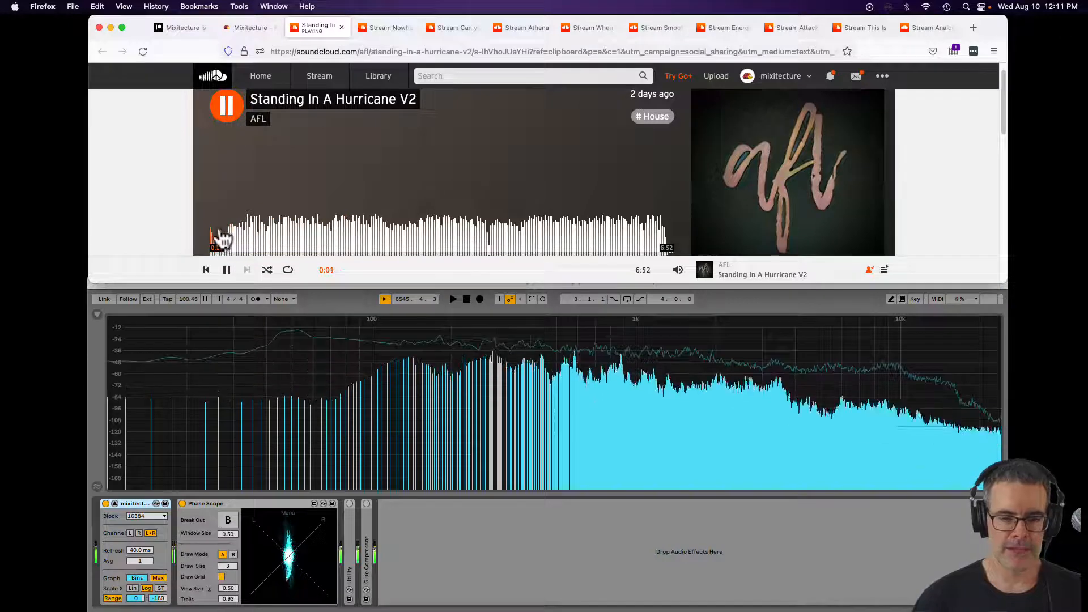
click(225, 241)
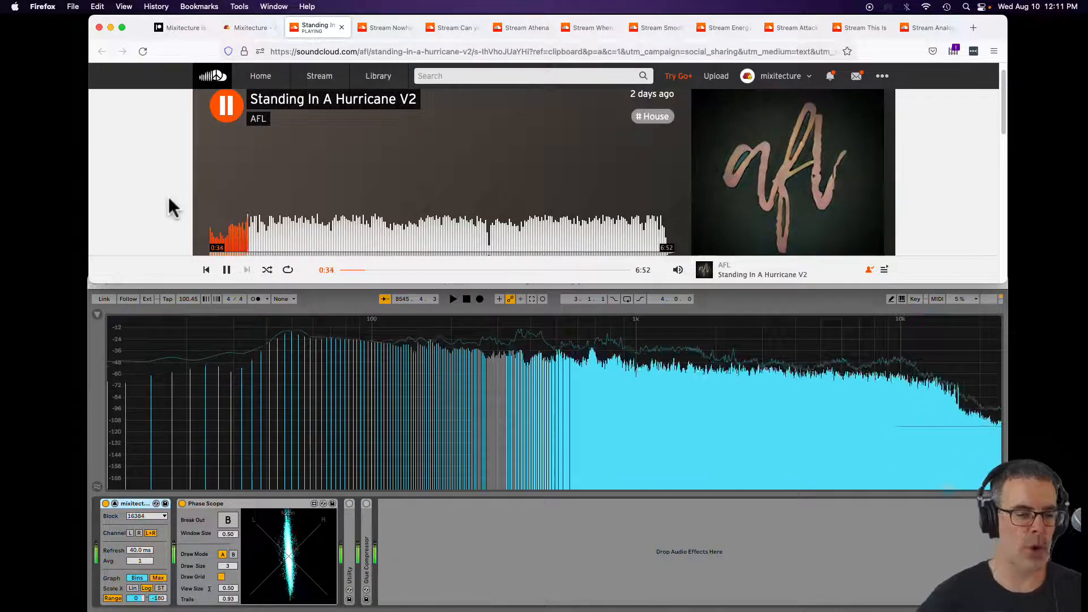
click(227, 242)
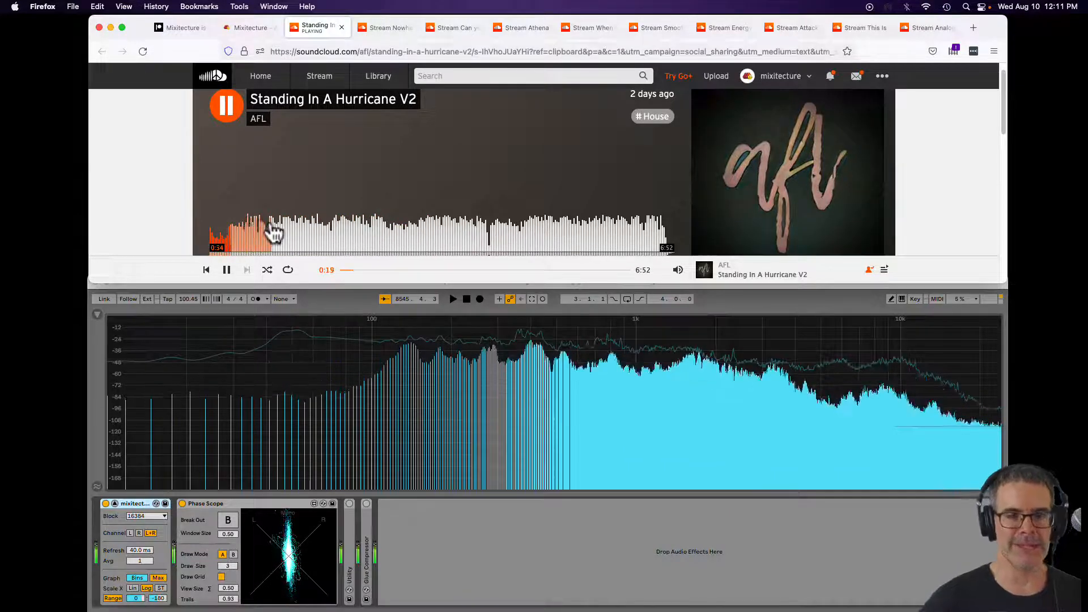
Audition the track from just past 2:00 and again from about 2:30, examining its low-mid range in the spectrum
click(347, 241)
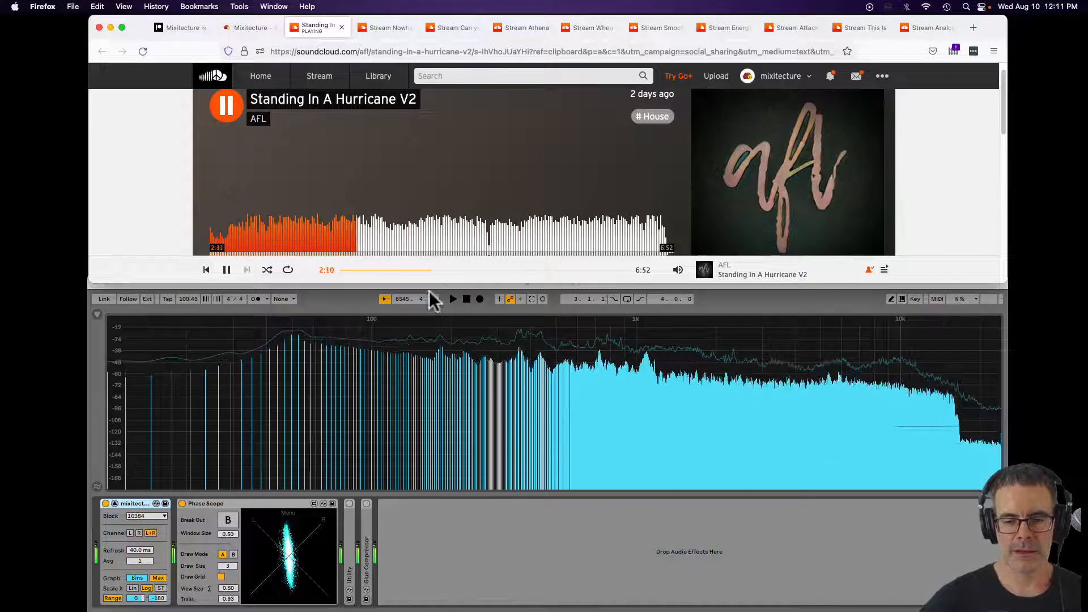
click(533, 364)
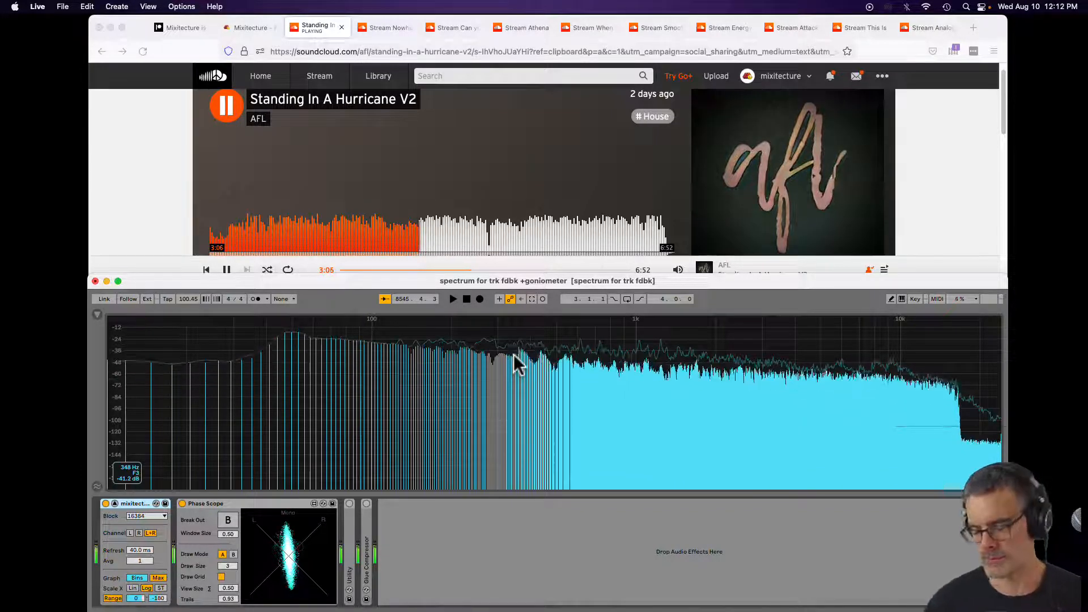
click(385, 244)
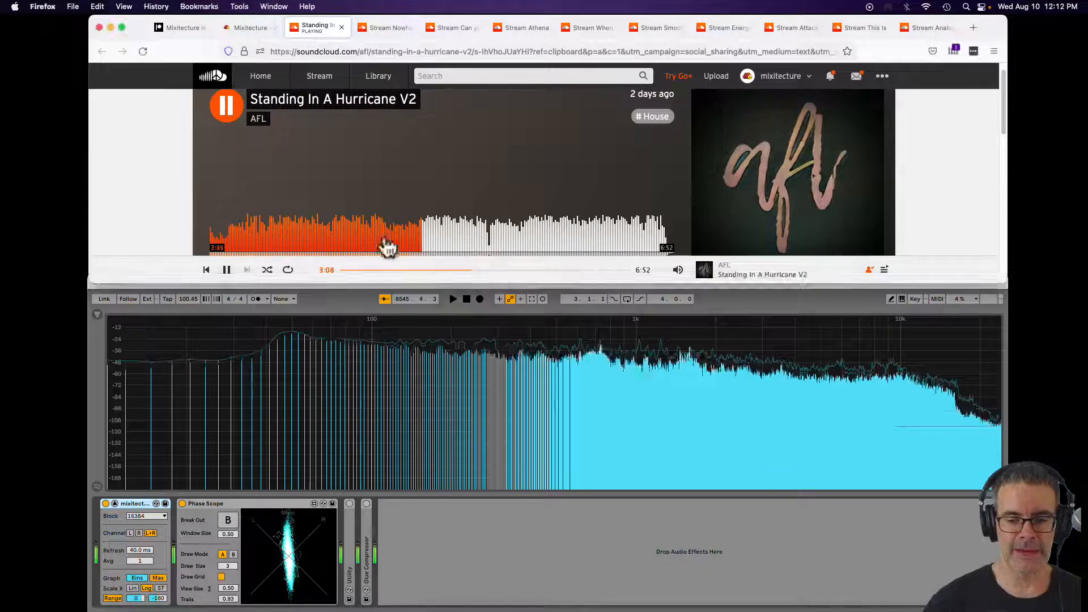
click(385, 245)
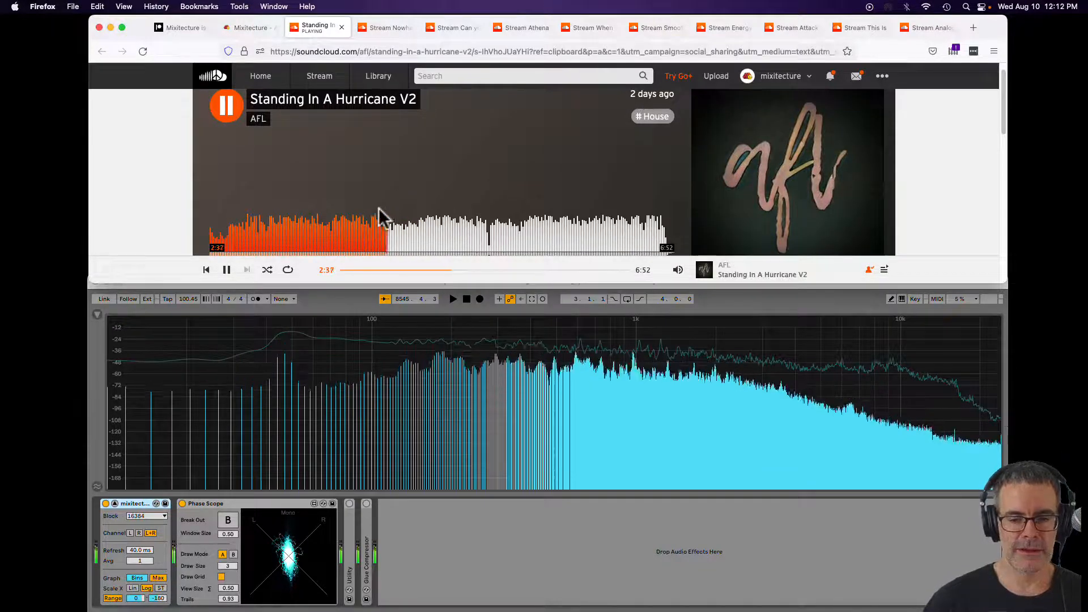
click(374, 236)
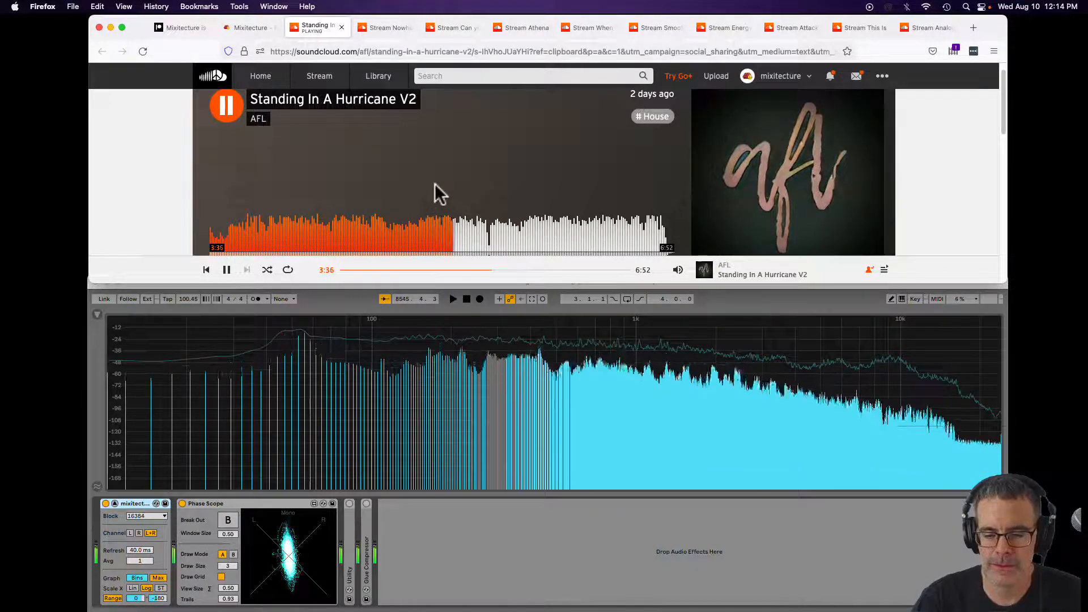
click(462, 361)
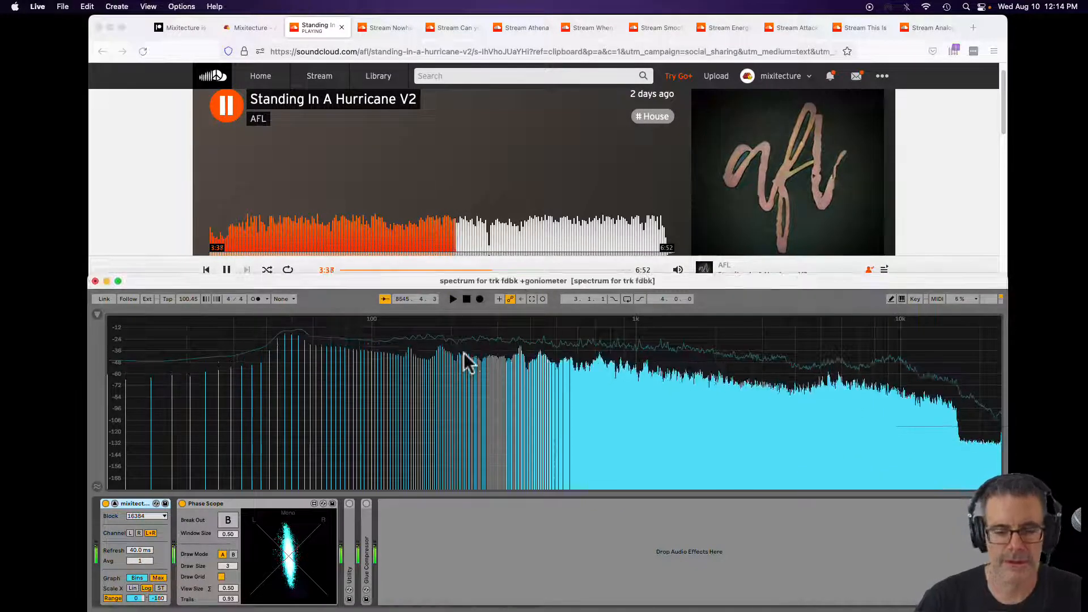
mouse_move(461, 360)
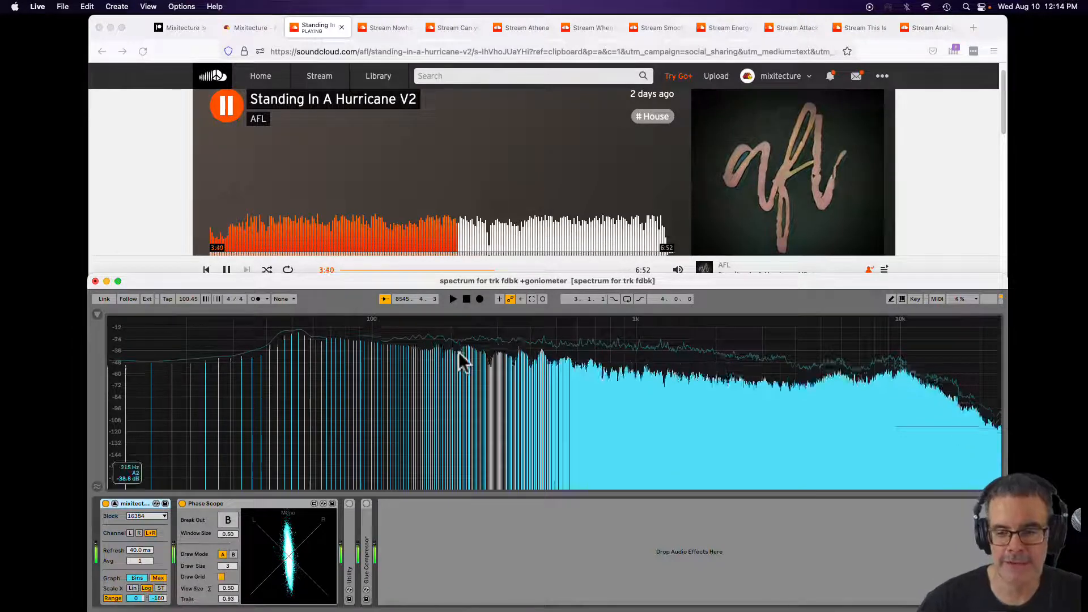
Play the track from the short break just after 4:00, examine the low mids in the spectrum, and replay the break
click(483, 236)
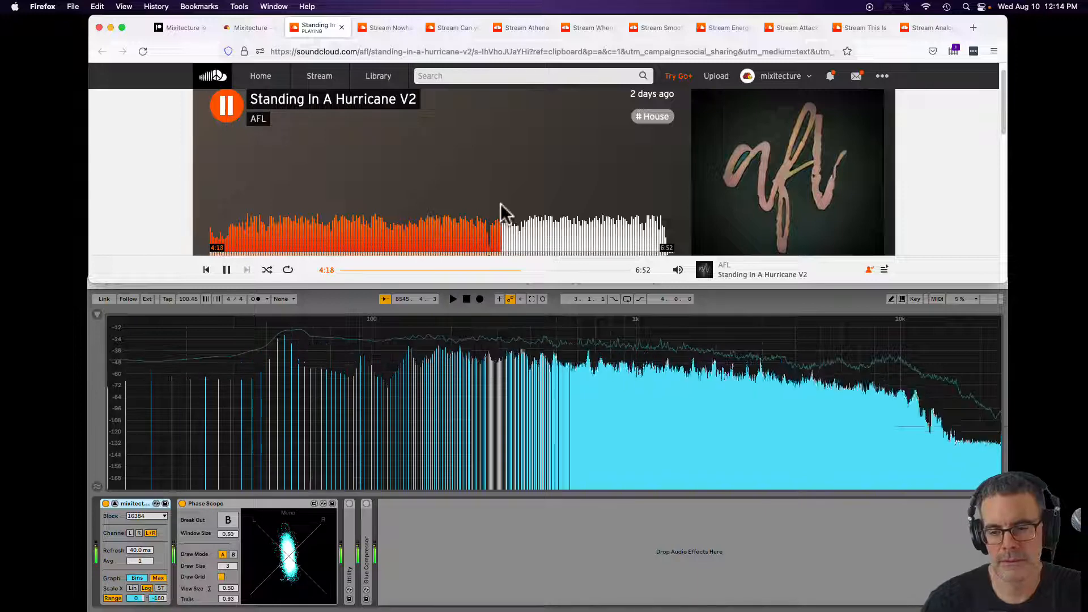
click(359, 369)
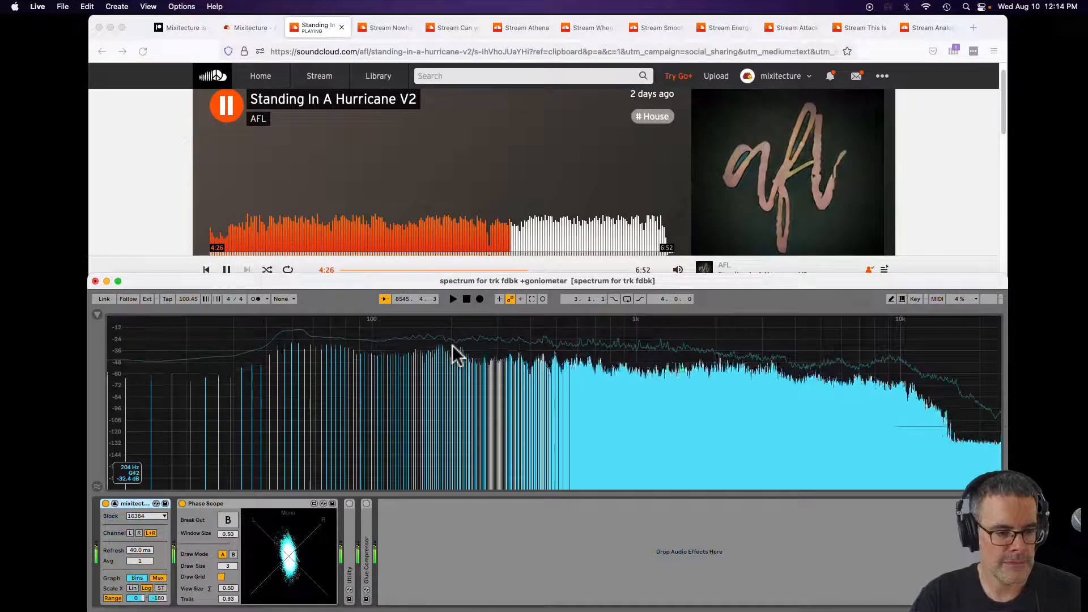
click(465, 343)
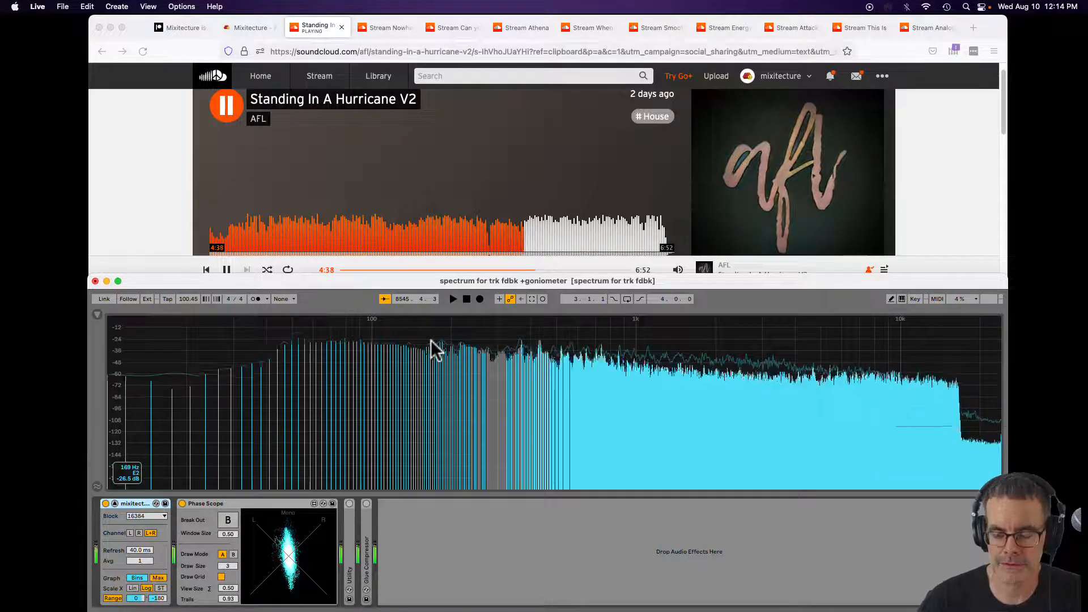
click(480, 238)
click(481, 245)
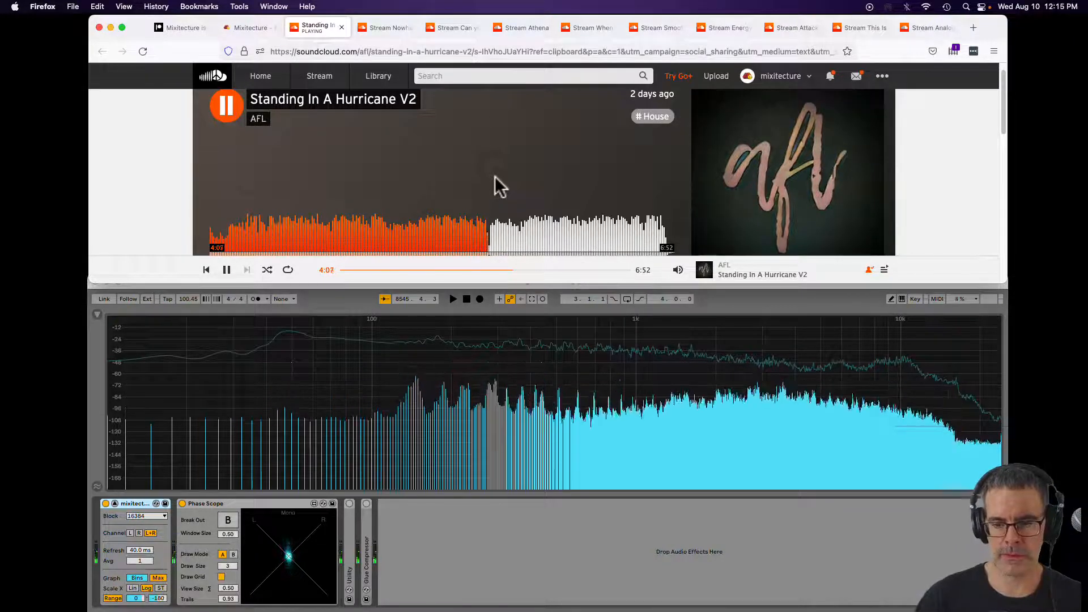
click(482, 237)
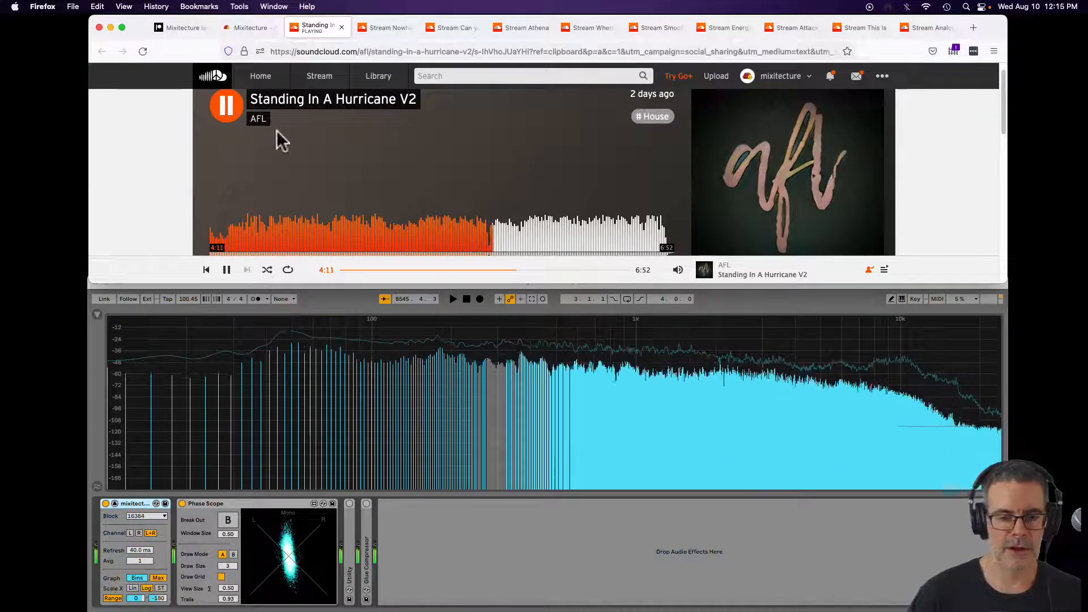
Replay the break from about 4:10, sample the remaining sections through the ending, and close the Standing In A Hurricane V2 tab
click(226, 105)
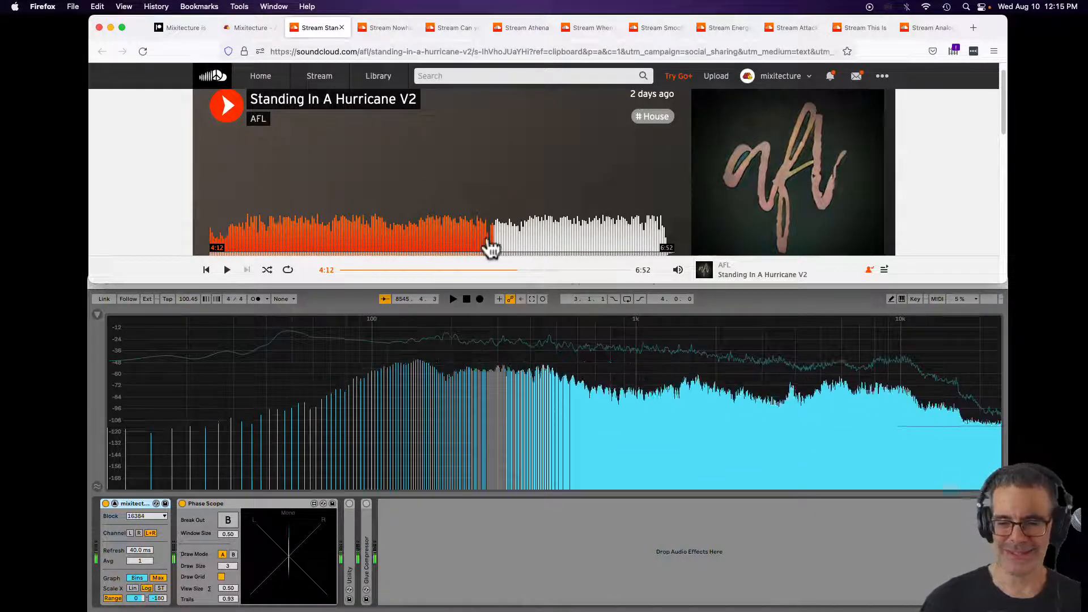
click(488, 238)
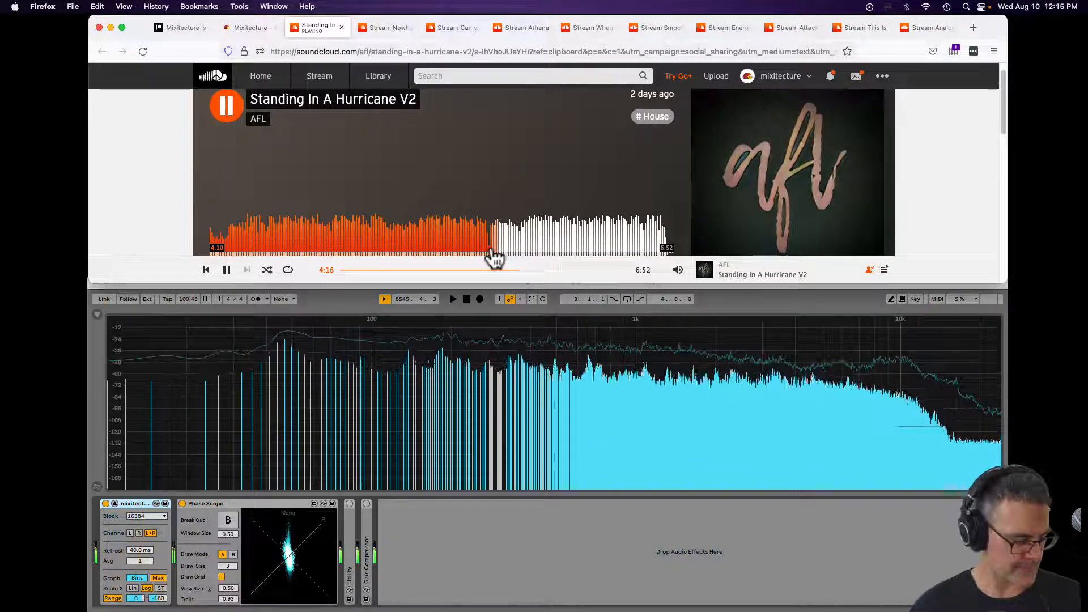
click(519, 245)
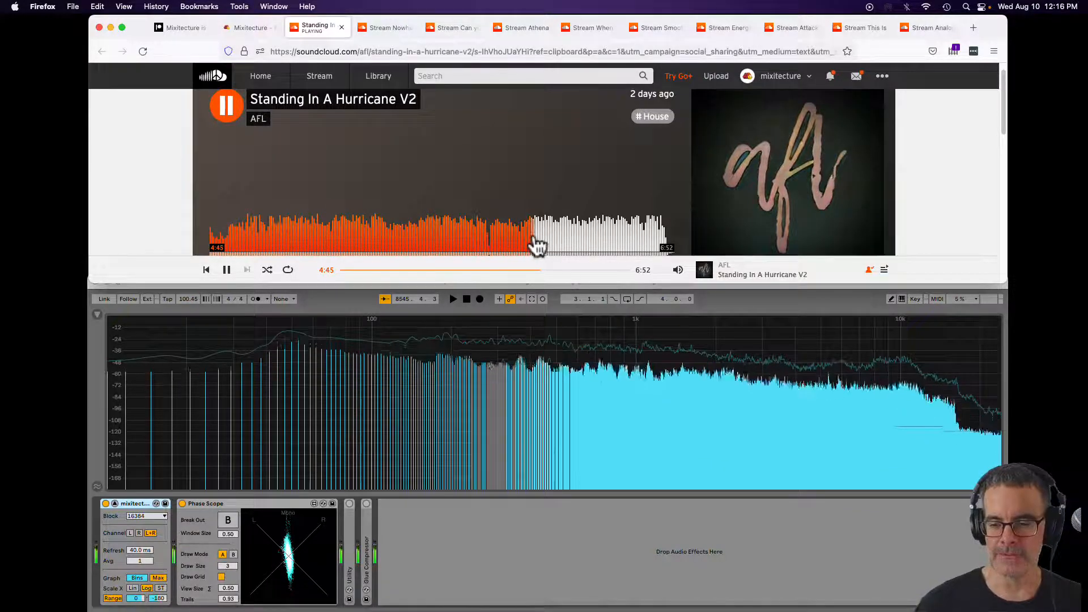
click(585, 243)
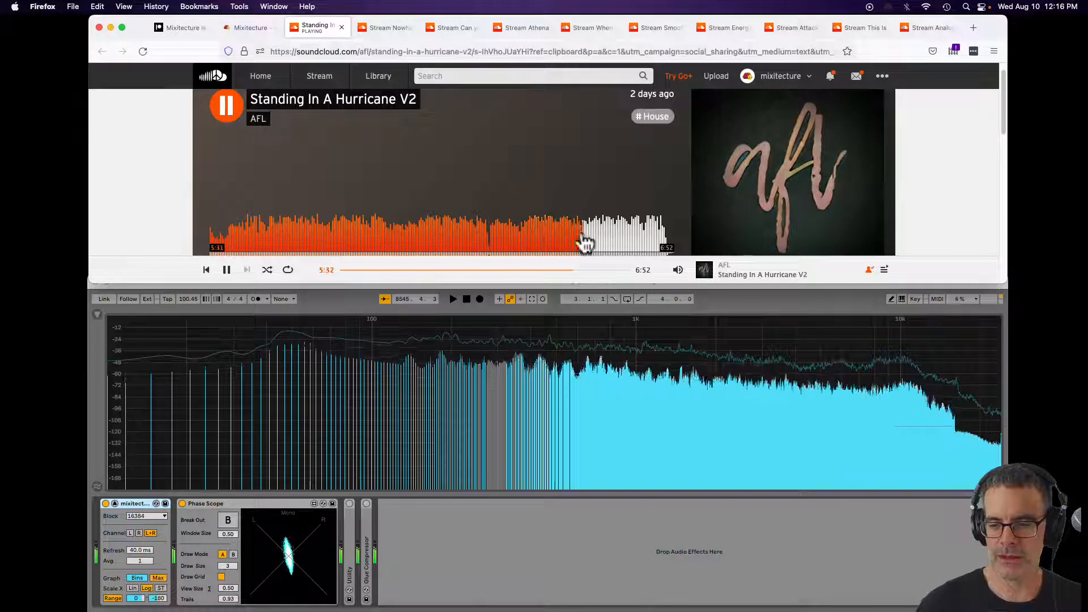
click(619, 243)
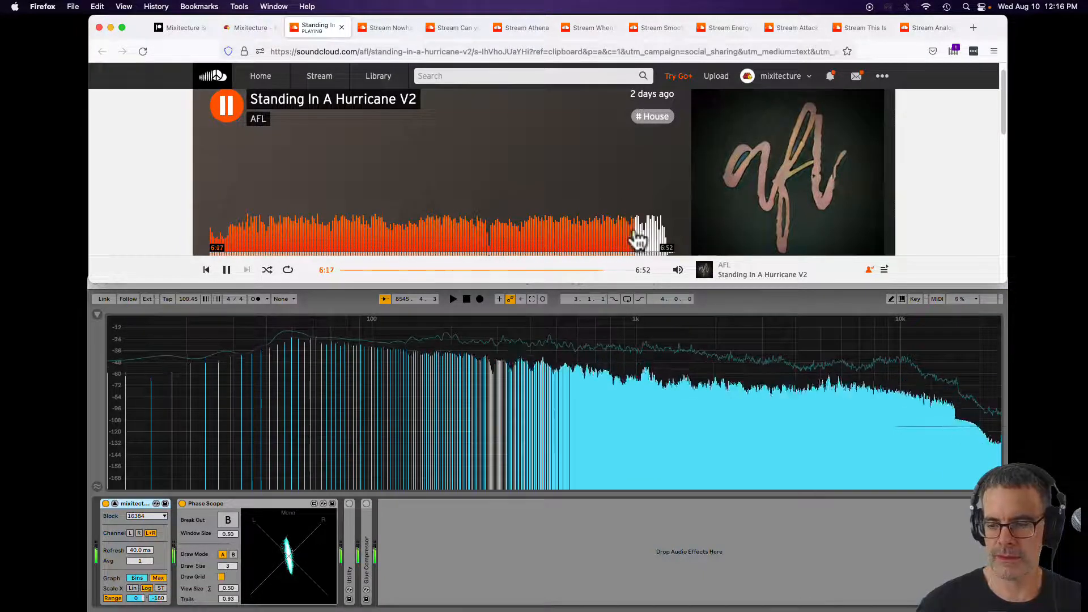
click(649, 237)
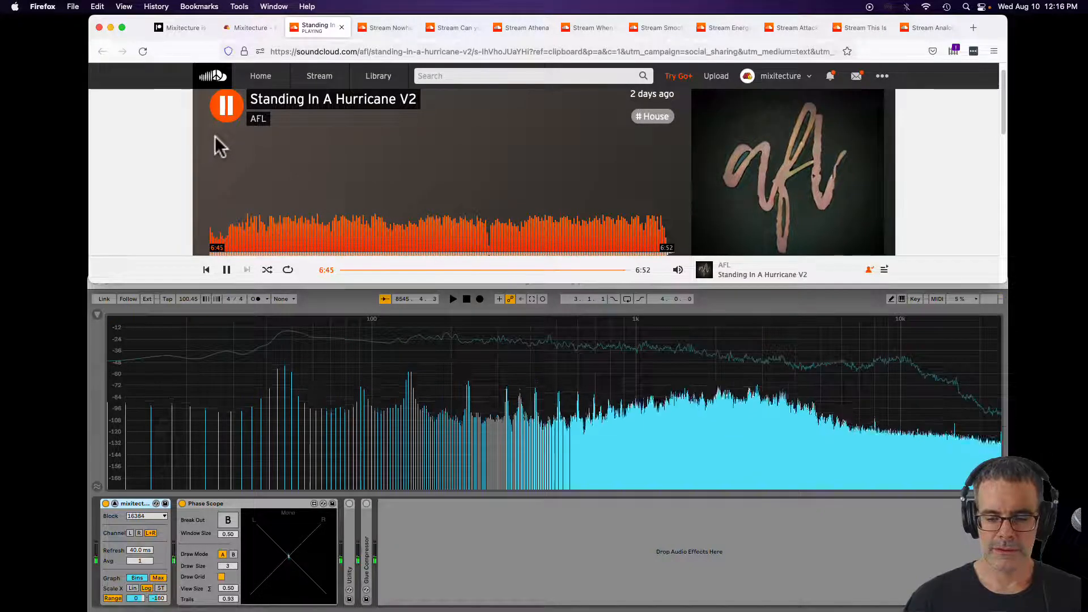
click(228, 112)
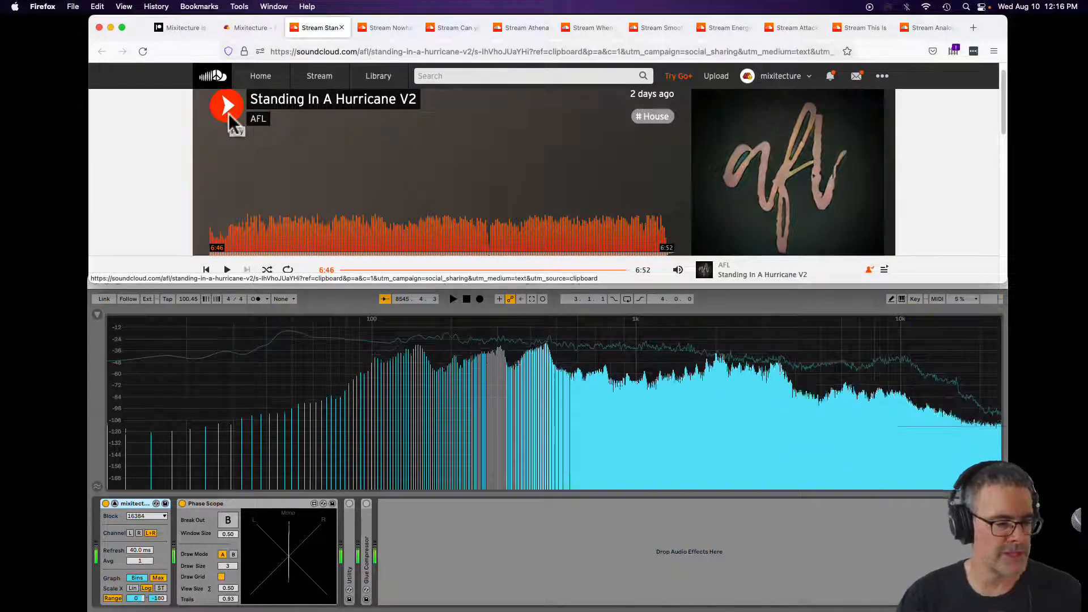
click(339, 27)
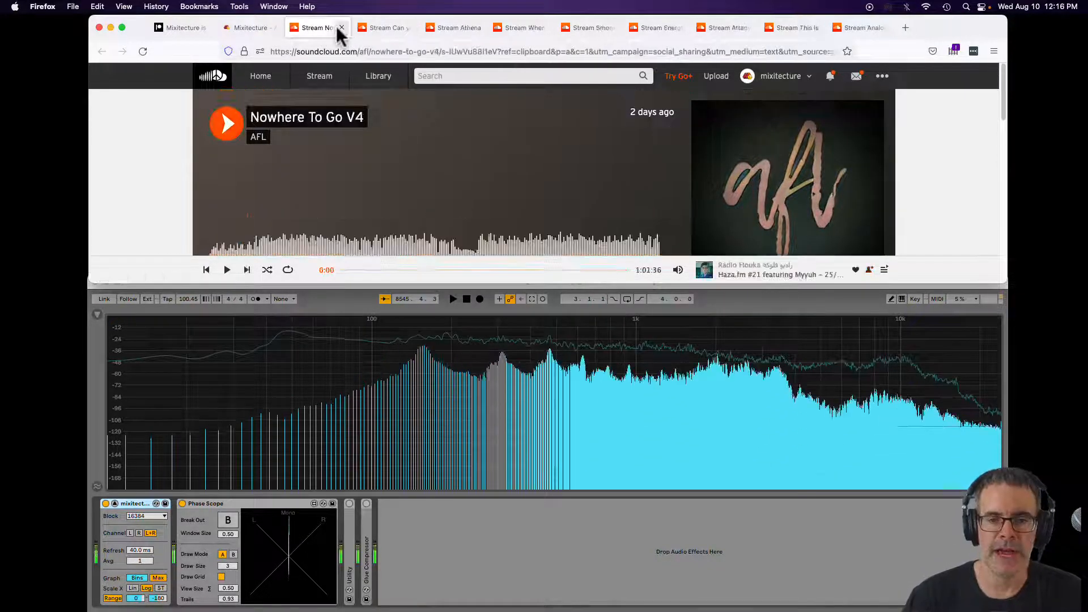
Play Nowhere To Go V4 from the beginning and examine its mid-range in the spectrum window
scroll(291, 151, down, 1)
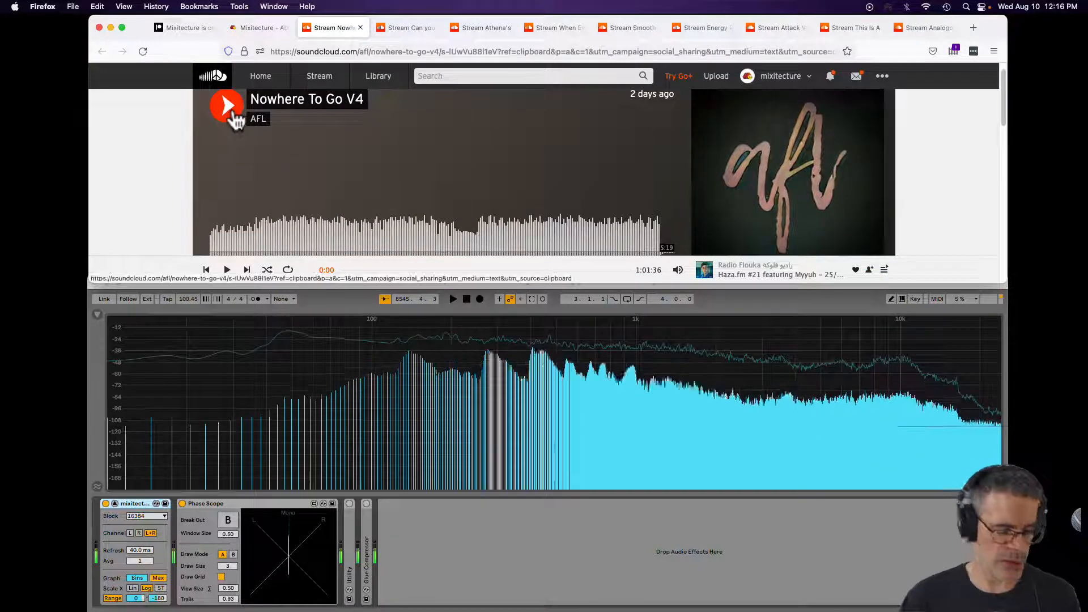
click(233, 113)
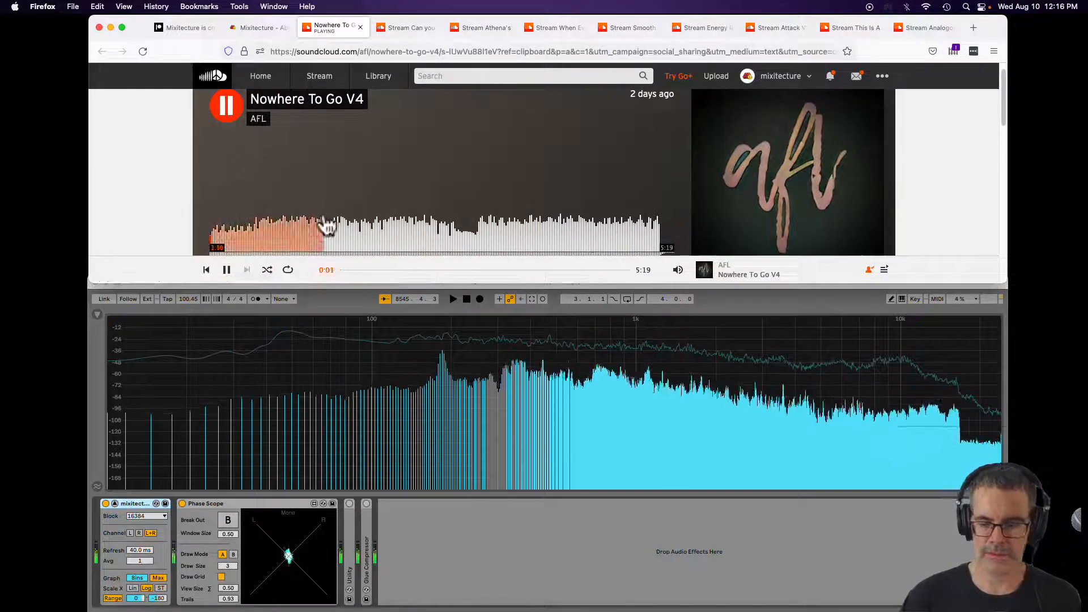
click(570, 363)
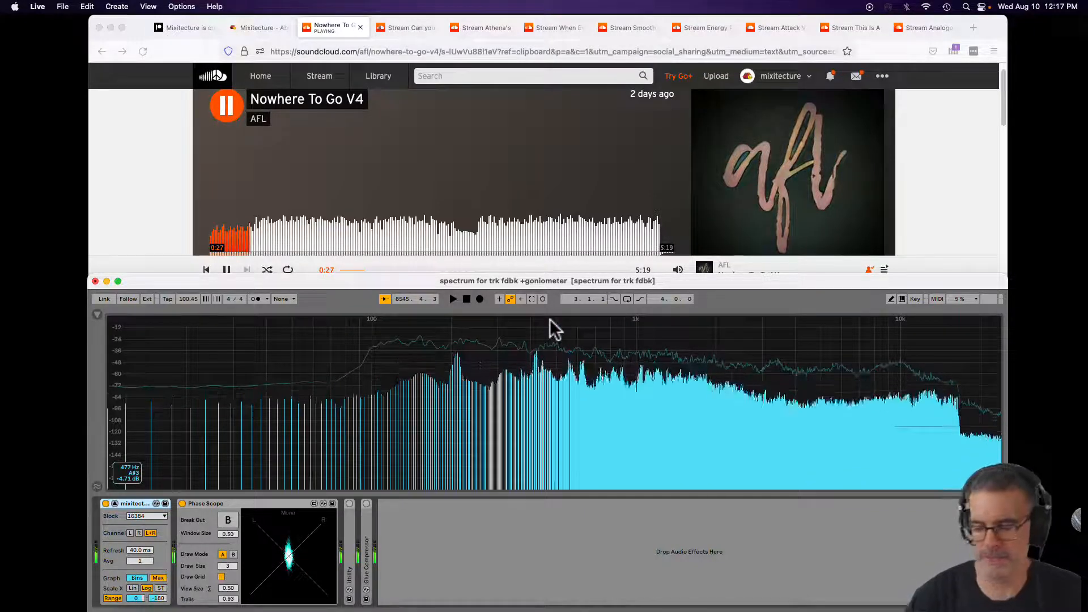
click(522, 365)
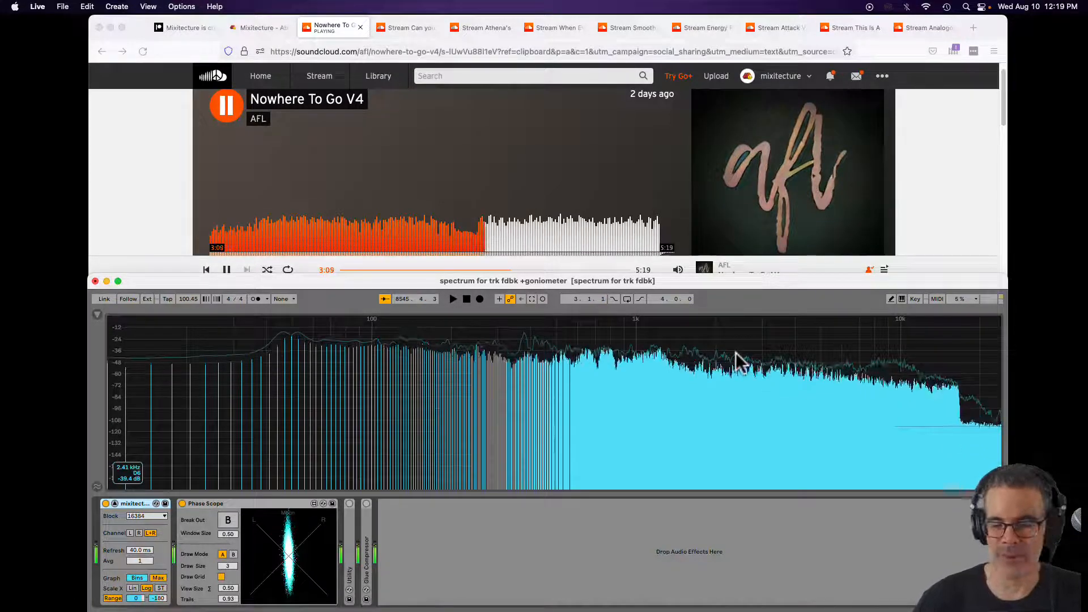
Replay the track from the breakdown just before 3:00, examine the spectrum, and sample sections through to the ending
click(468, 242)
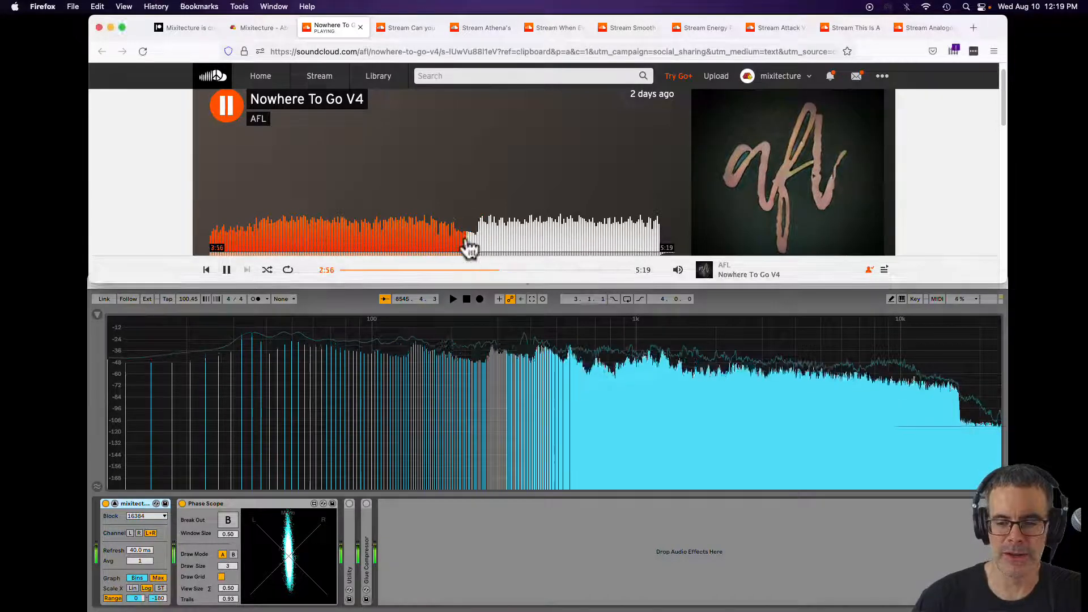
click(690, 359)
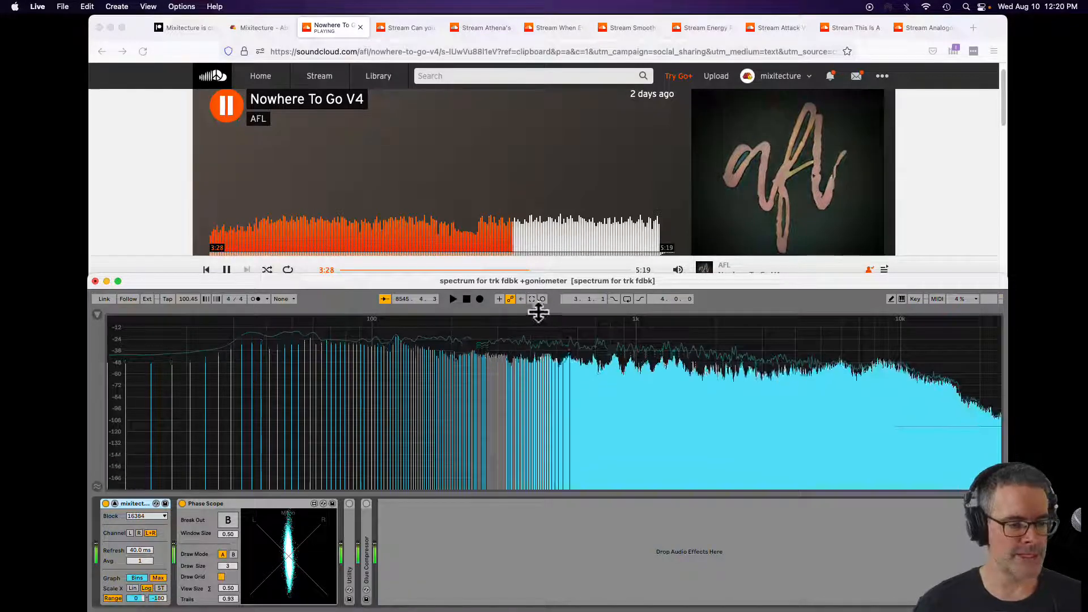
click(509, 228)
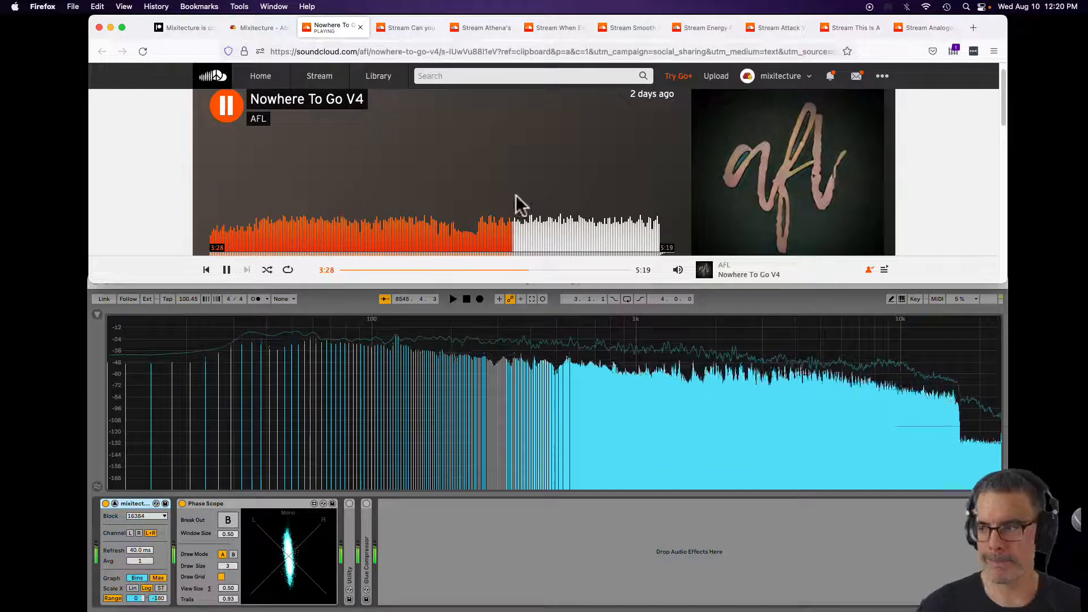
click(549, 230)
click(587, 235)
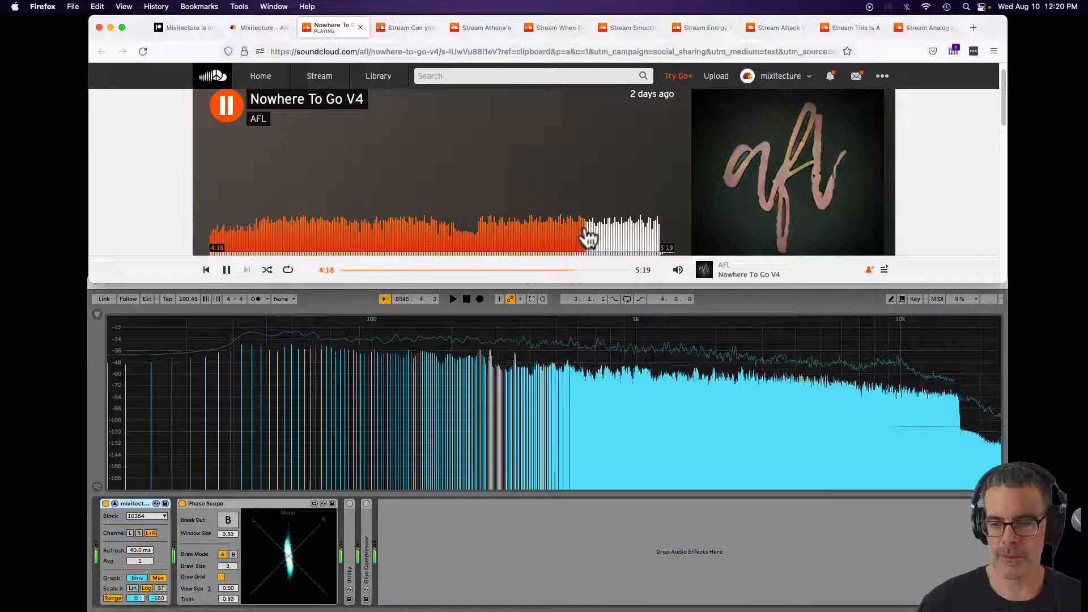
click(637, 236)
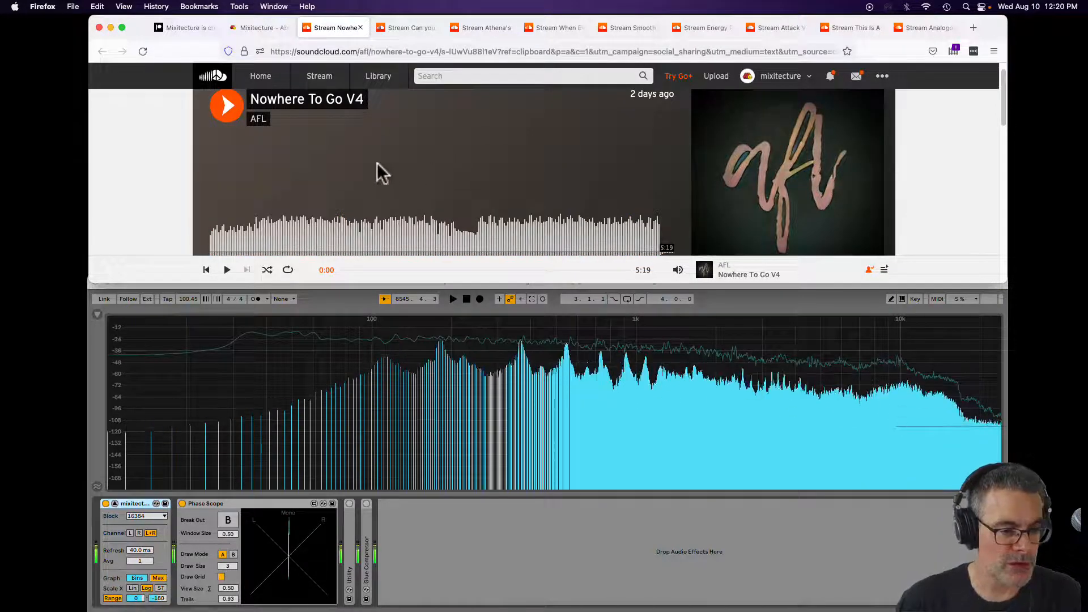
Restart Nowhere To Go V4, jump to just before 0:30, and examine the kick and bass range in the spectrum
click(240, 104)
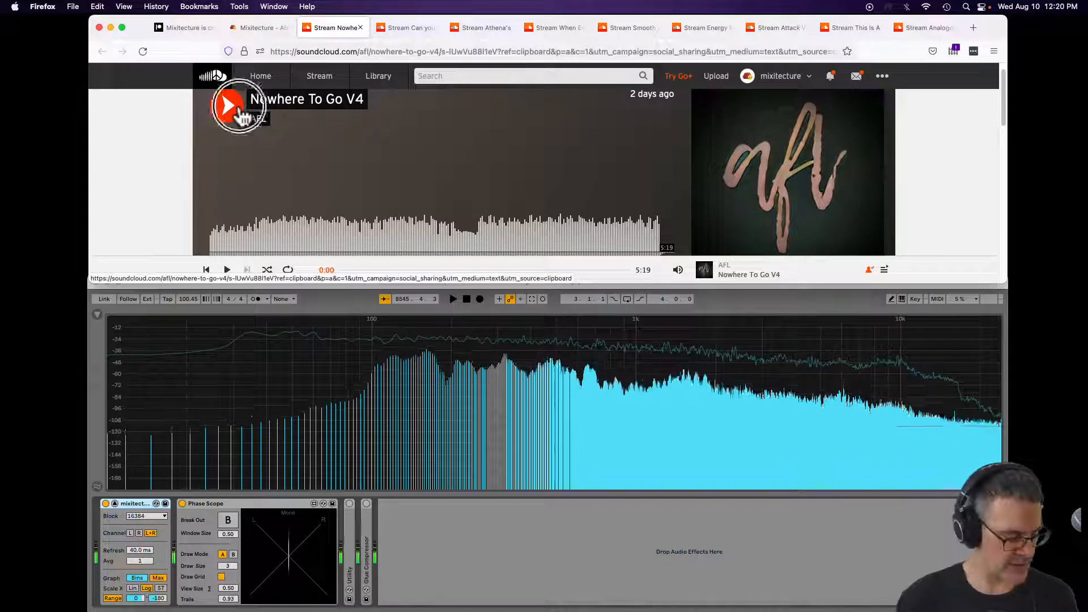
click(250, 229)
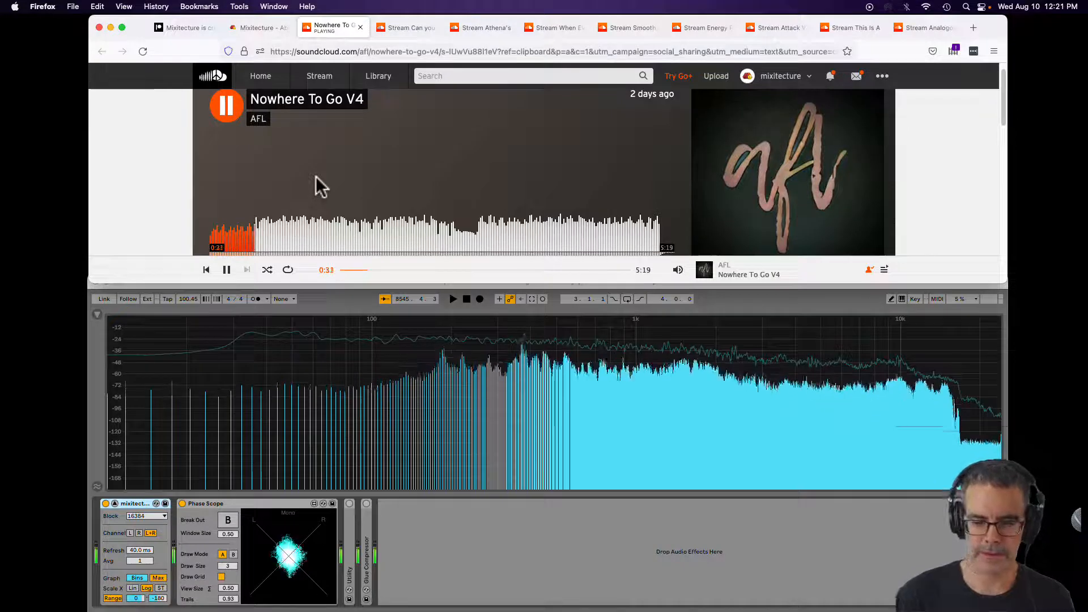
click(354, 373)
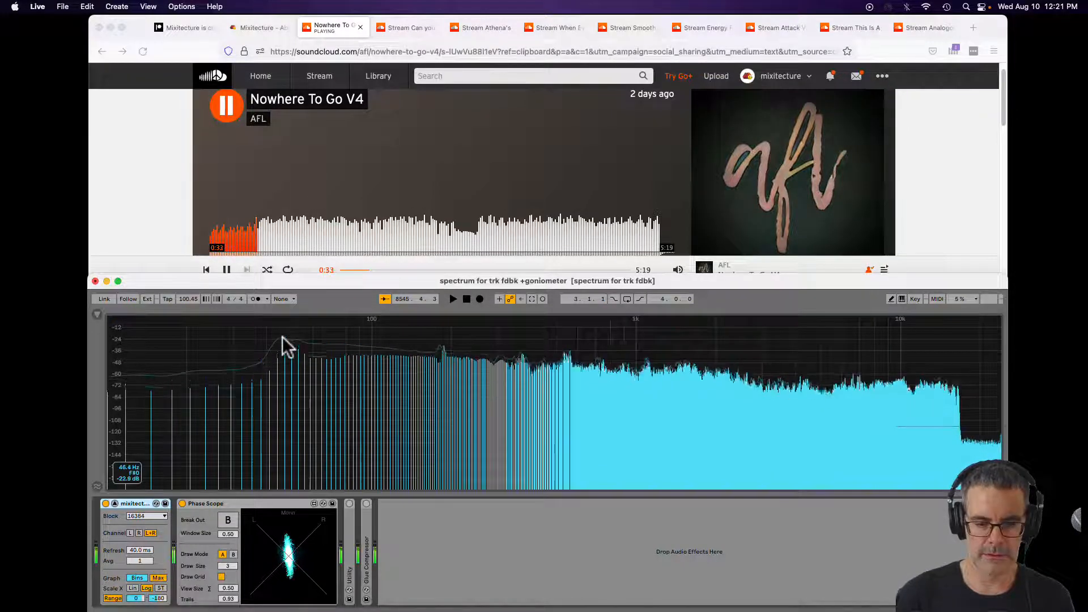
click(252, 339)
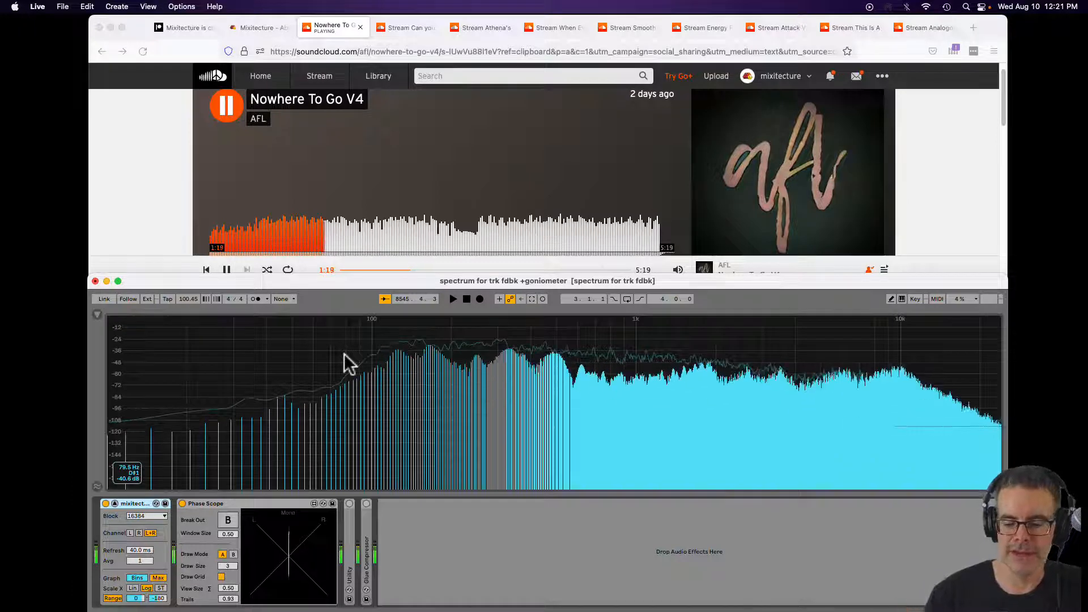
Replay the track from about 0:55, examine its low end in the spectrum, pause it, and close its tab
click(290, 232)
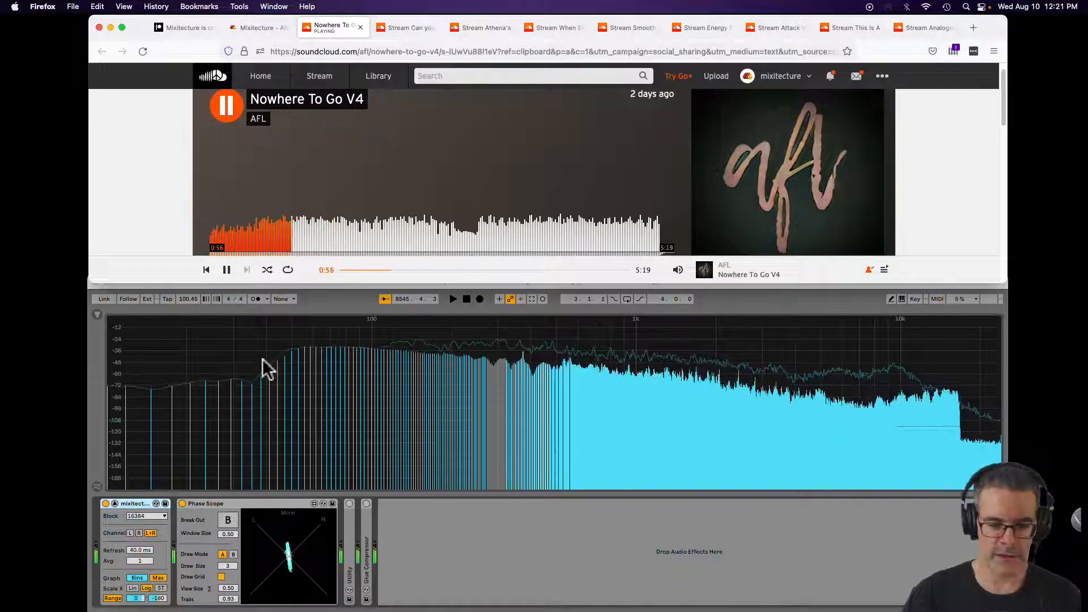
click(263, 358)
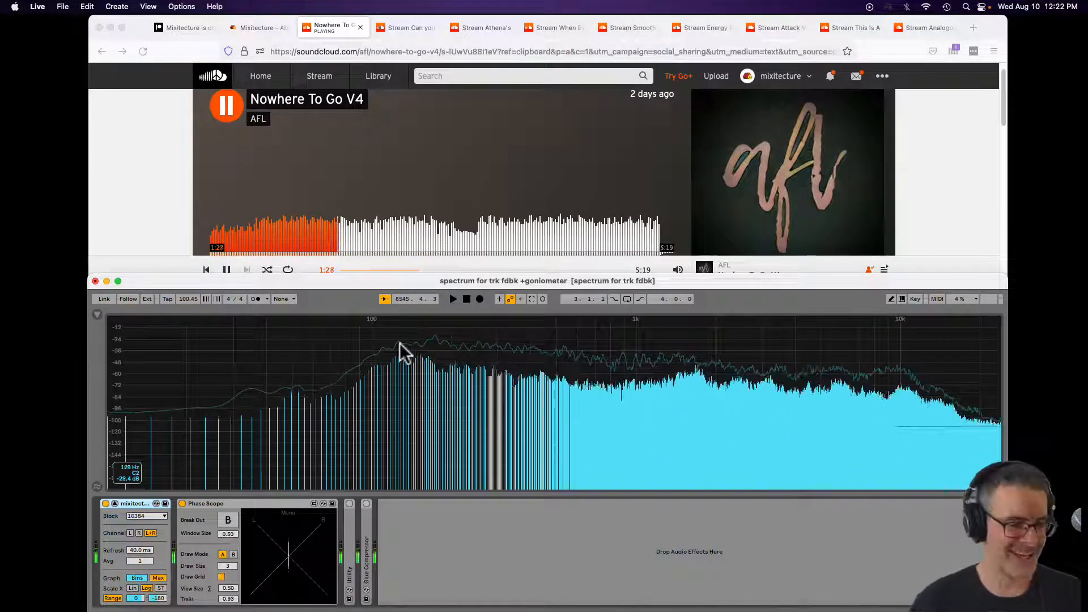
click(227, 105)
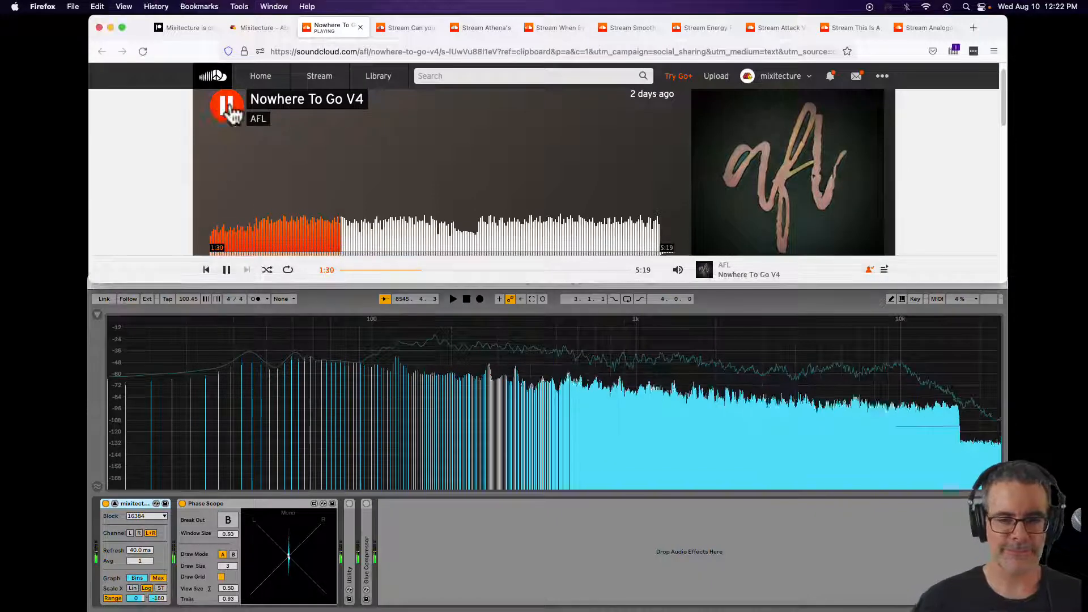
click(360, 26)
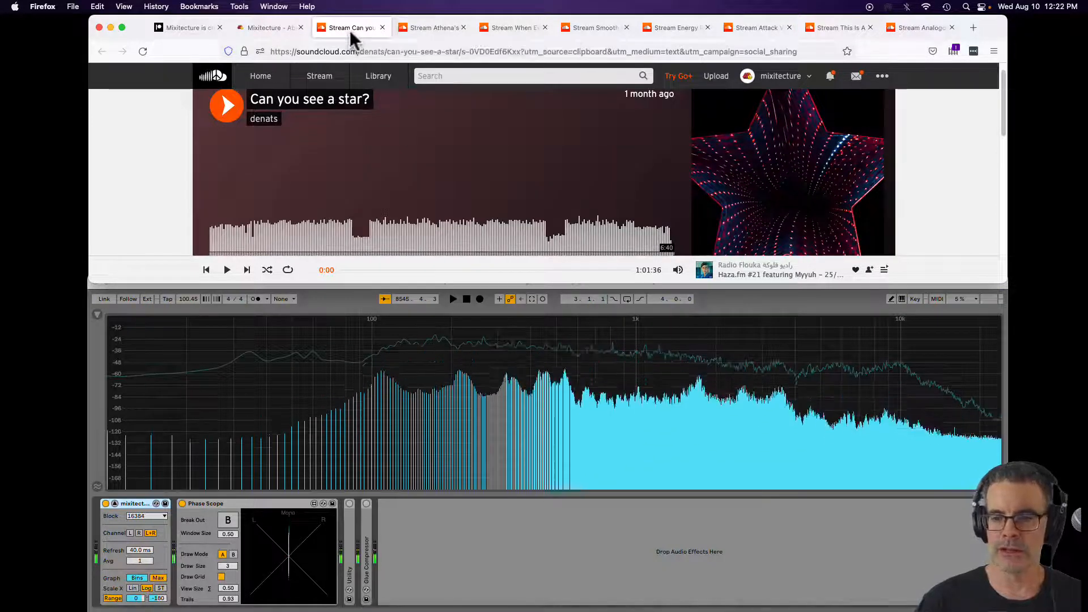
Check the queued tracks and move the Athena's Song V1 and Smooth tabs ahead of Can you see a star?
click(423, 27)
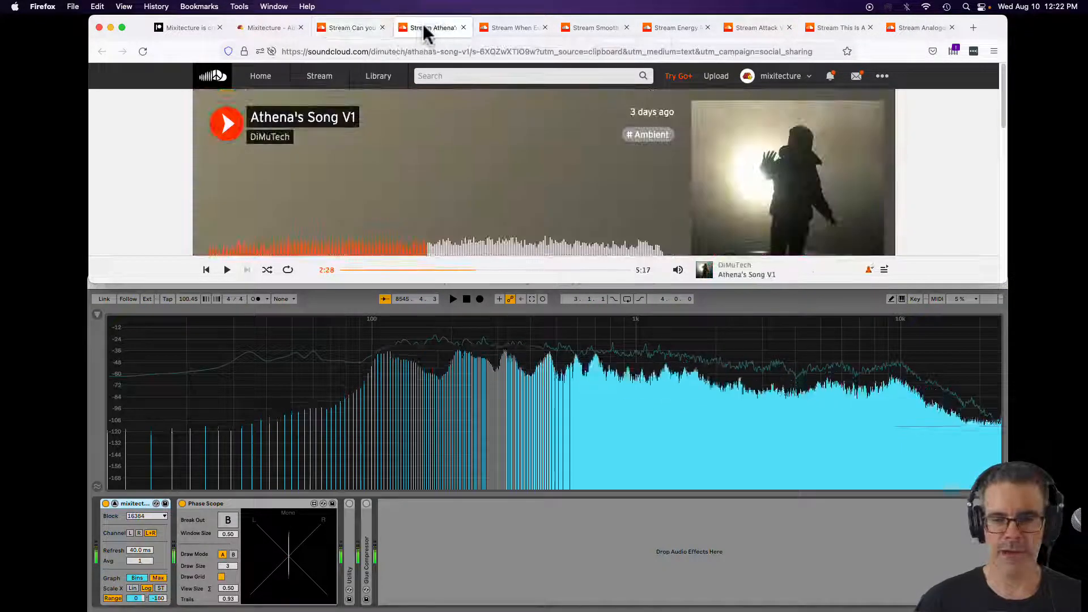
drag(424, 33, 373, 29)
click(514, 31)
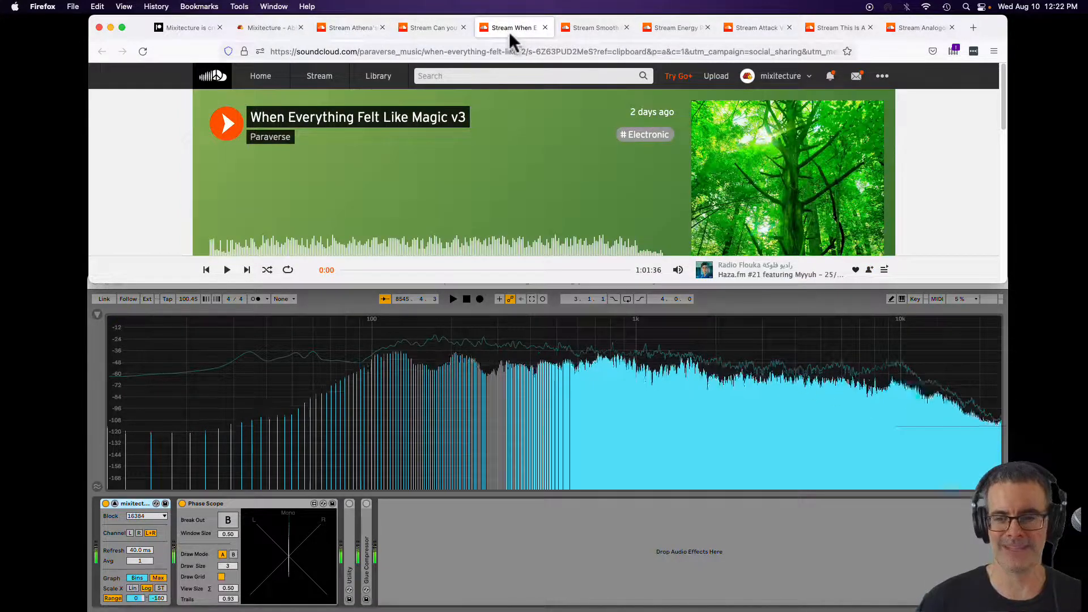
click(591, 36)
drag(591, 35, 454, 39)
Move the Energy Rush V2 and Attack V2 tabs ahead of Can you see a star?, directly after the Smooth tab
click(672, 31)
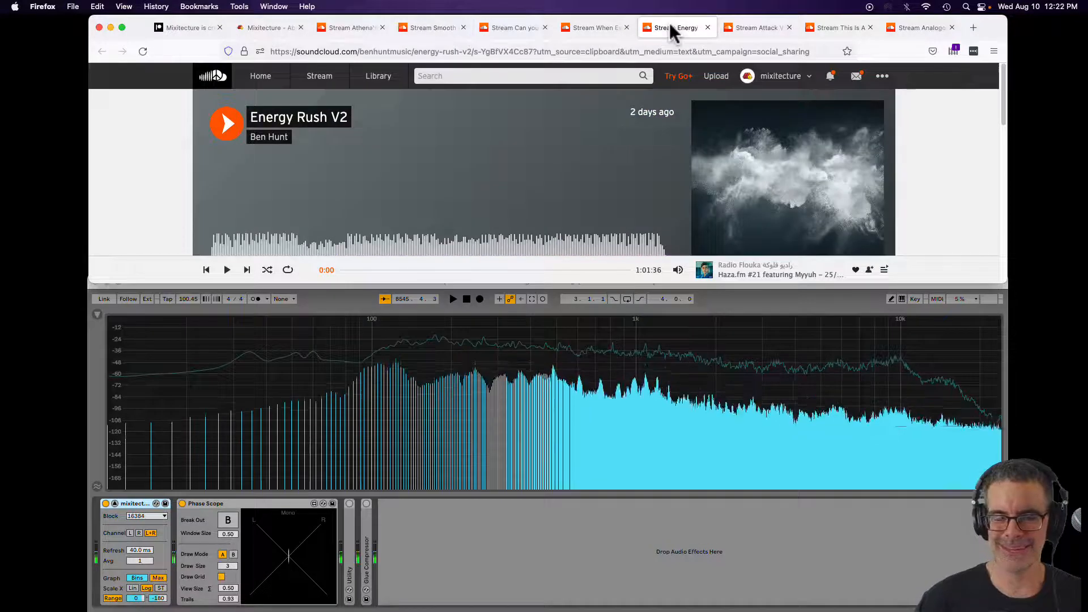
drag(672, 31, 513, 29)
click(767, 31)
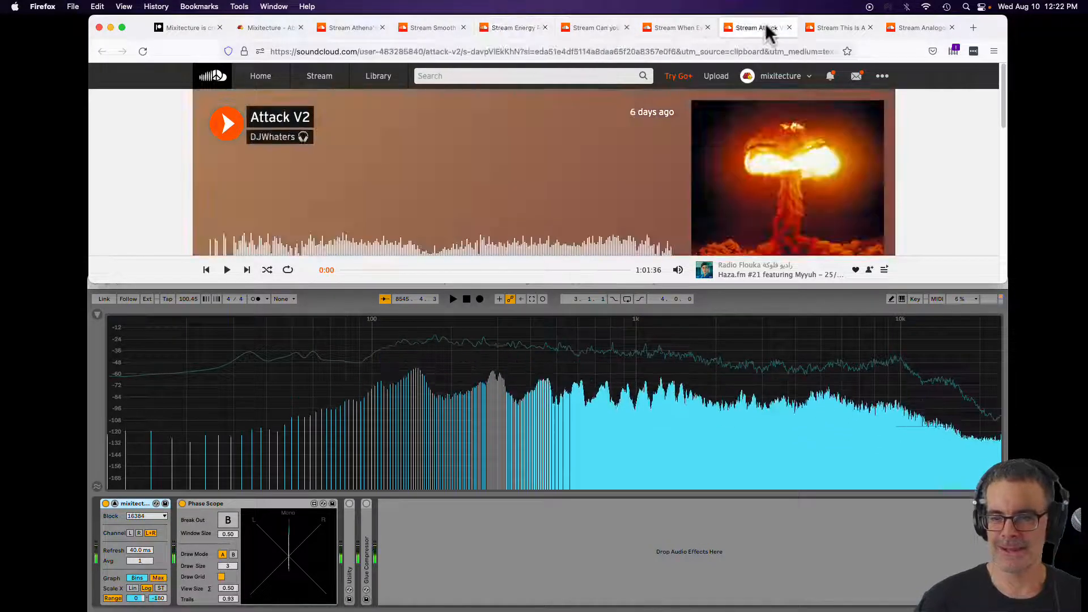
drag(765, 29, 601, 33)
Move the This Is A New World V2 and Analogos Mixdown V4 tabs ahead of Can you see a star? and review both
click(830, 31)
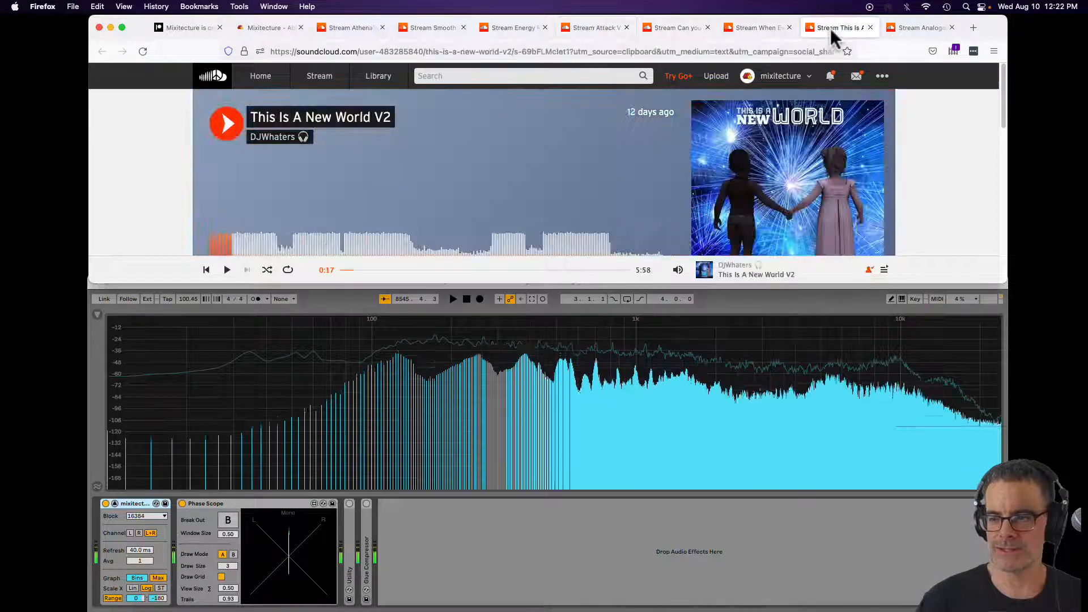
drag(833, 34, 687, 36)
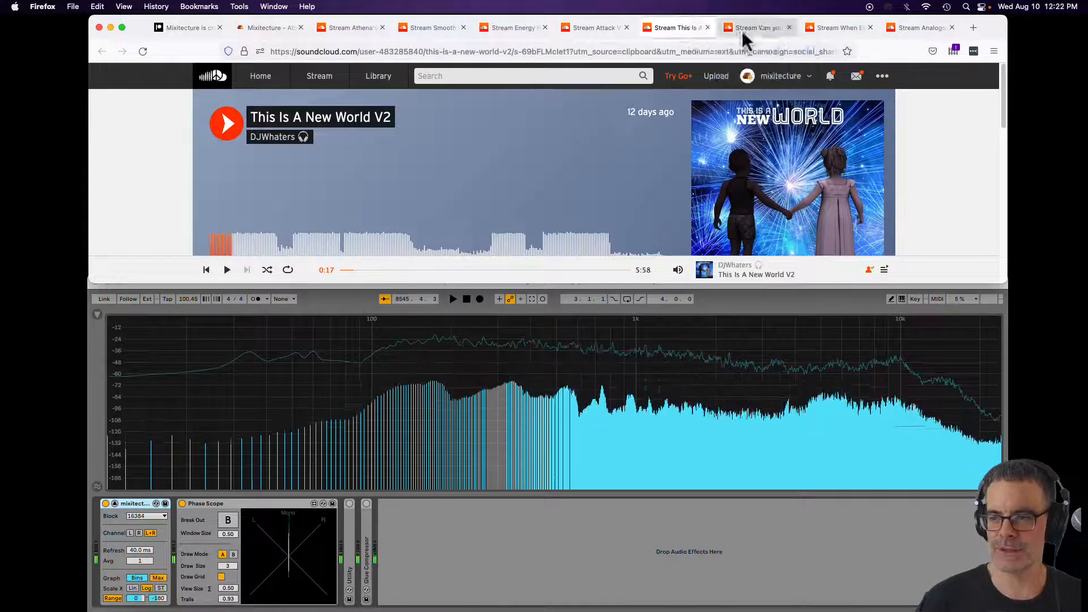
click(741, 33)
click(836, 33)
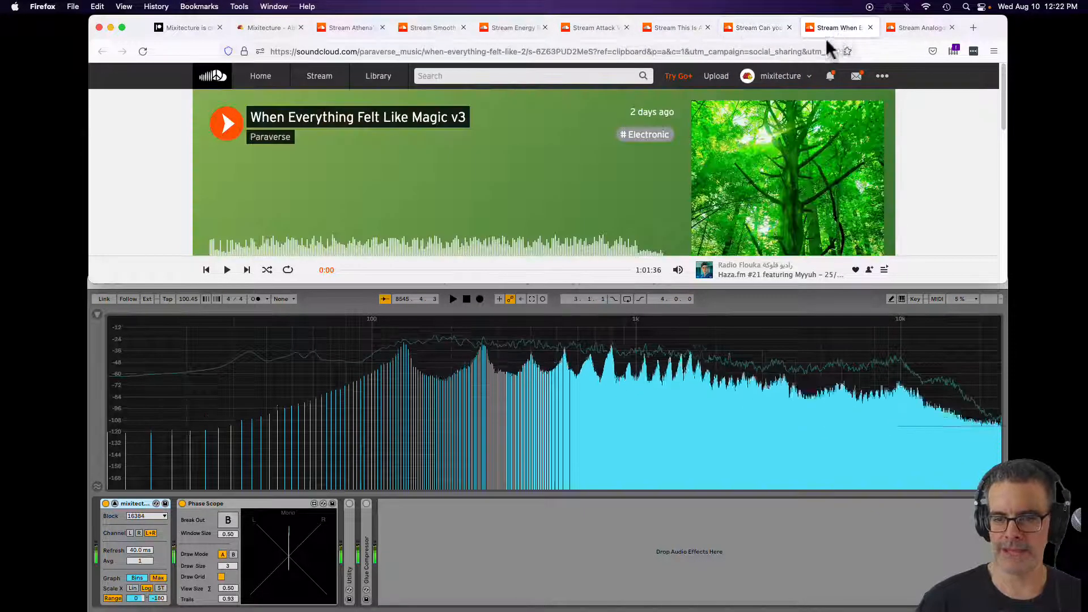
click(922, 29)
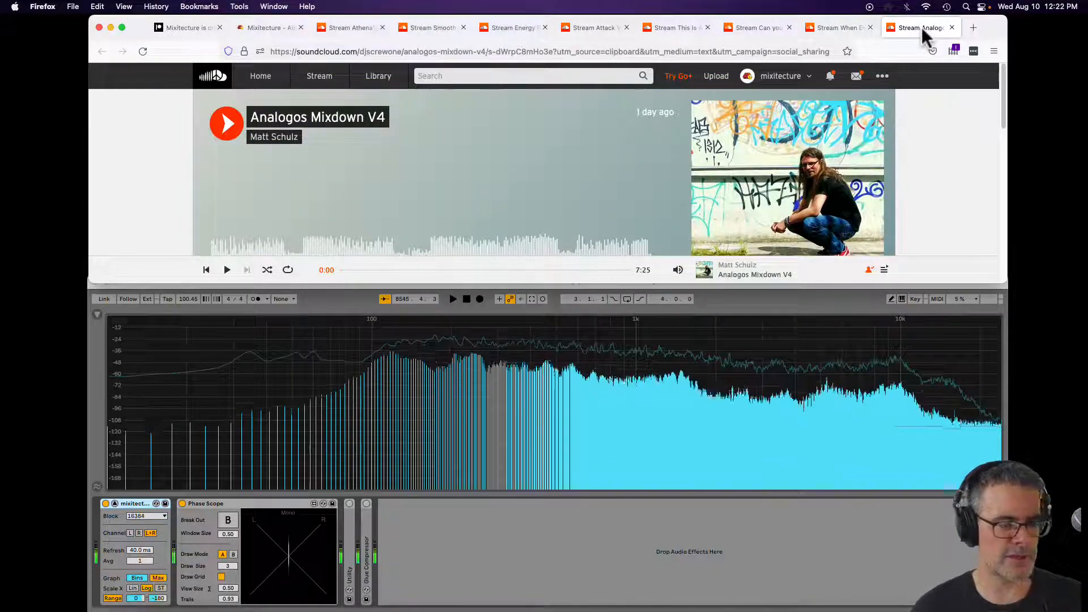
drag(921, 27, 766, 28)
click(686, 26)
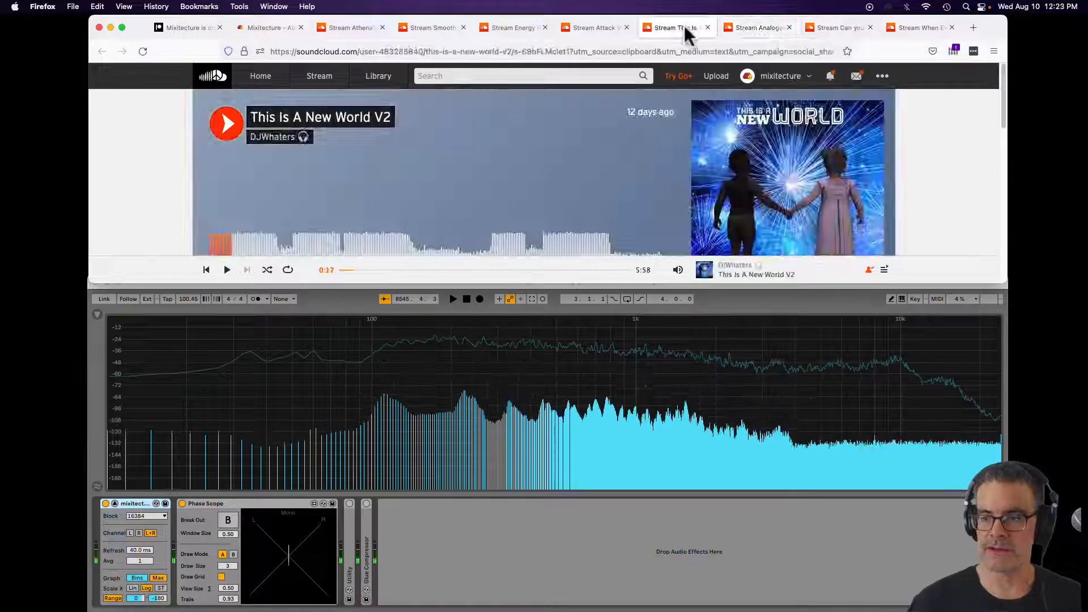
click(758, 26)
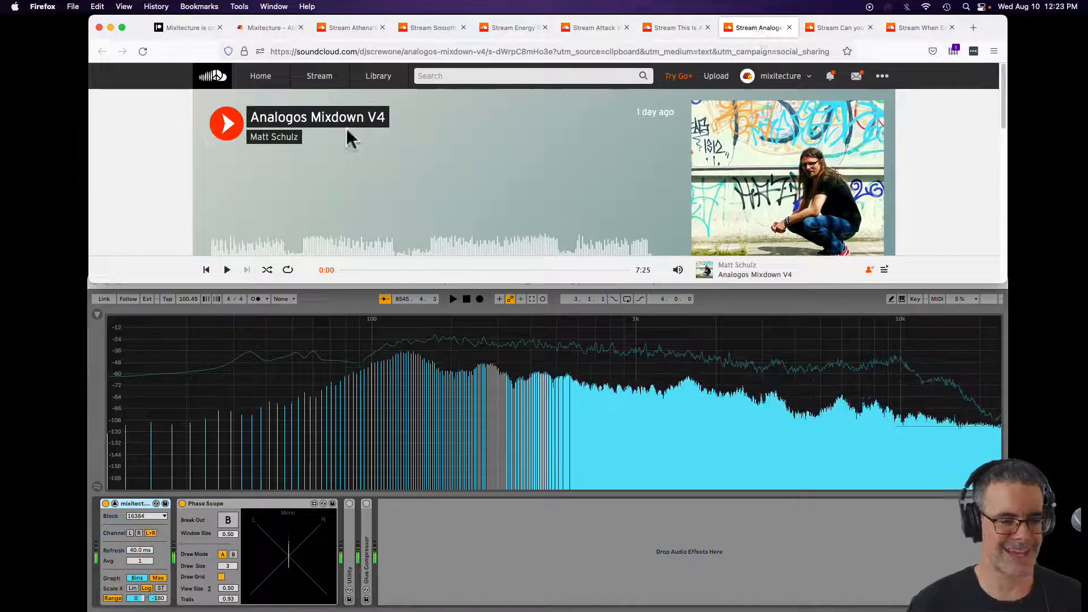
Check the queued track tabs and move Analogos Mixdown V4 directly after Athena's Song V1
click(351, 28)
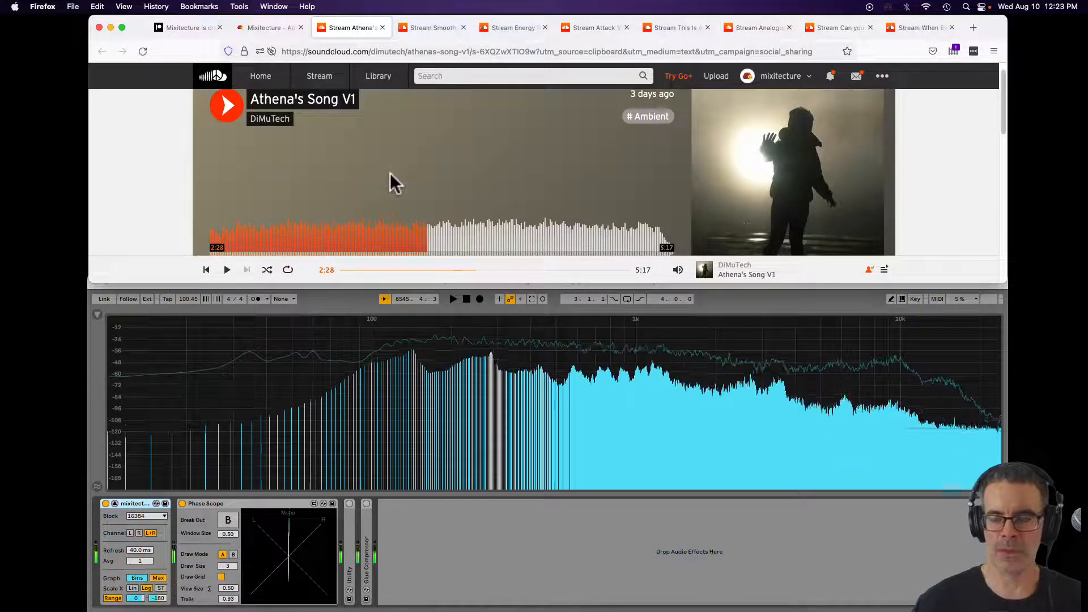
click(918, 26)
click(850, 26)
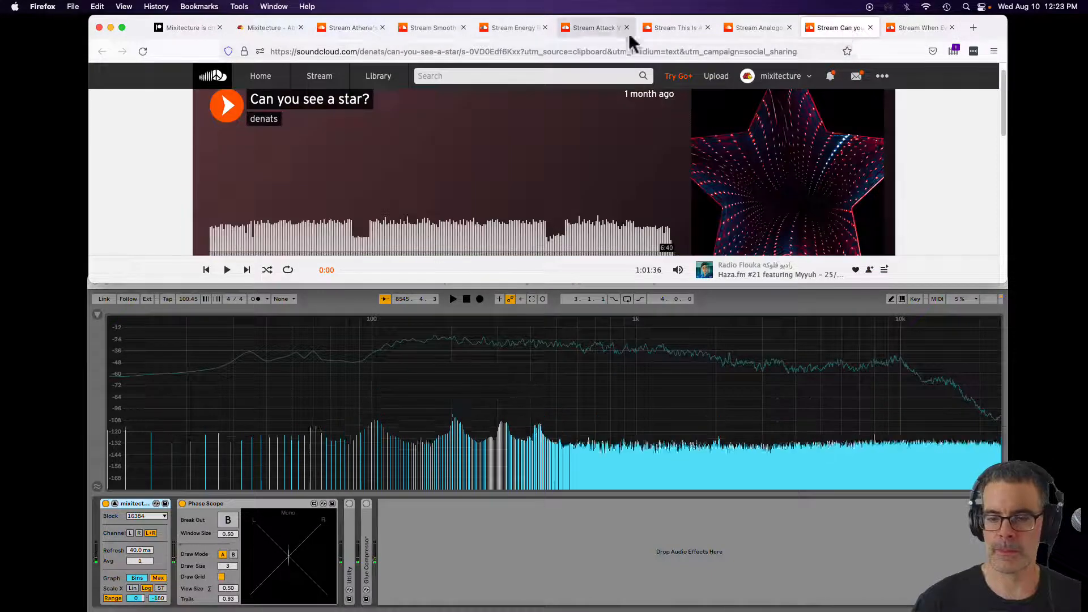
click(755, 28)
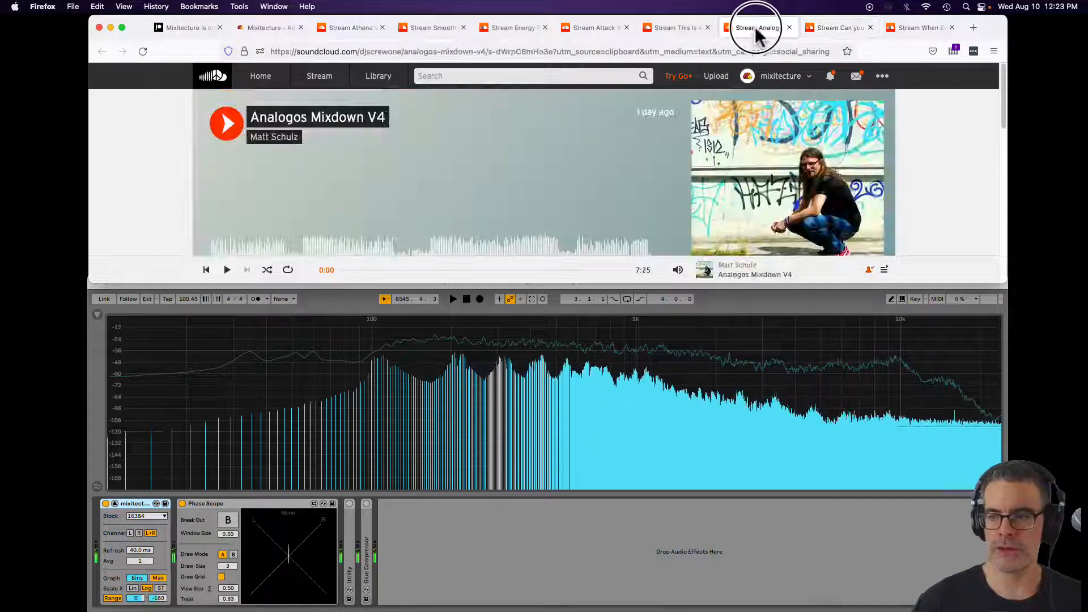
drag(755, 28, 431, 28)
Play Athena's Song V1 from the beginning and examine its low end in the spectrum
click(352, 29)
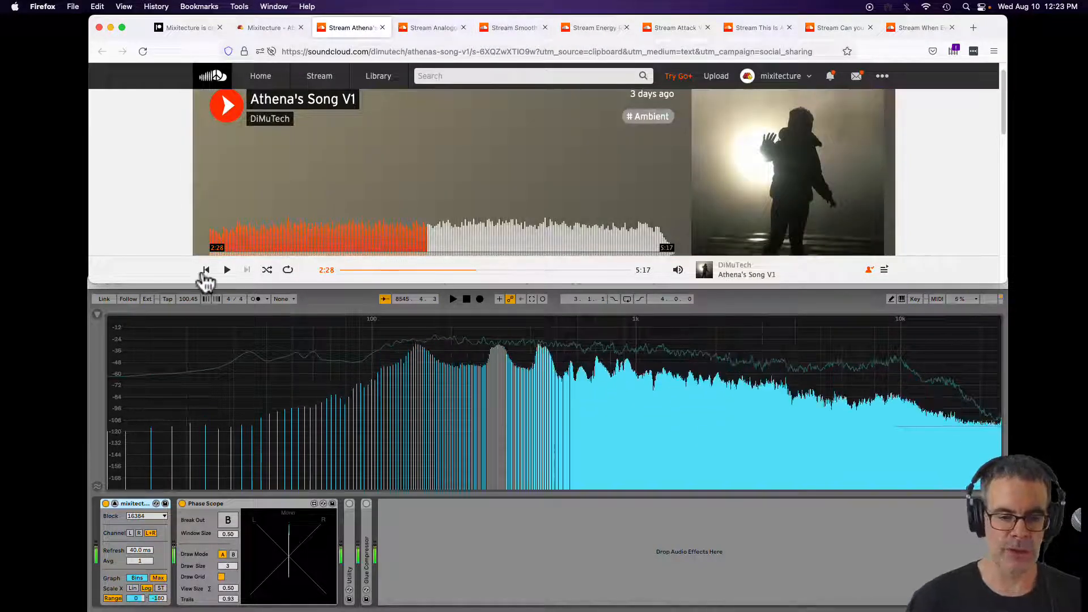
click(205, 271)
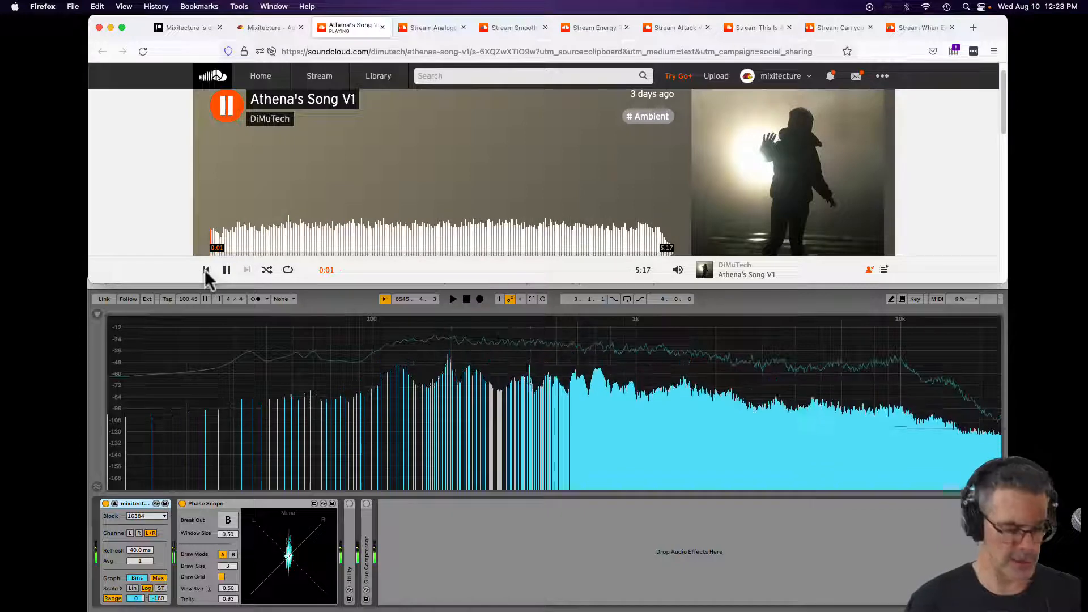
click(342, 366)
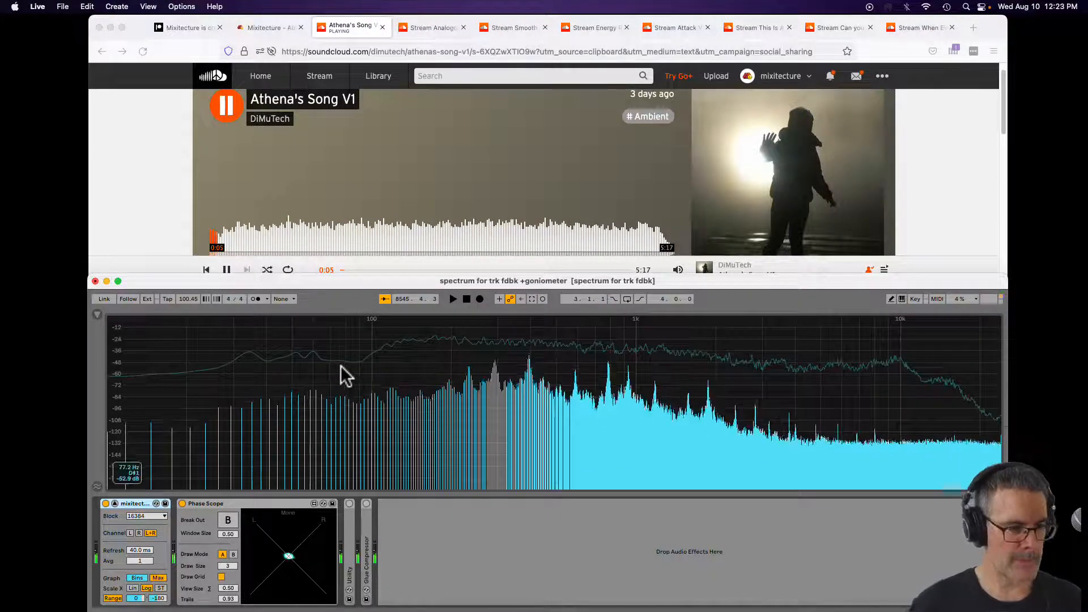
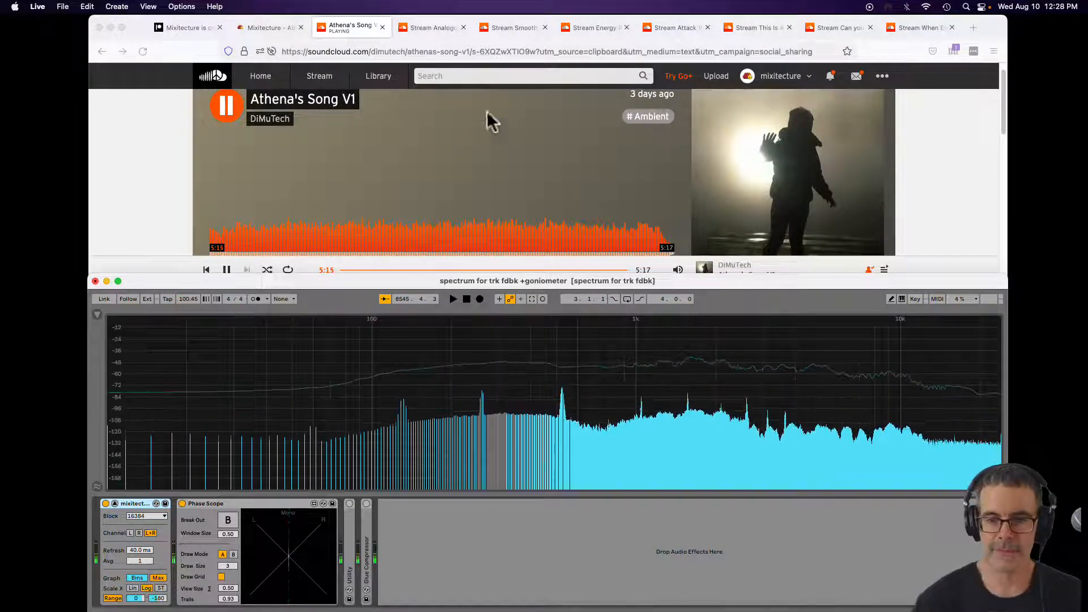
Start playing Analogos Mixdown V4 and close the Athena's Song V1 tab
click(419, 26)
click(222, 132)
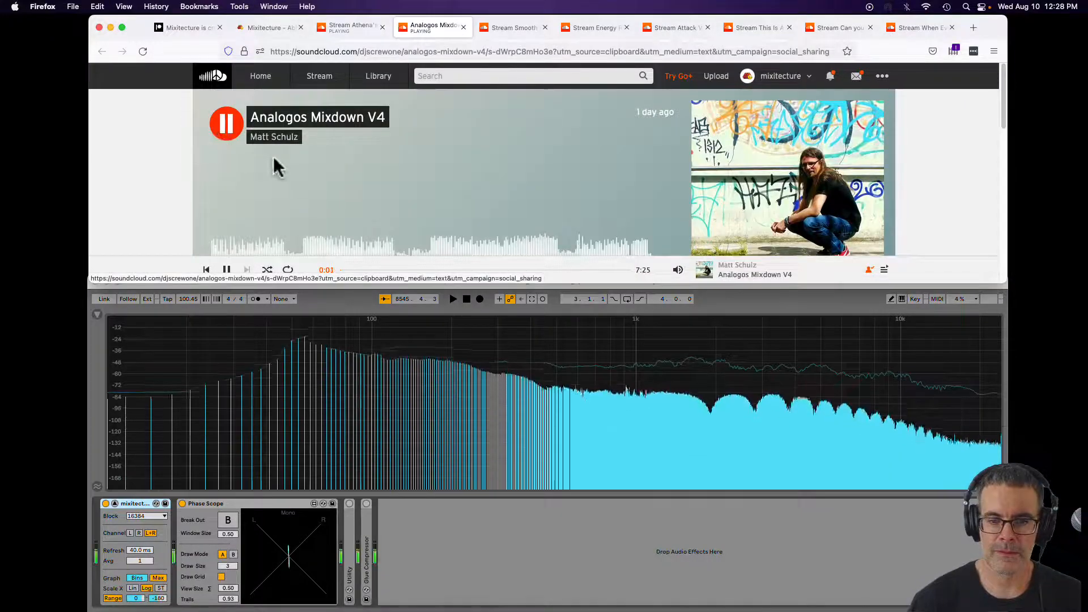
click(352, 27)
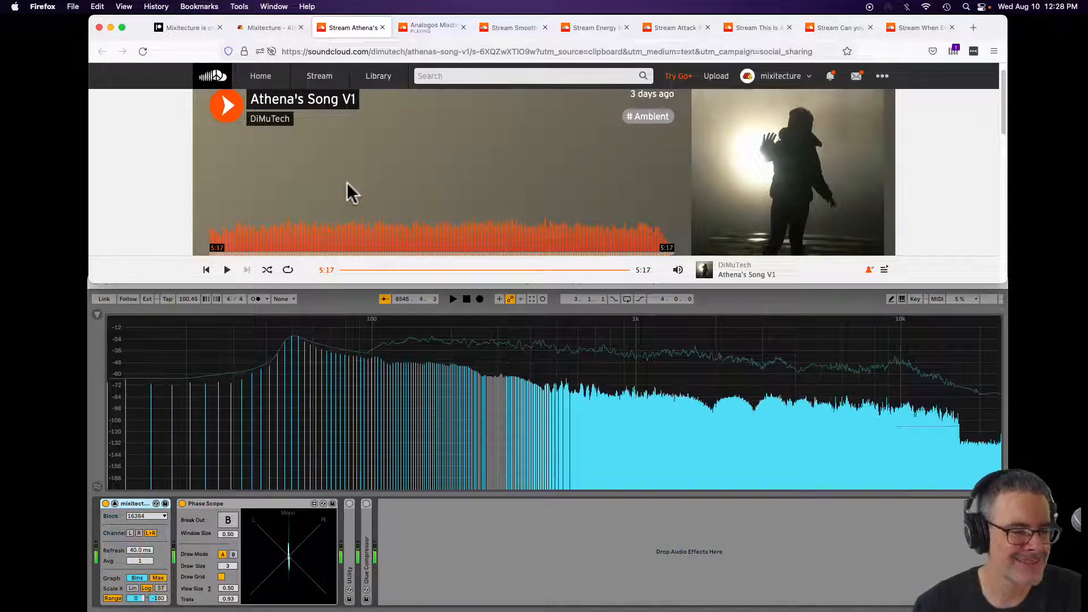
click(382, 27)
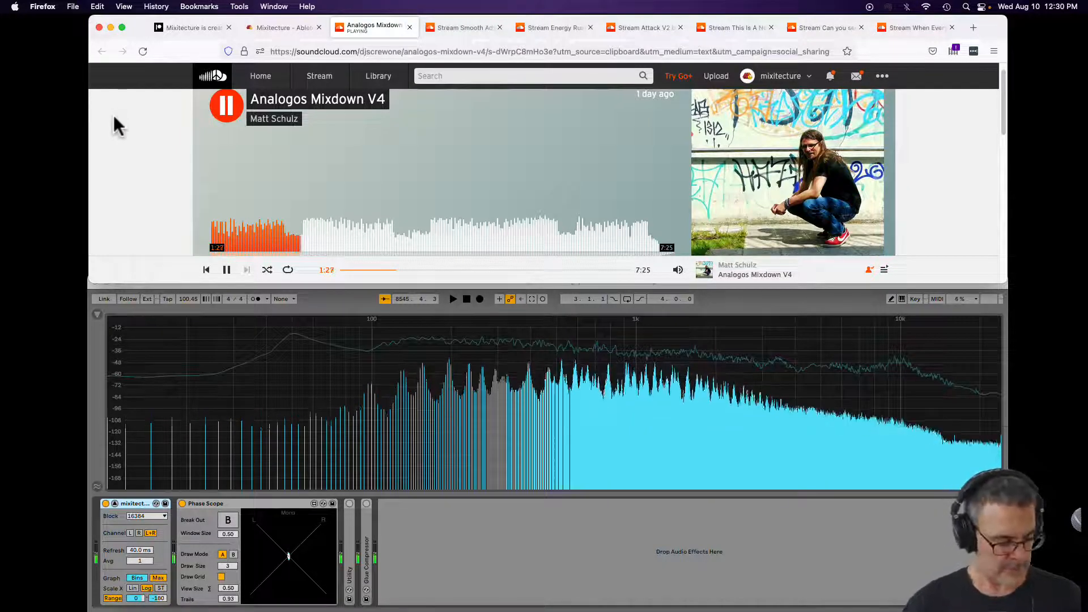
Replay Analogos Mixdown V4 from about 1:30 and examine its low end and mids in the spectrum
click(386, 363)
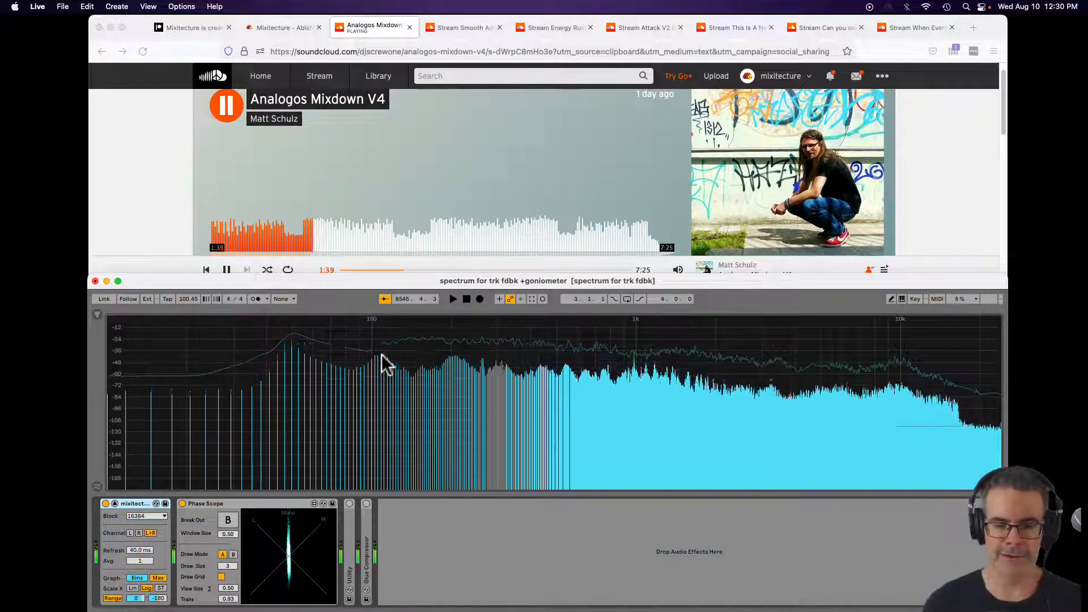
click(306, 241)
click(306, 241)
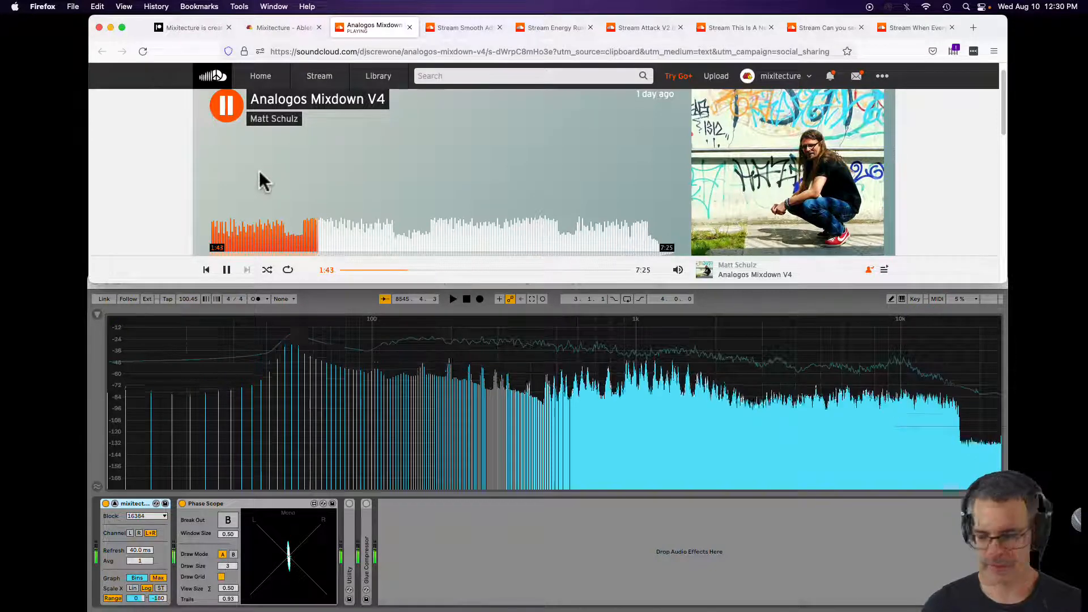
click(356, 375)
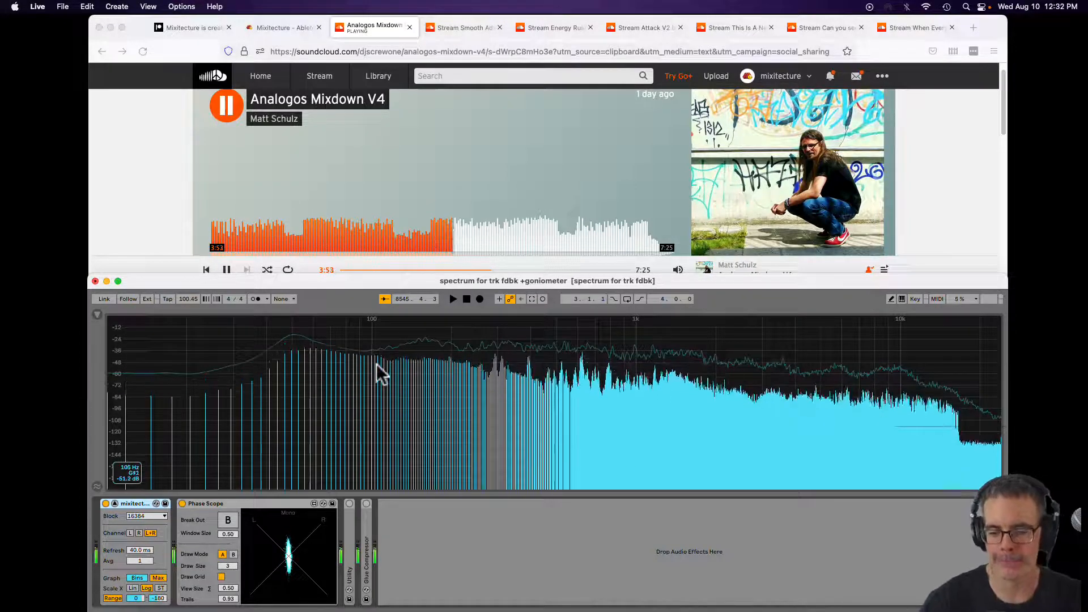
click(548, 367)
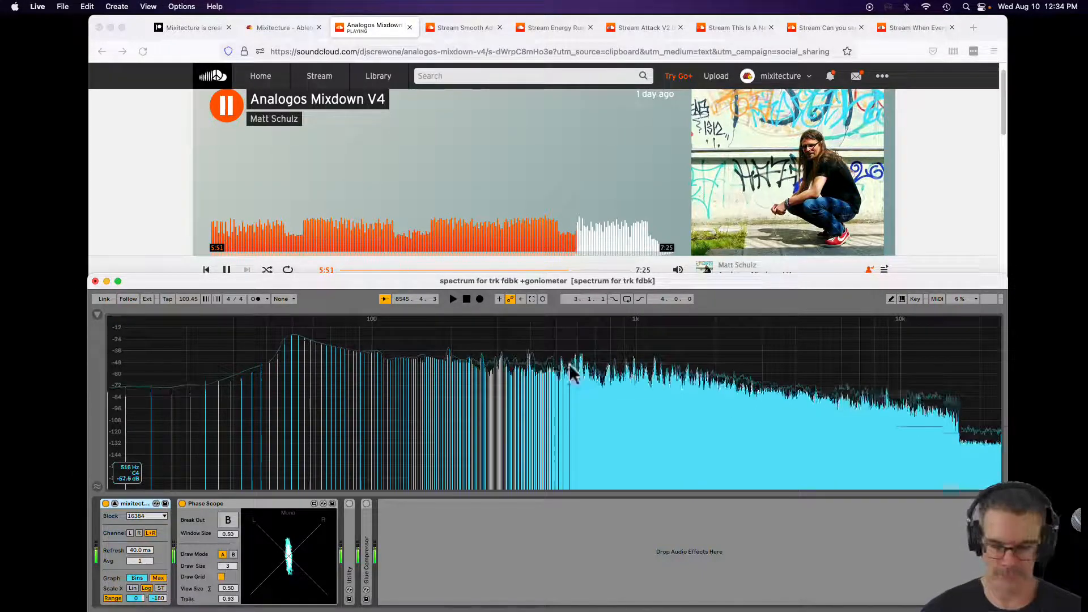
Skip ahead in Analogos Mixdown V4 to about 6:22 and to about 7:00 to hear its ending
click(613, 240)
click(617, 248)
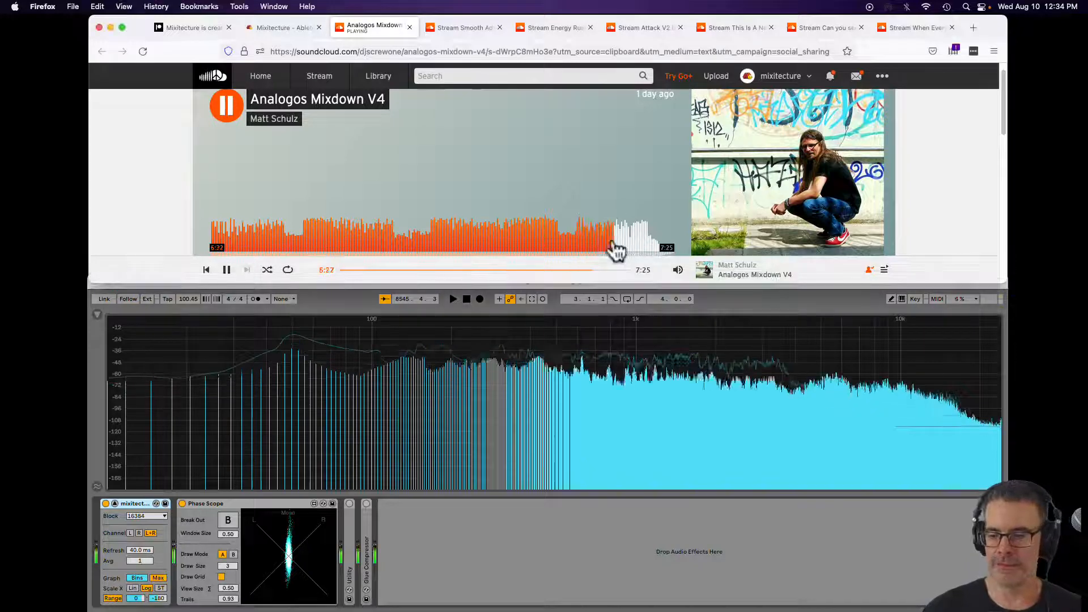
click(640, 244)
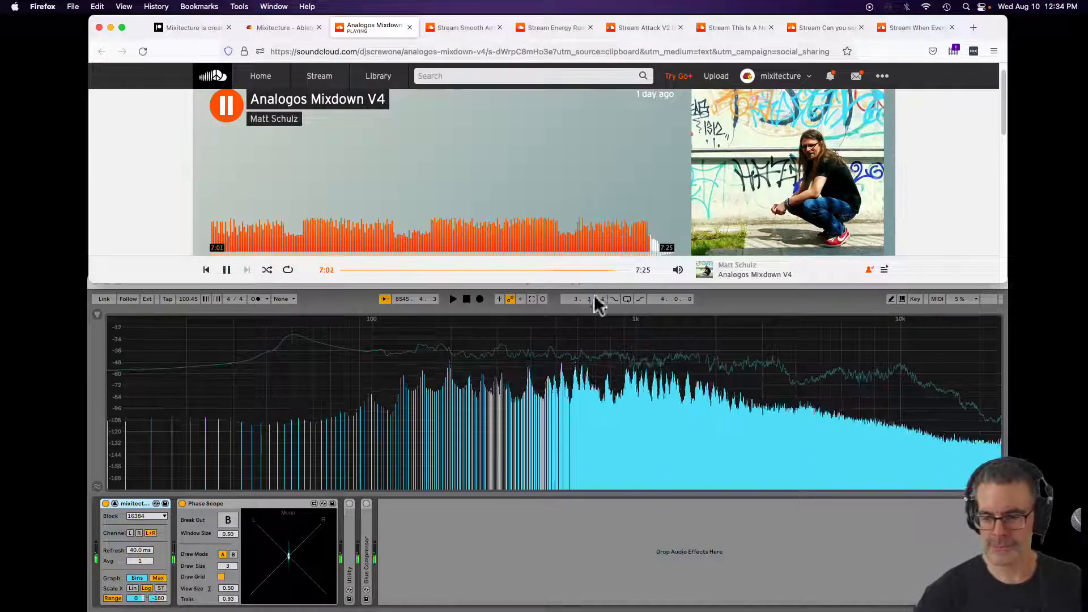
Collapse the enlarged spectrum into its device and expand it again
click(595, 364)
click(597, 365)
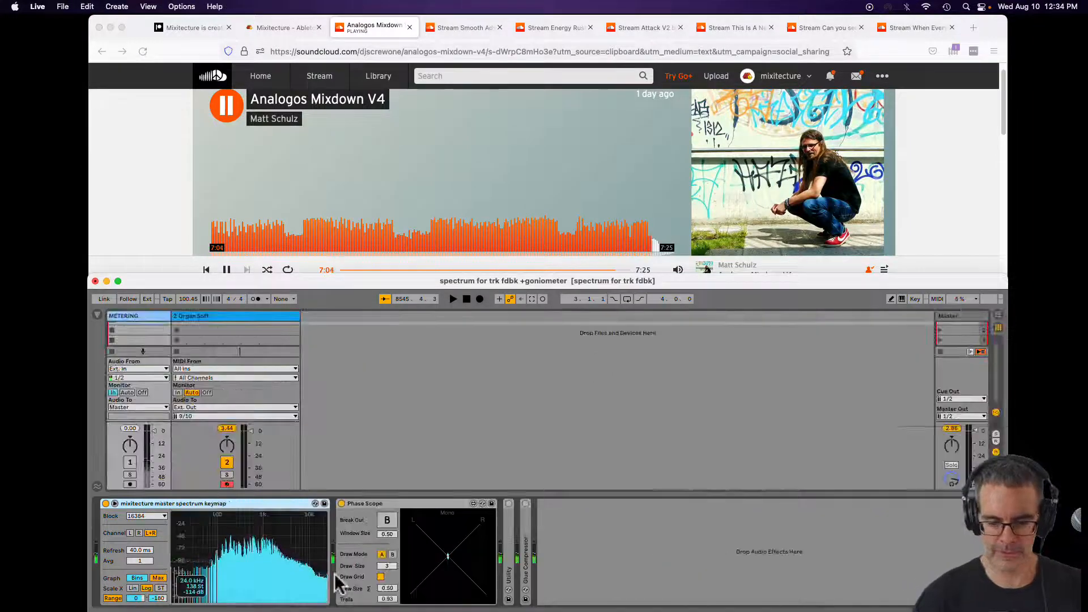
click(287, 559)
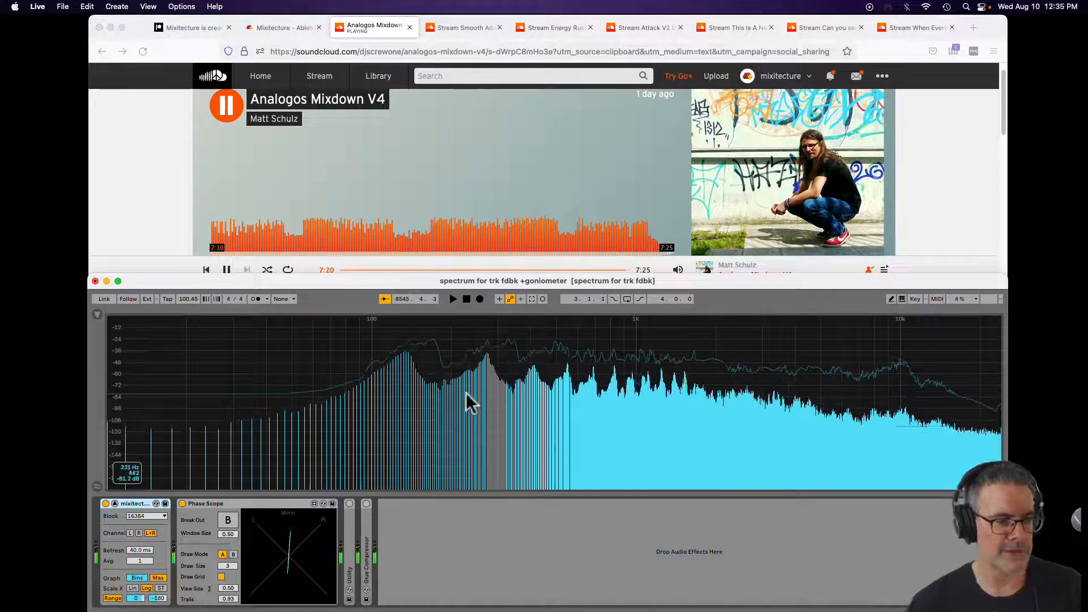
Stop Analogos Mixdown V4 and close its tab
click(221, 109)
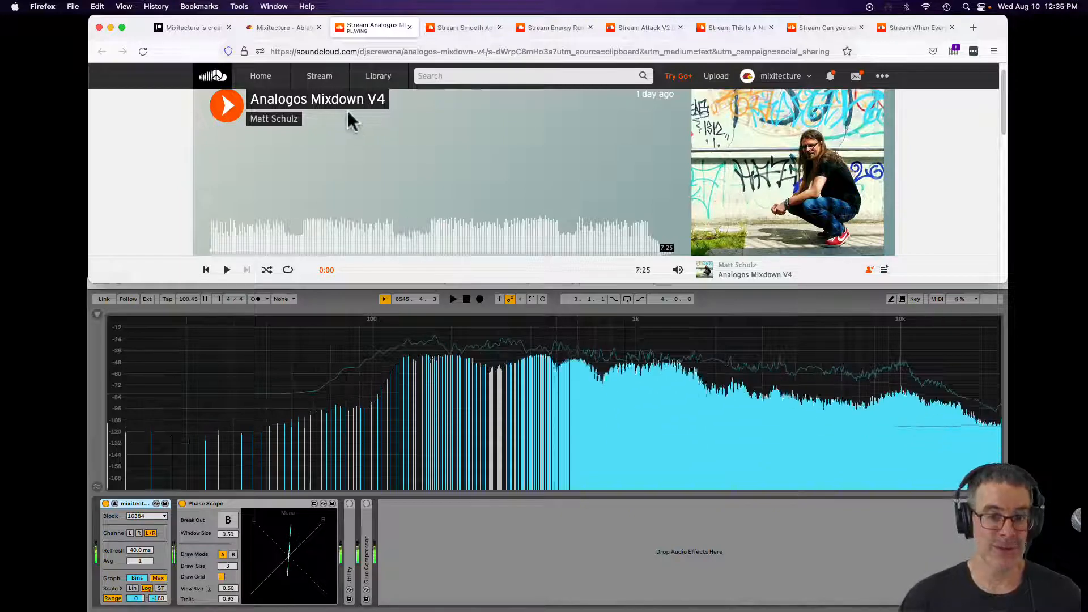
click(405, 28)
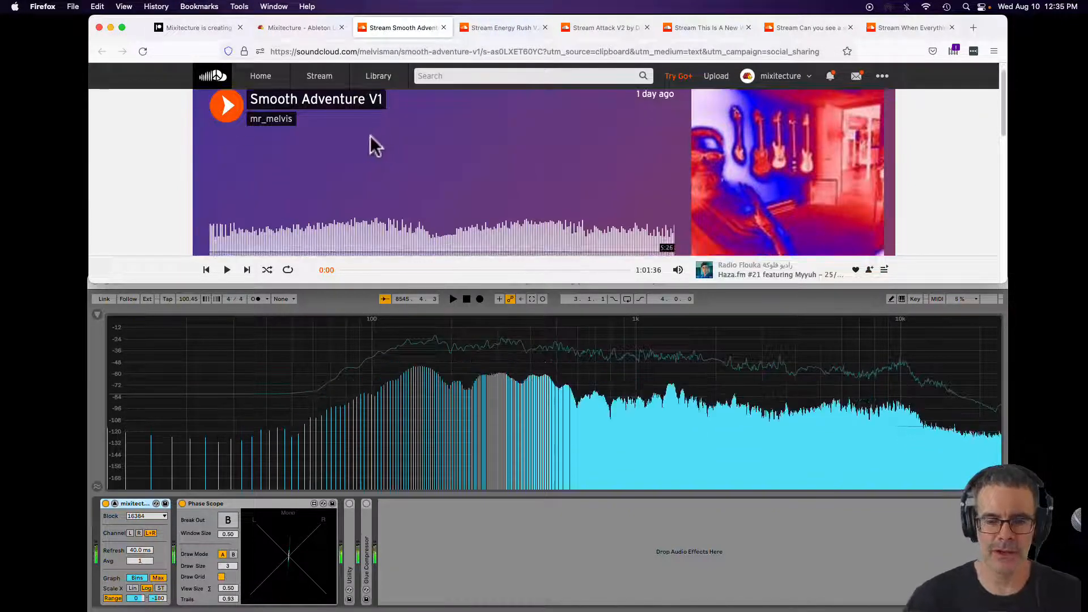
Play Smooth Adventure V1, examine its low mids in the spectrum, and replay it from the beginning
click(226, 108)
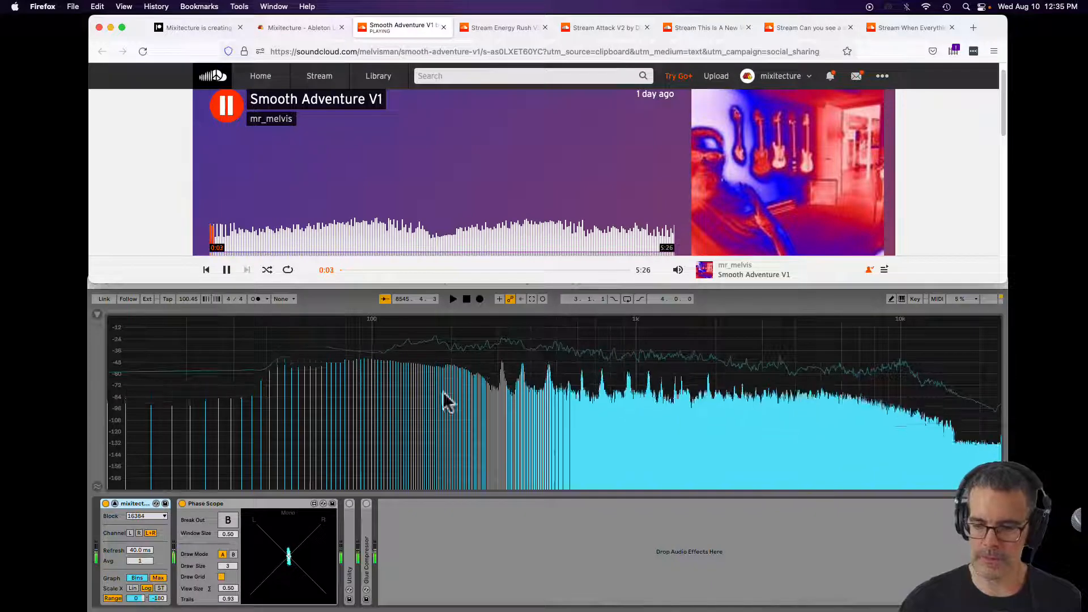
click(452, 351)
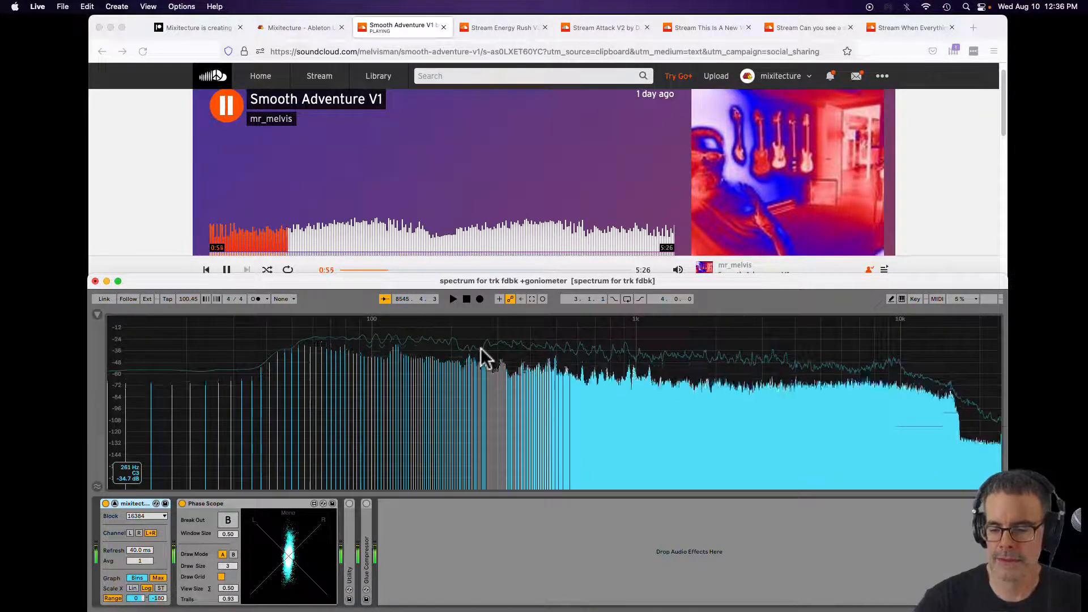
click(481, 349)
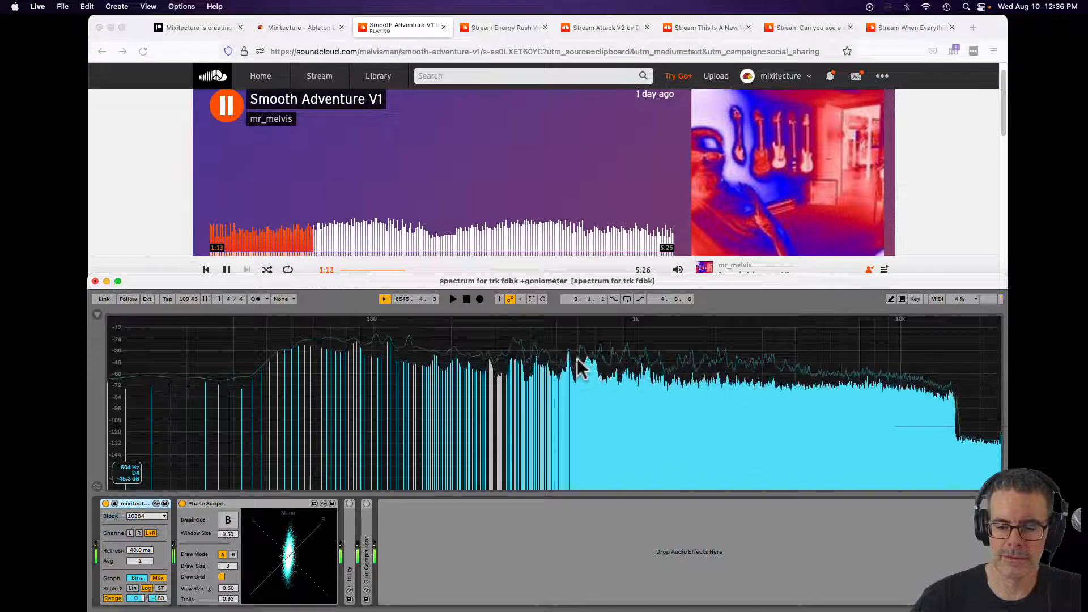
click(202, 268)
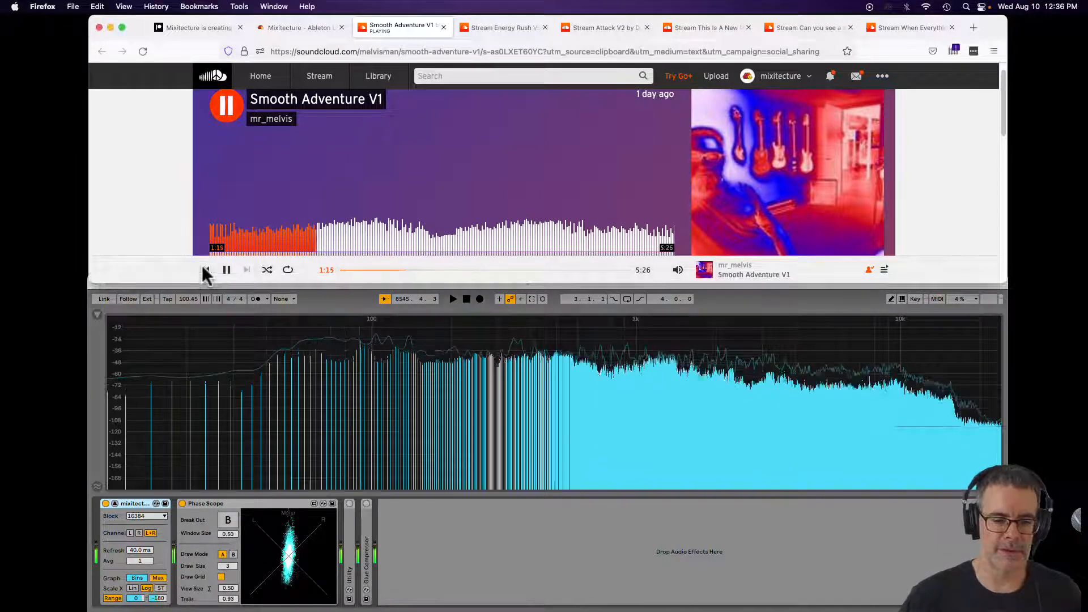
click(401, 378)
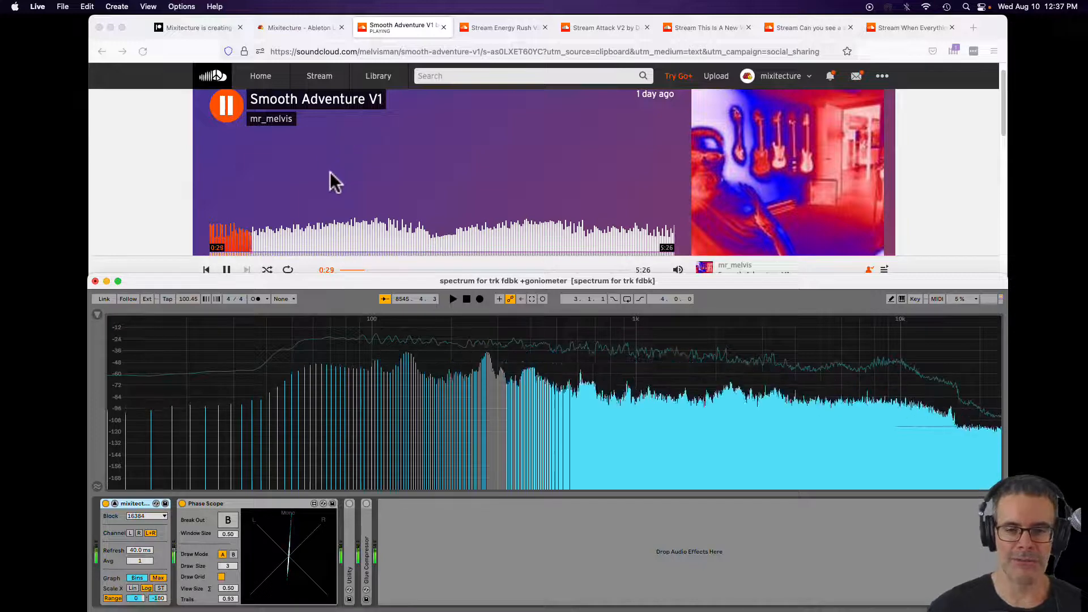
Skip Smooth Adventure V1 to about 1:25, replay that passage, and examine its mids in the spectrum
click(332, 241)
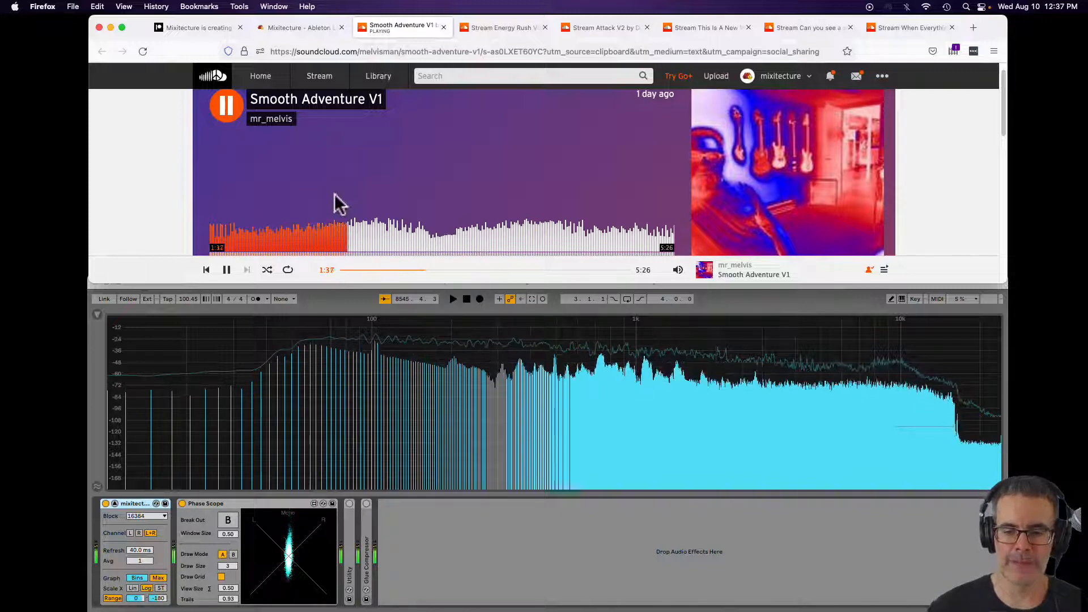
click(327, 241)
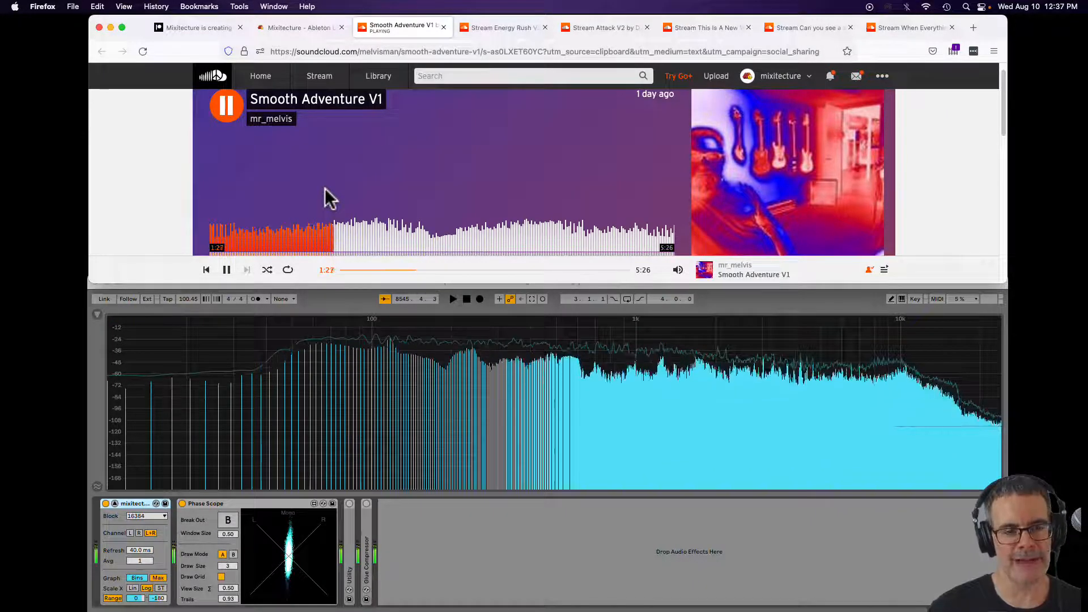
click(562, 357)
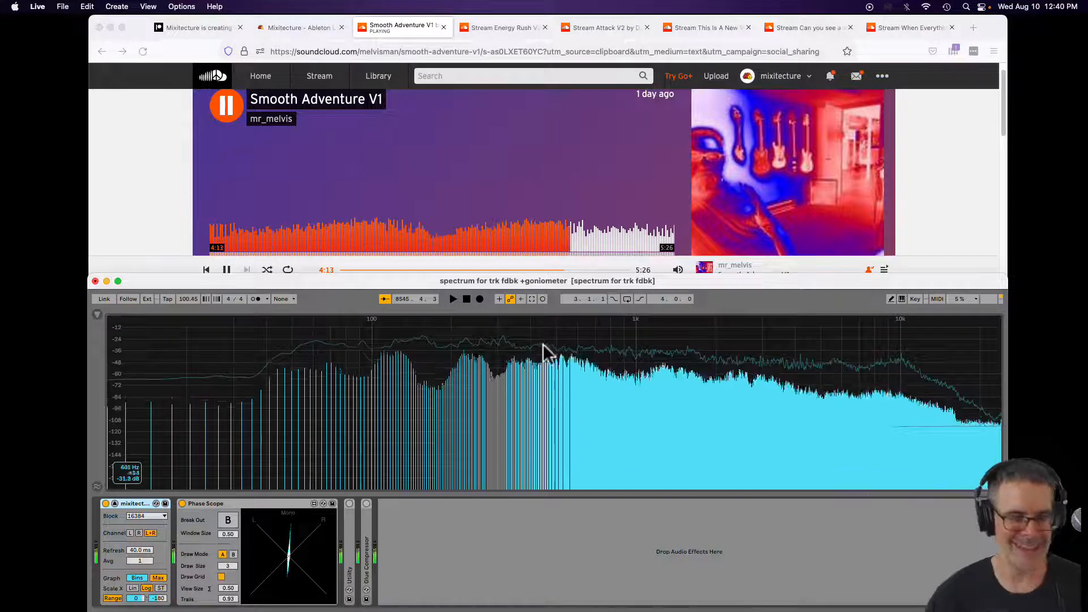
Replay Smooth Adventure V1 from about 3:48 and from about 4:22 to hear its later sections
click(541, 239)
click(536, 236)
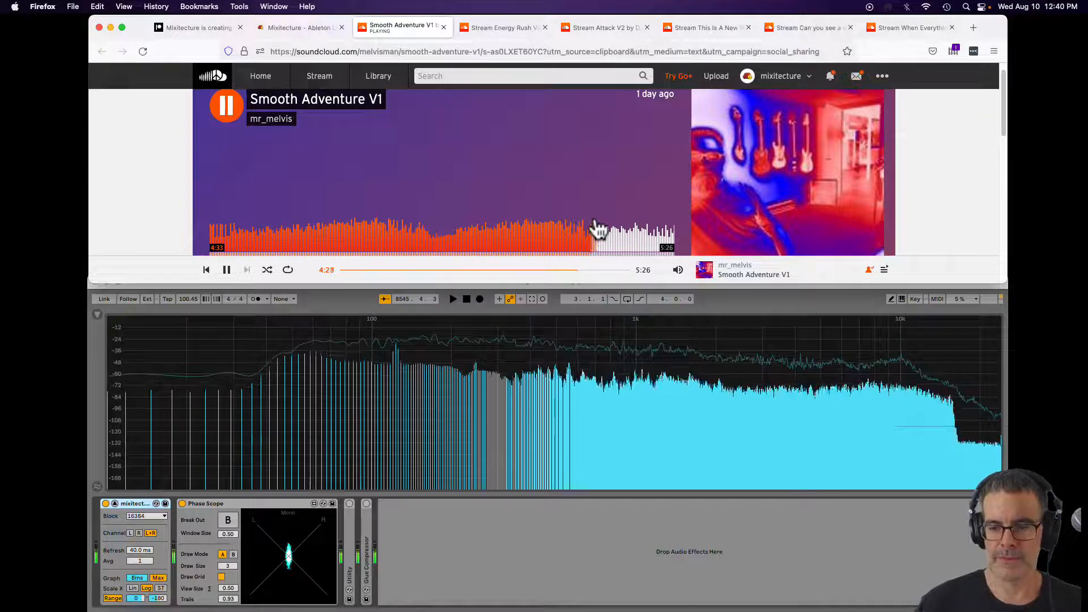
click(583, 249)
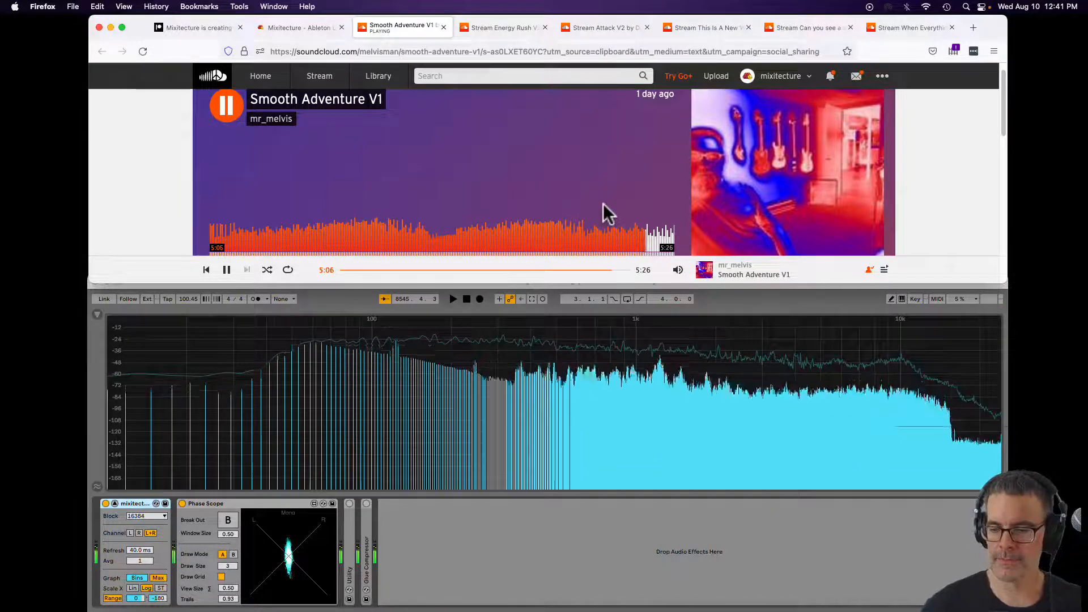
Replay the ending of Smooth Adventure V1 from about 5:03 and 5:15, examining the spectrum just above 1 kHz
click(661, 343)
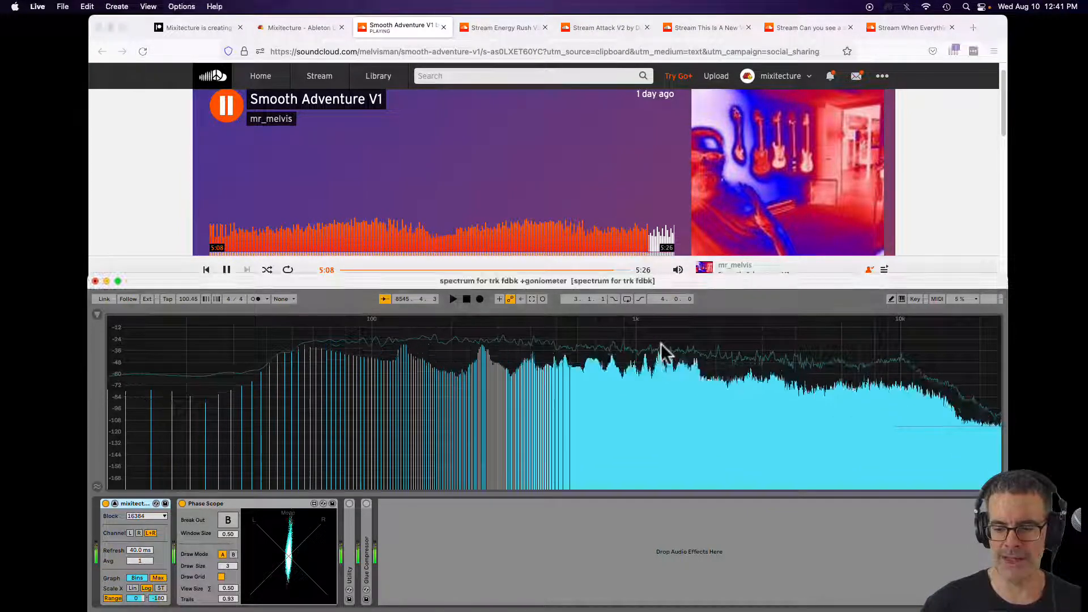
click(646, 236)
click(646, 238)
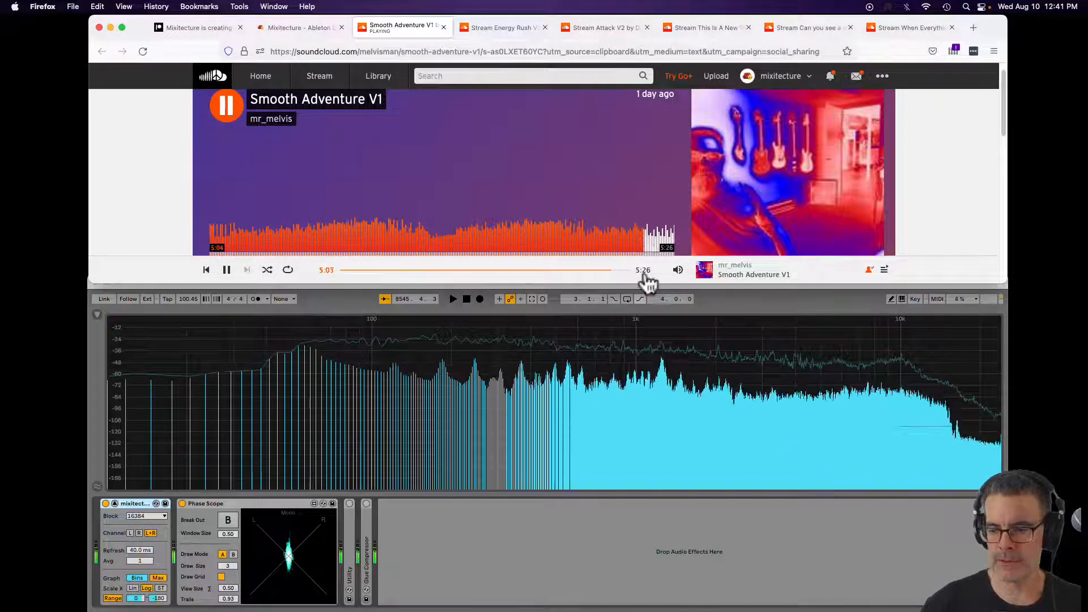
click(654, 355)
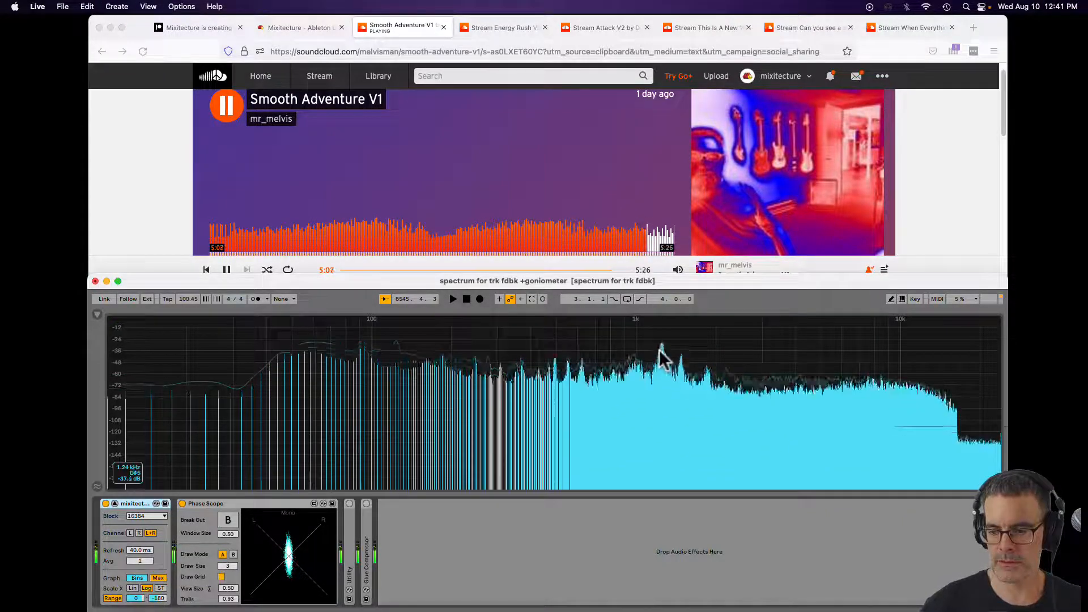
mouse_move(661, 353)
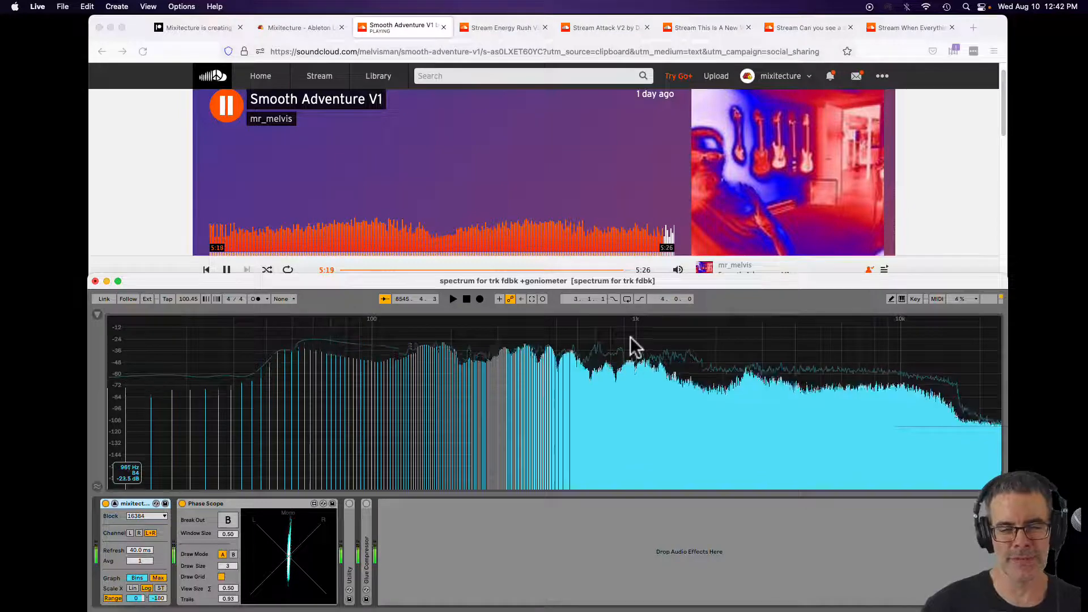
click(655, 241)
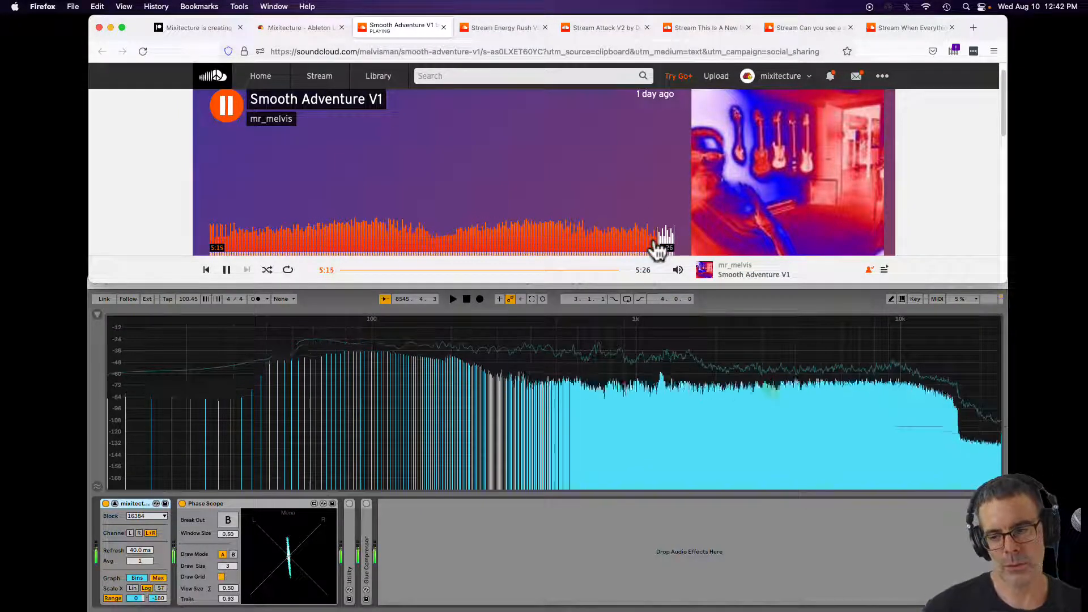
Examine the spectrum of Smooth Adventure V1's ending, and replay the track from about 4:23 and from about 5:04
click(646, 361)
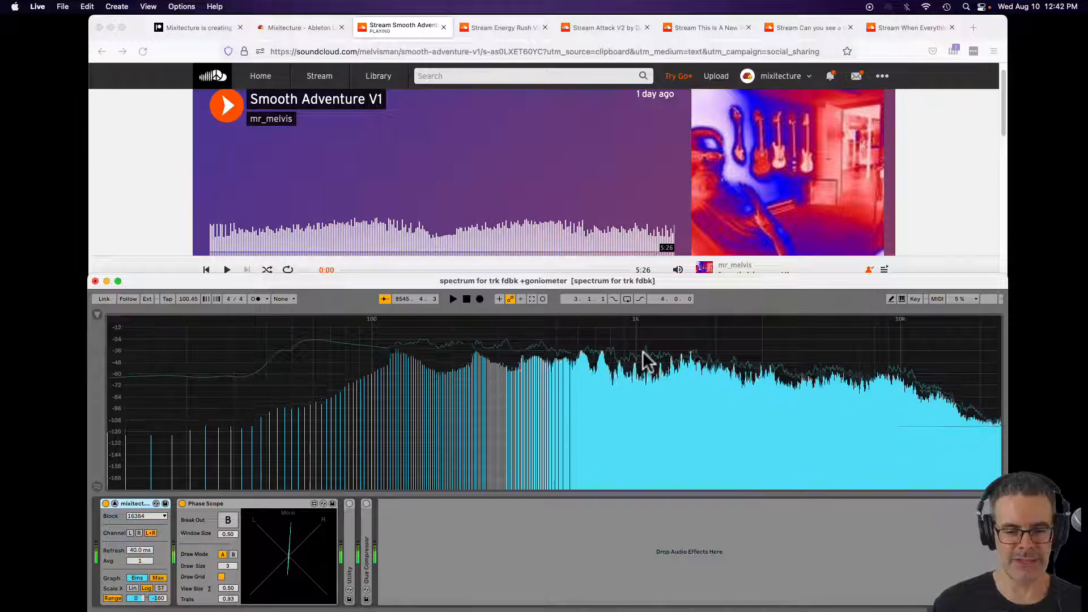
click(585, 234)
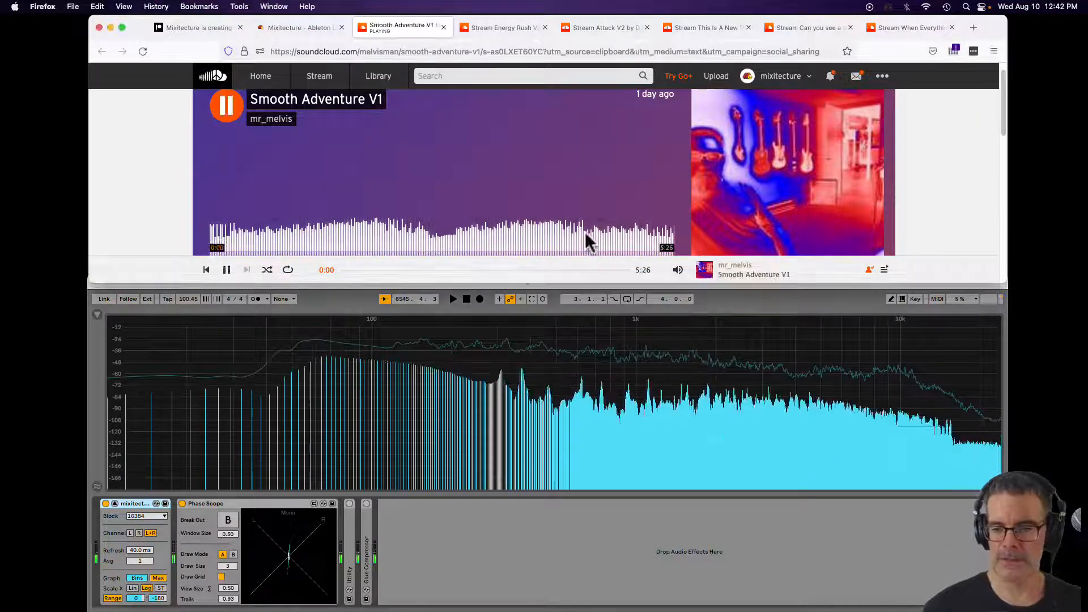
click(585, 233)
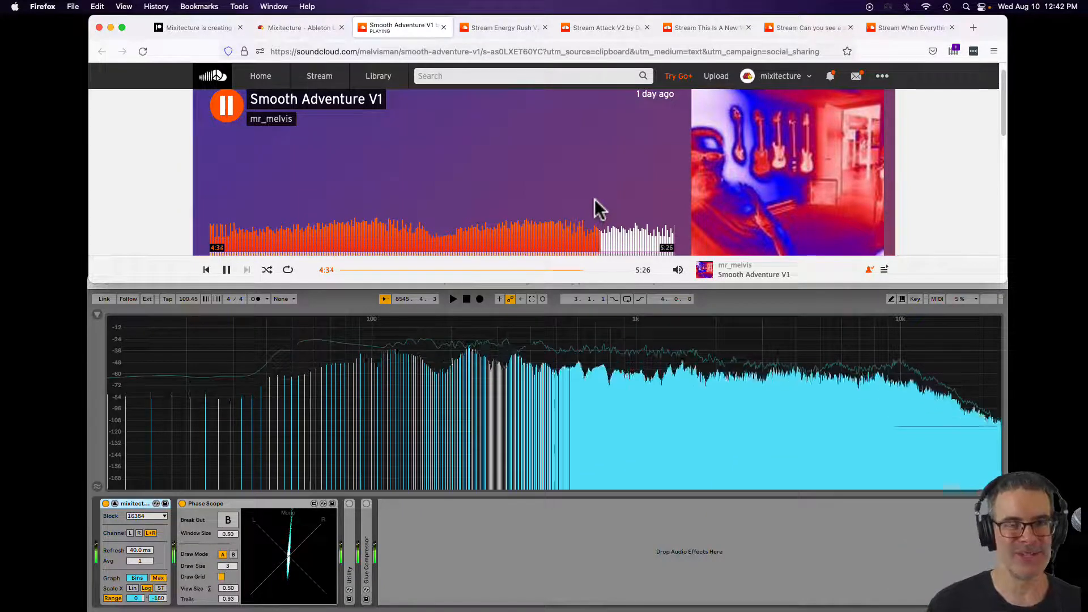
click(644, 238)
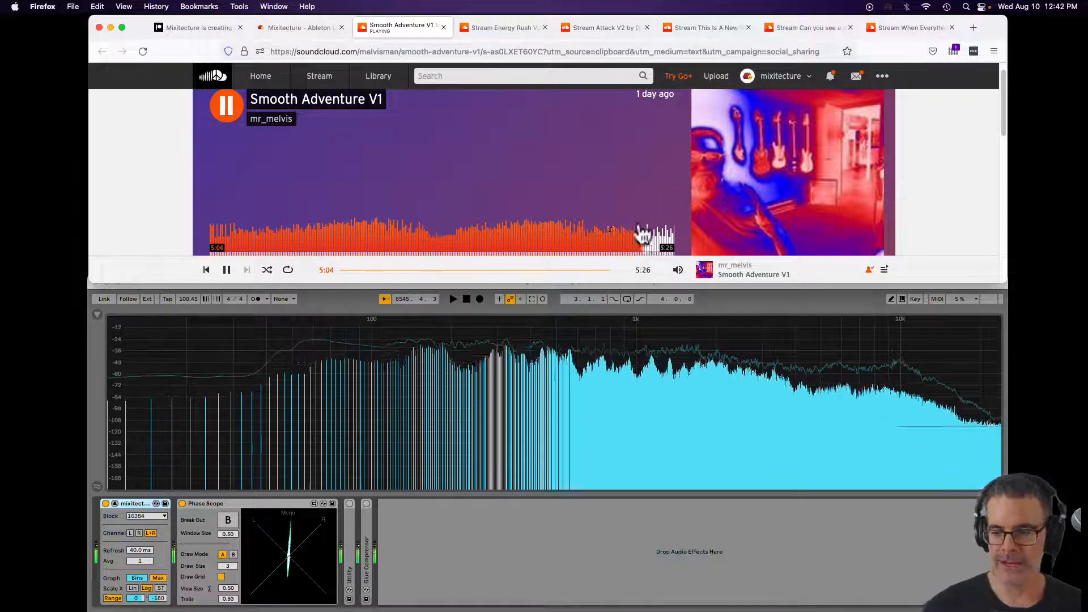
Examine the spectrum from about 700 Hz to just above 1 kHz while replaying Smooth Adventure V1's ending from about 5:08
click(601, 356)
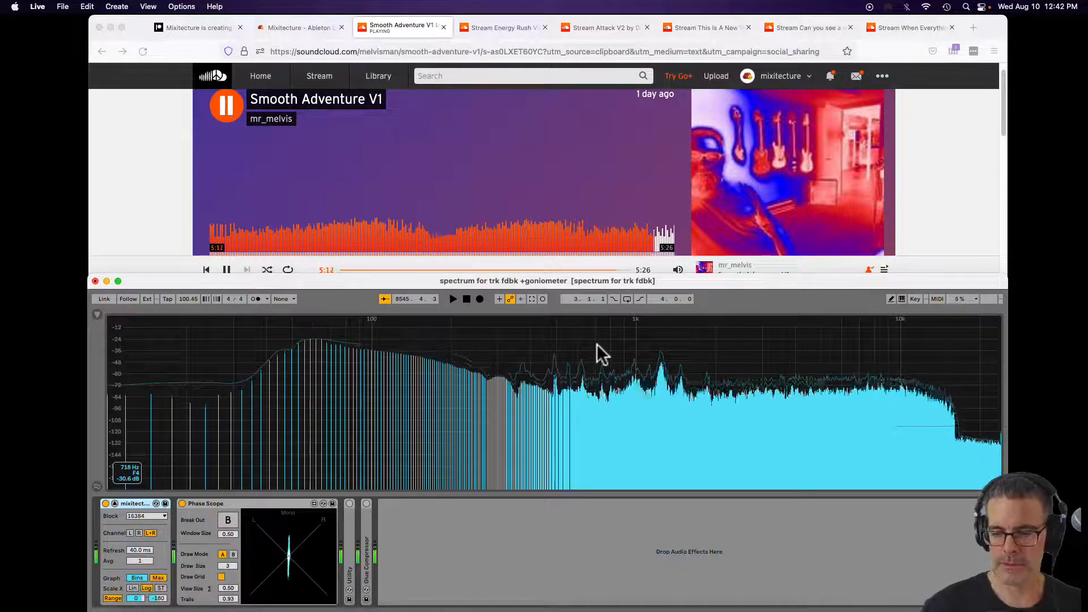
click(597, 344)
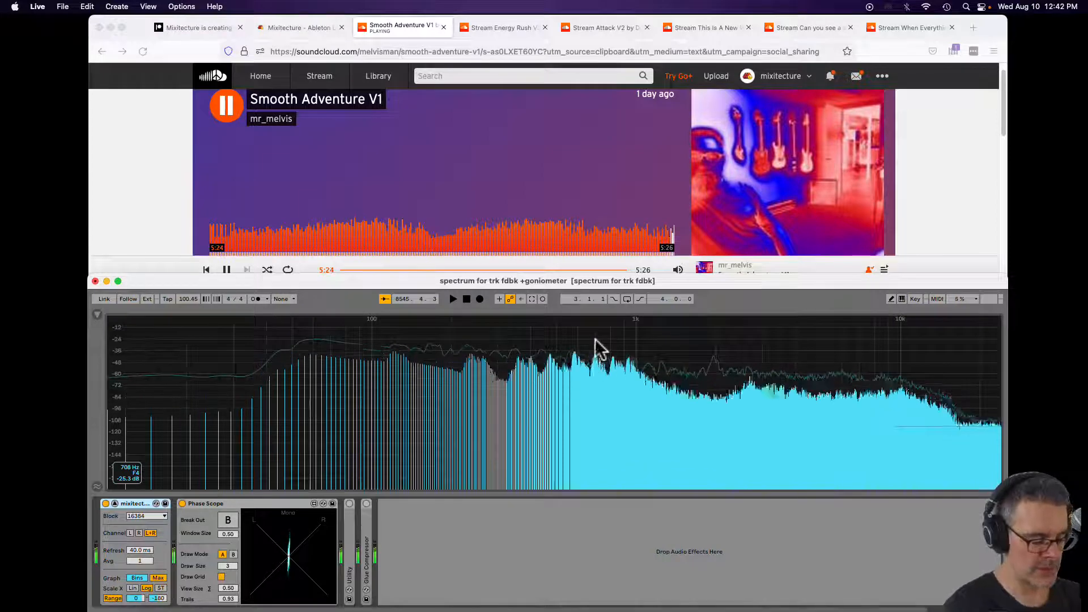
click(649, 234)
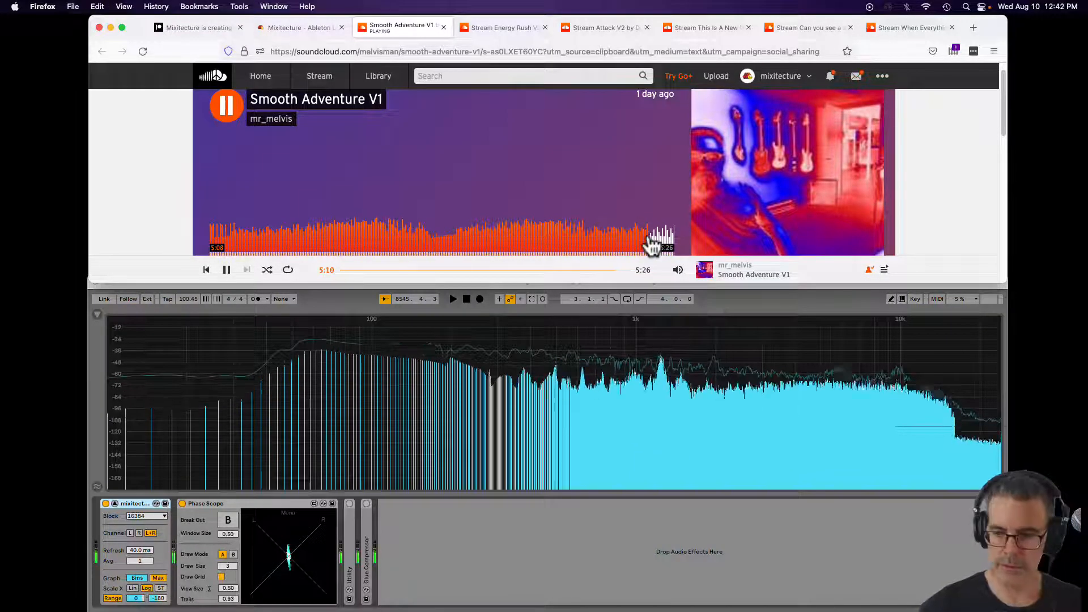
click(632, 365)
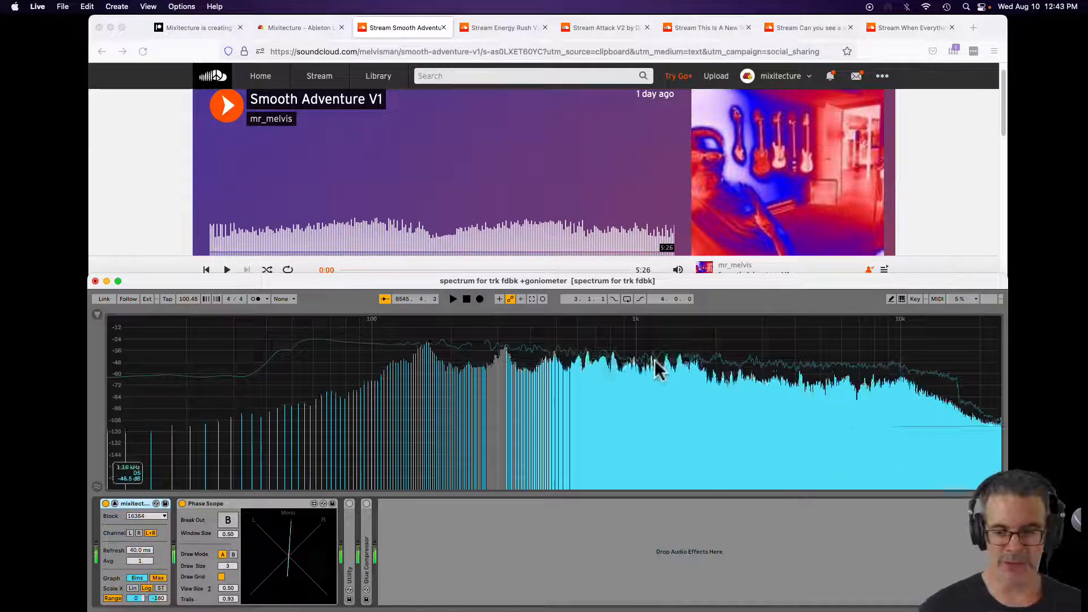
Replay Smooth Adventure V1 from about 4:35, examining its low mids in the spectrum, and restart it from the beginning
click(601, 233)
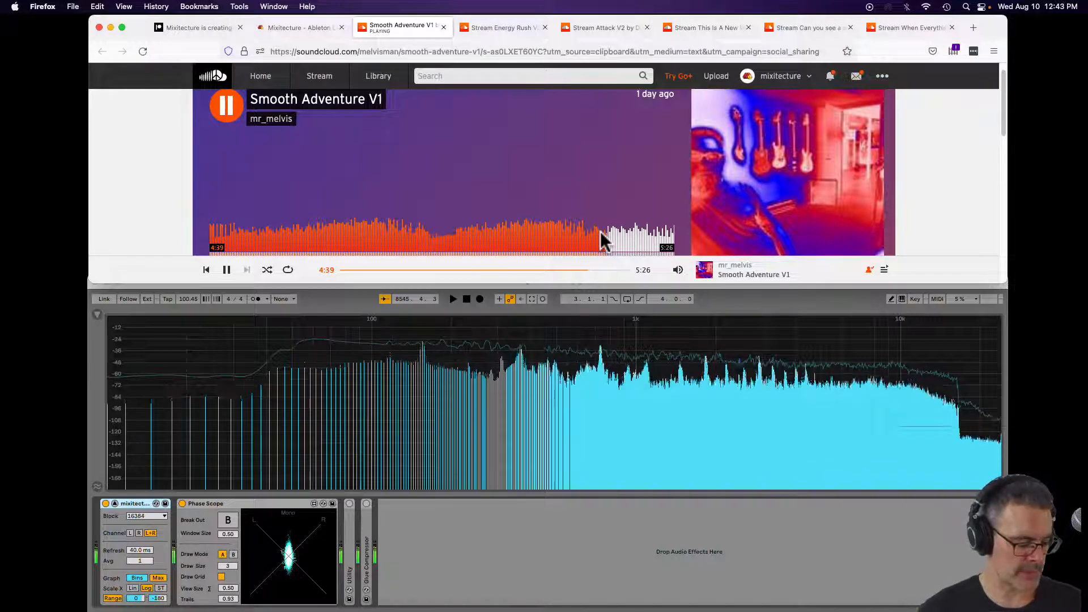
click(463, 361)
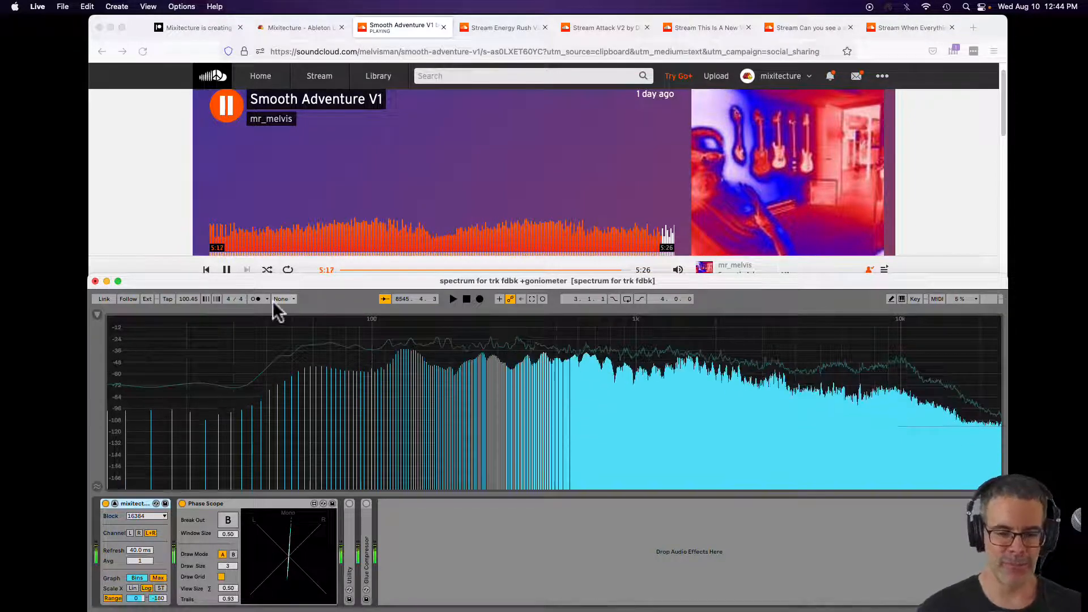
click(210, 271)
click(206, 270)
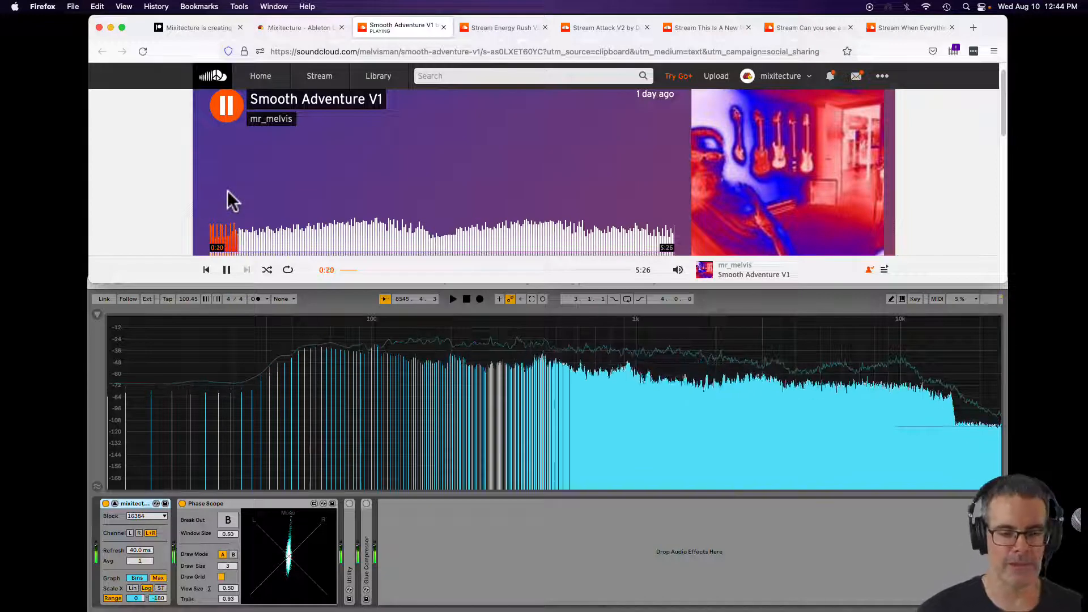
Finish reviewing Smooth Adventure V1 with a short listen at about 0:57, pause it, and close its tab
click(229, 107)
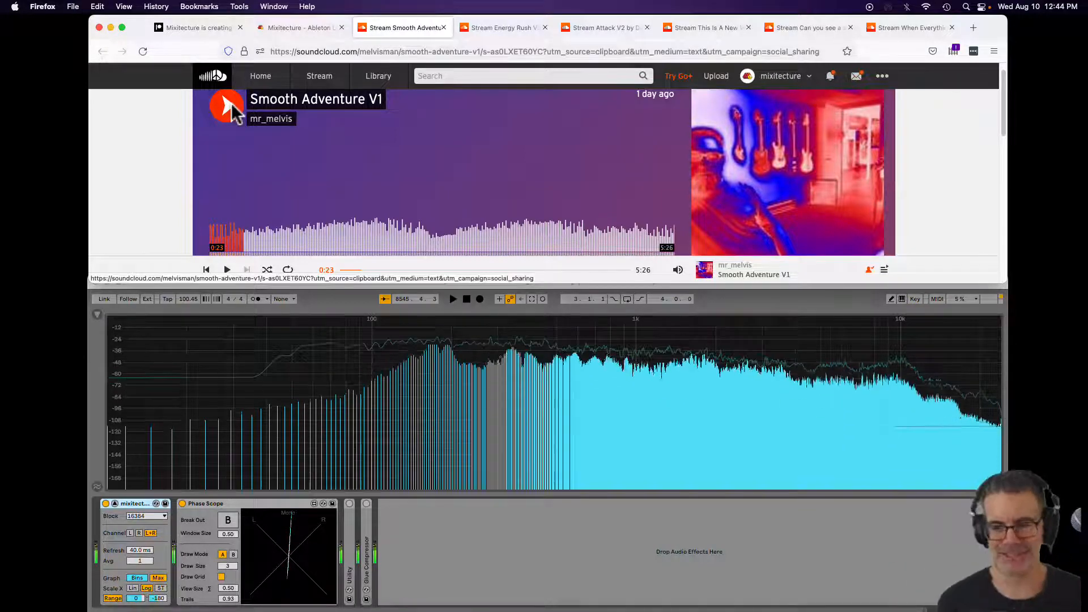
click(291, 242)
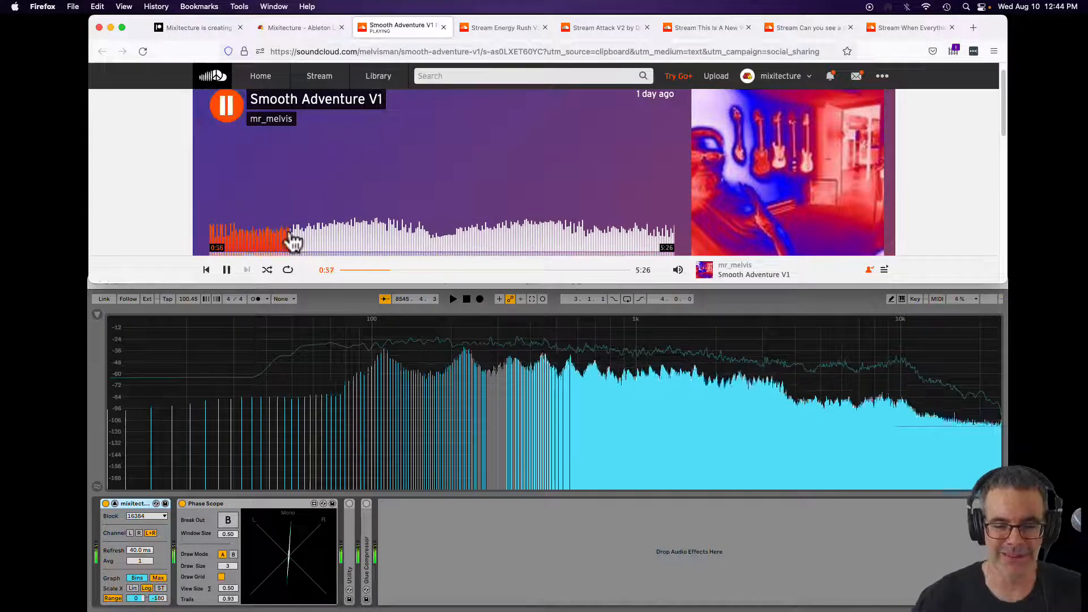
click(238, 110)
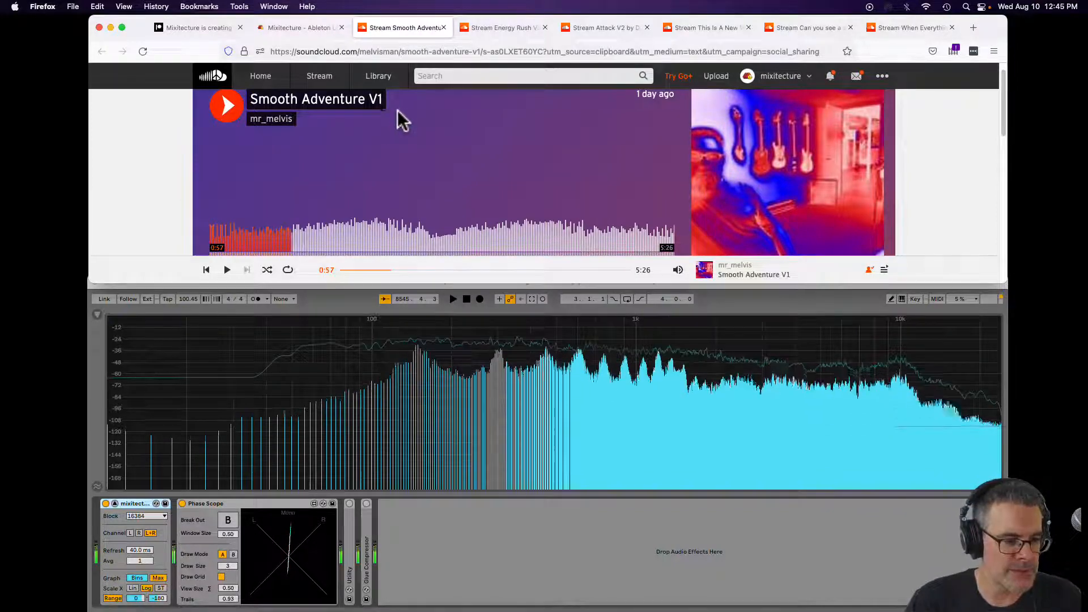
click(444, 27)
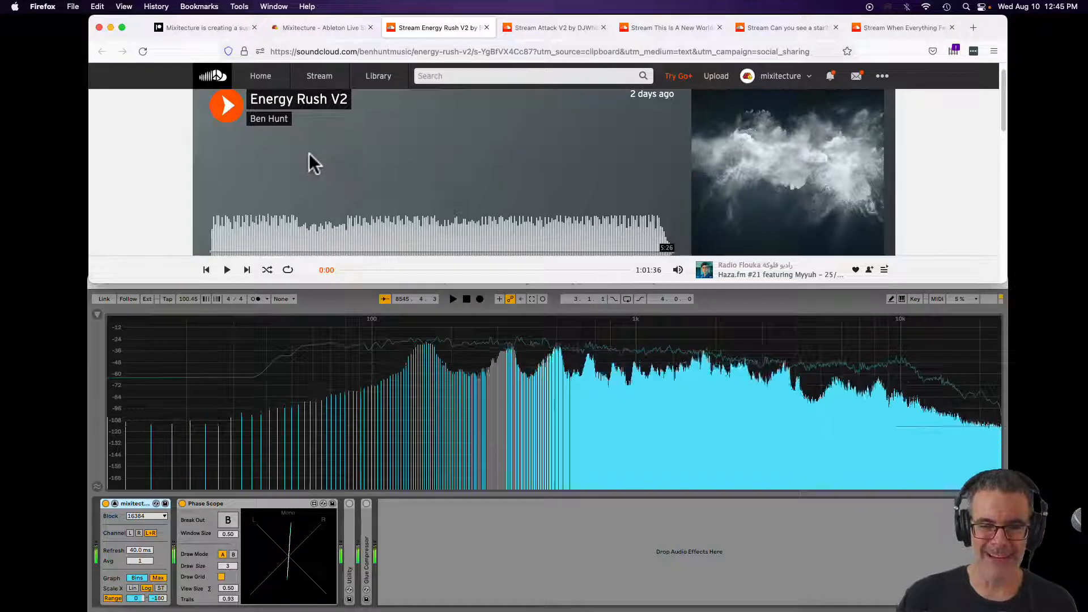
Play Energy Rush V2, examine its mids around 600 Hz in the spectrum, and turn on tempo following in Live
click(226, 105)
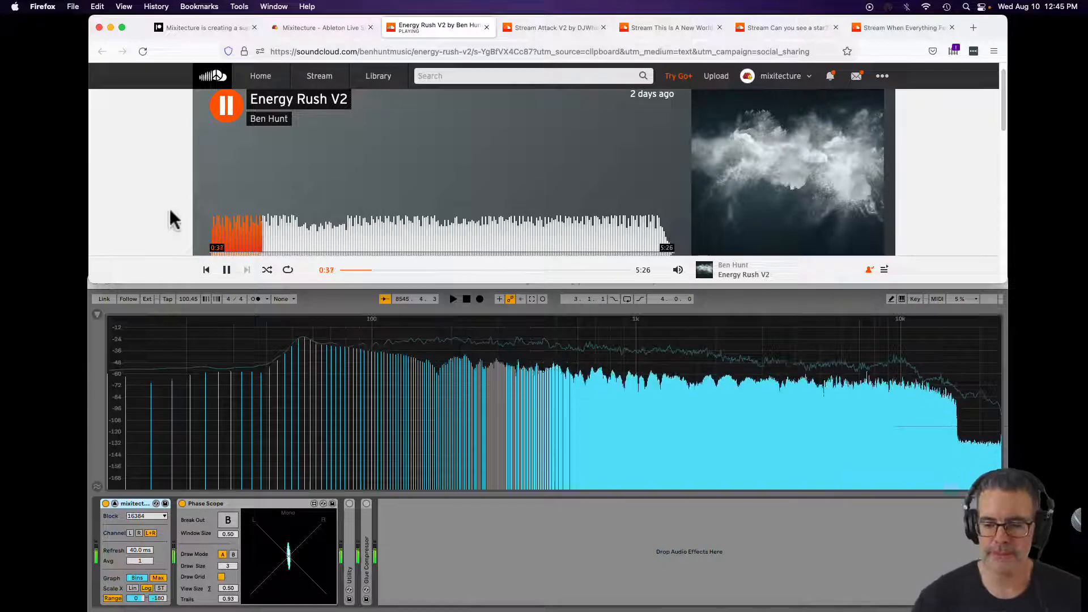
click(539, 371)
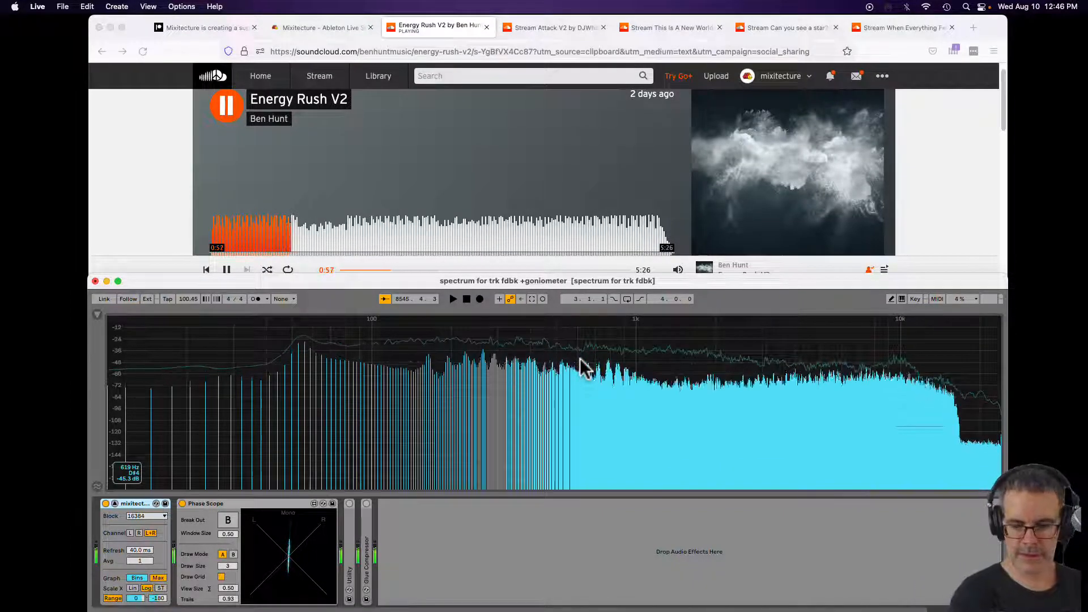
click(134, 299)
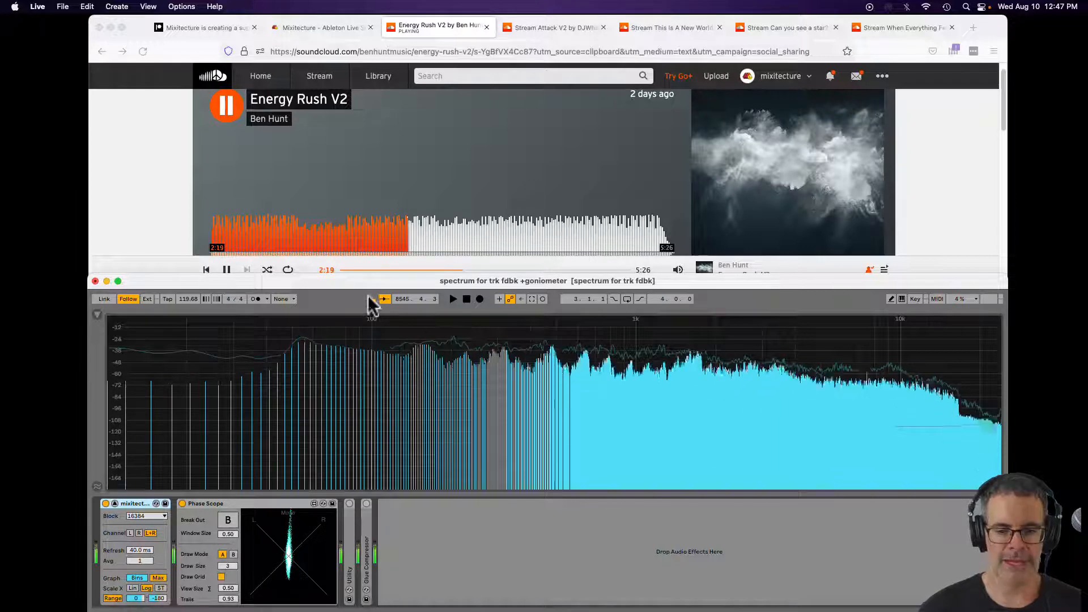
Replay Energy Rush V2 from about 1:25, from about 0:37 and from about 1:45 to compare its sections
click(332, 232)
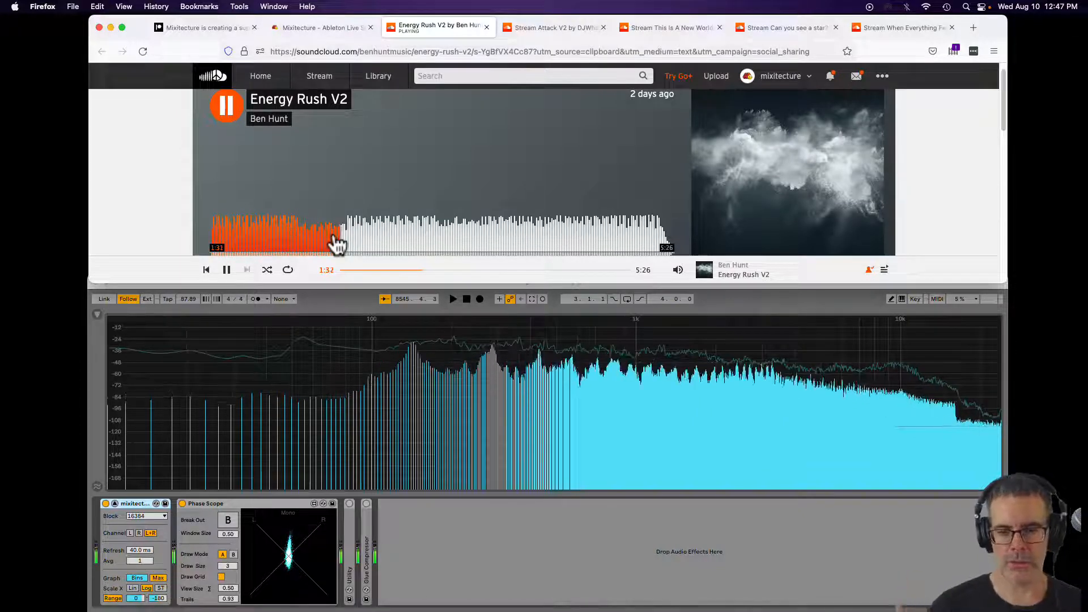
click(264, 235)
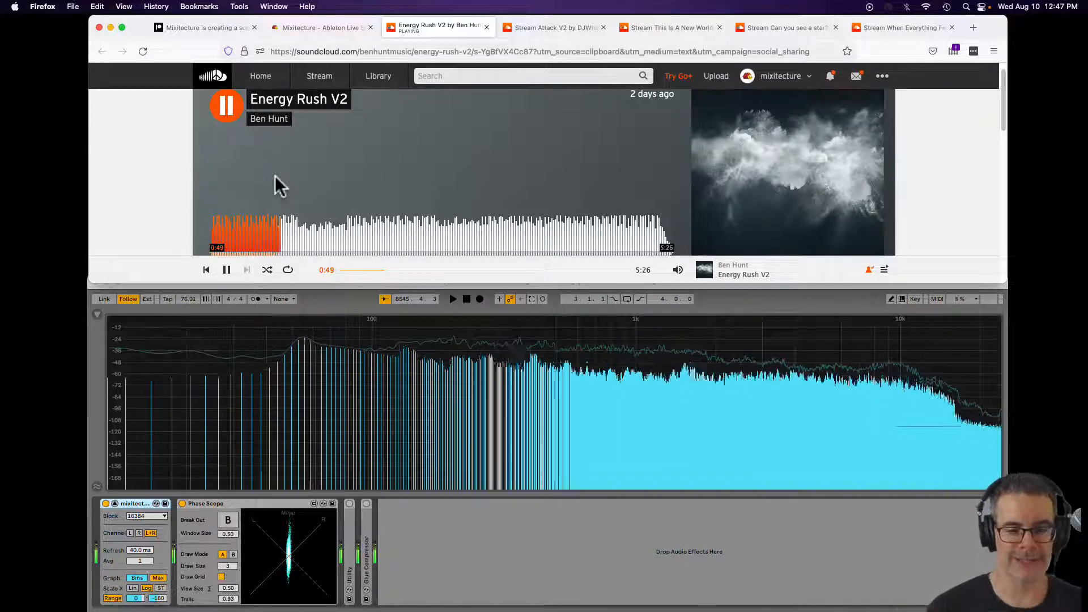
click(361, 244)
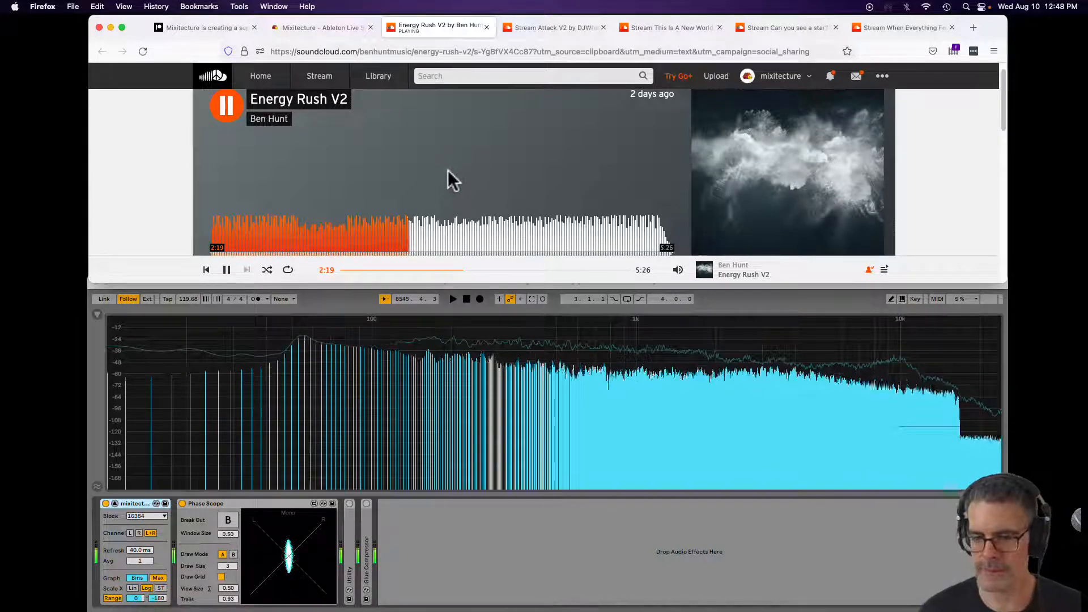
Examine Energy Rush V2's spectrum between about 150 and 315 Hz, and replay the track from about 4:10
click(517, 344)
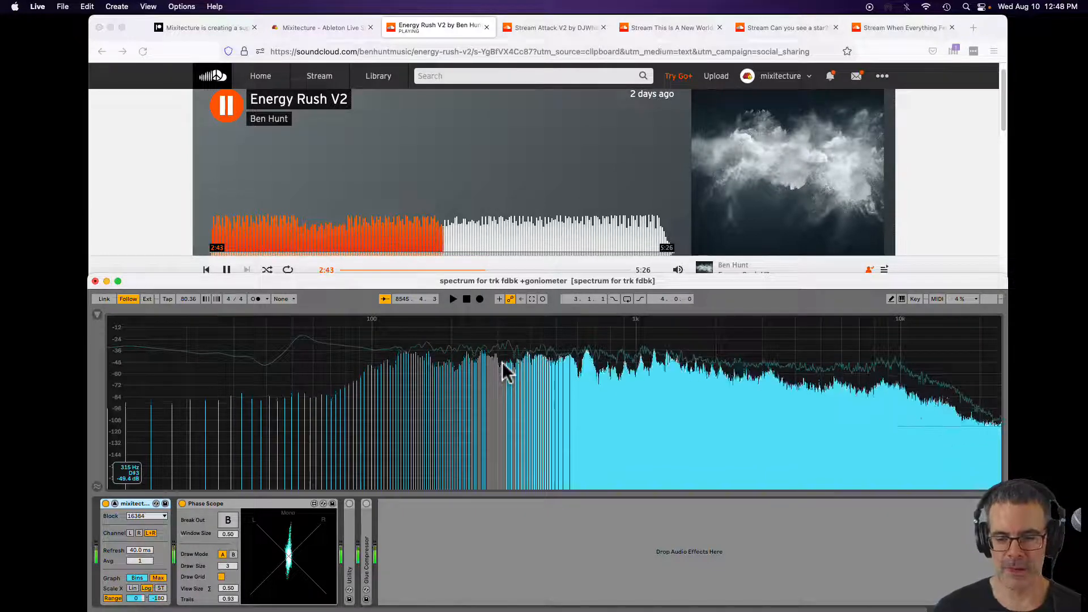
click(416, 363)
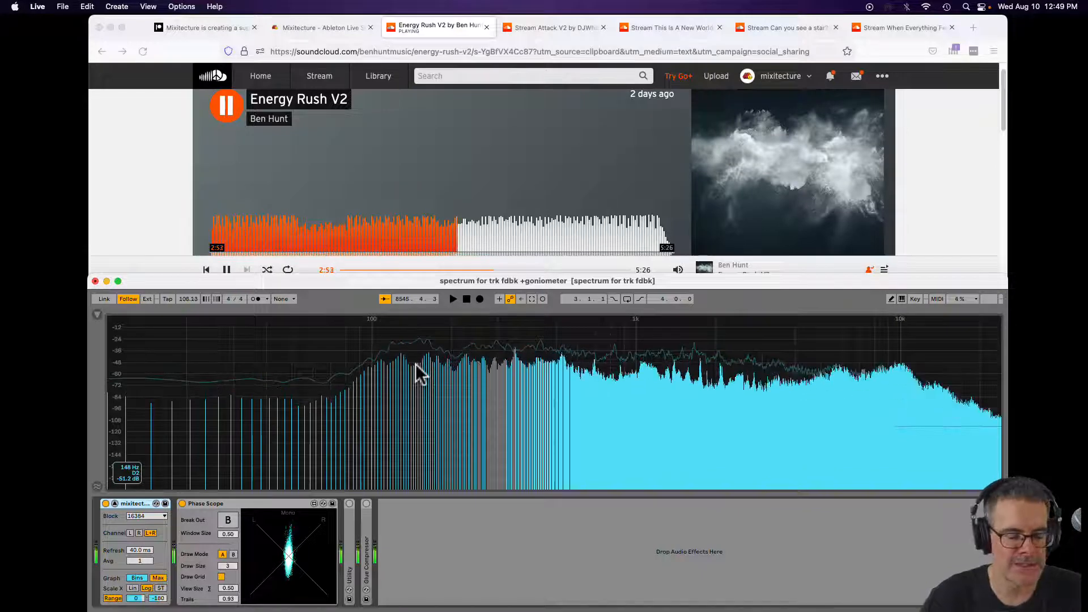
click(420, 374)
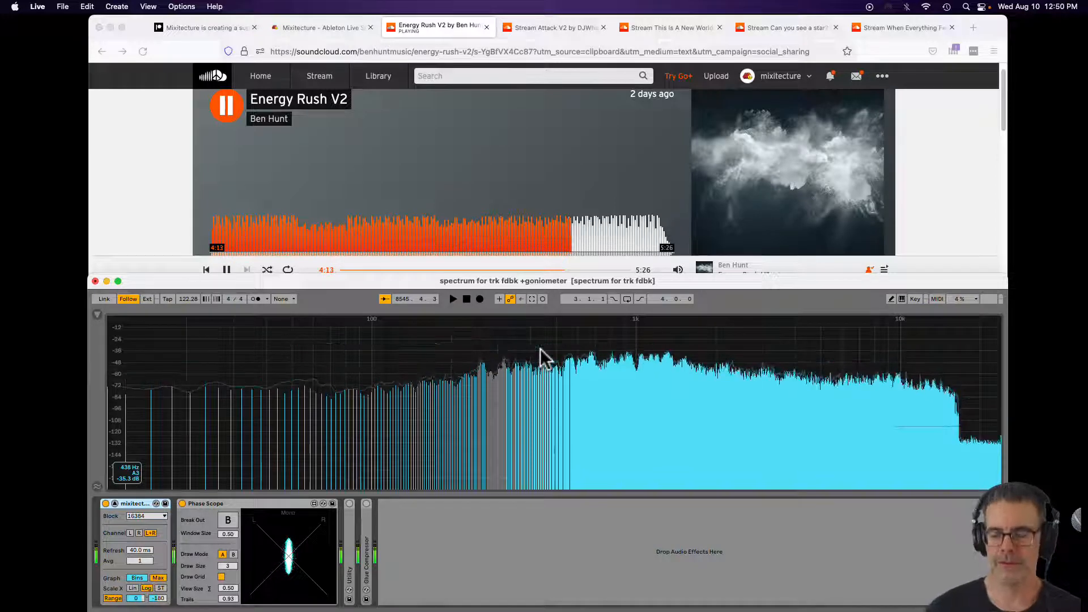
click(567, 239)
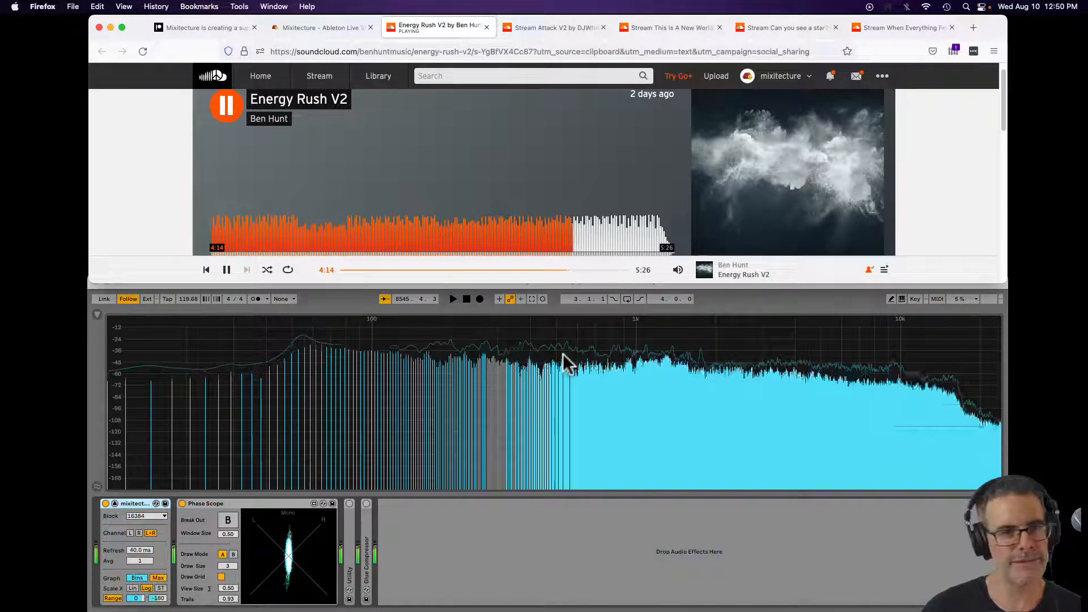
Reopen Live after its crash and load the recent set spectrum for trk fdbk +goniometer.als
key(alt+super+h)
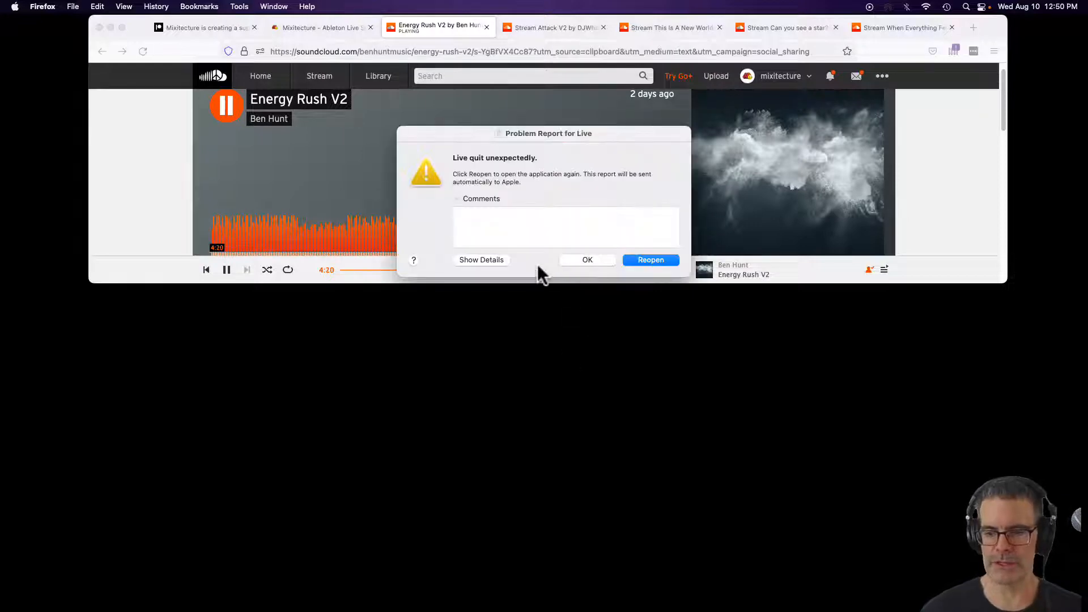
click(638, 259)
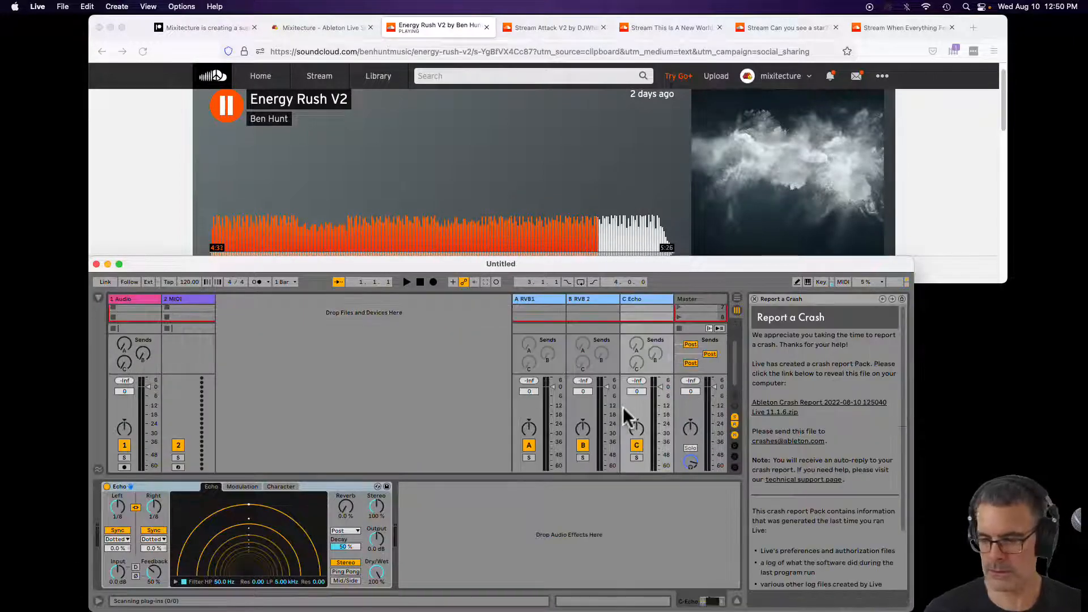
click(63, 6)
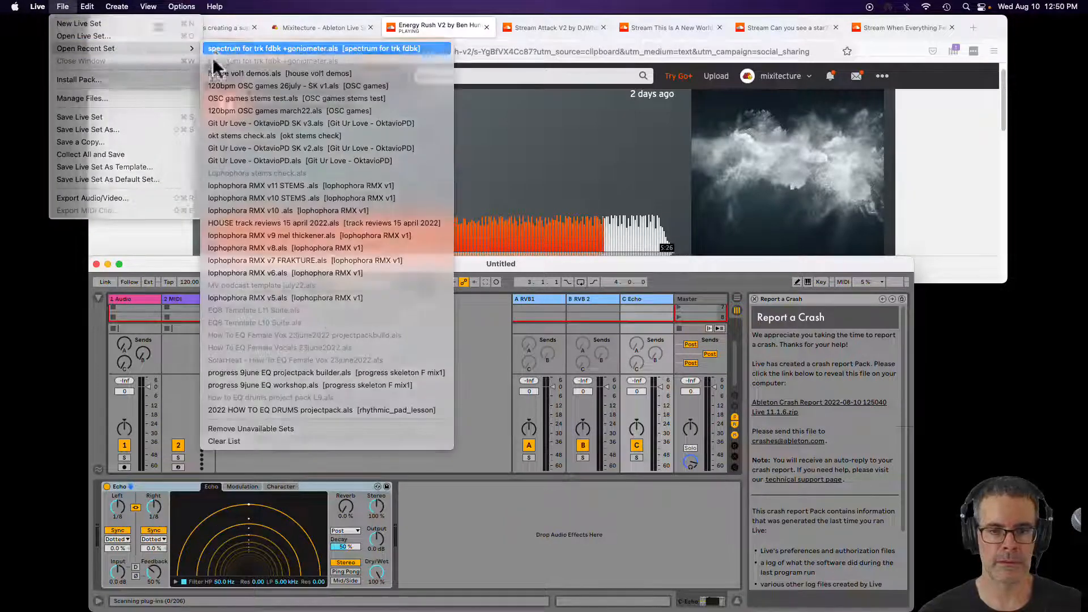
click(212, 57)
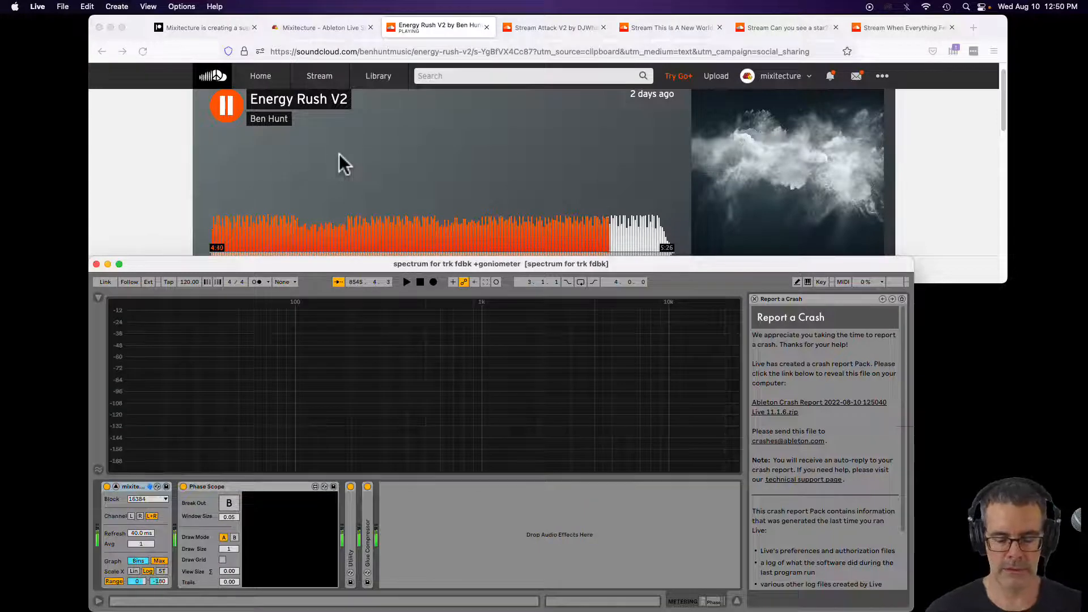
Close the crash report in Live and widen its window to match the browser's width
click(755, 299)
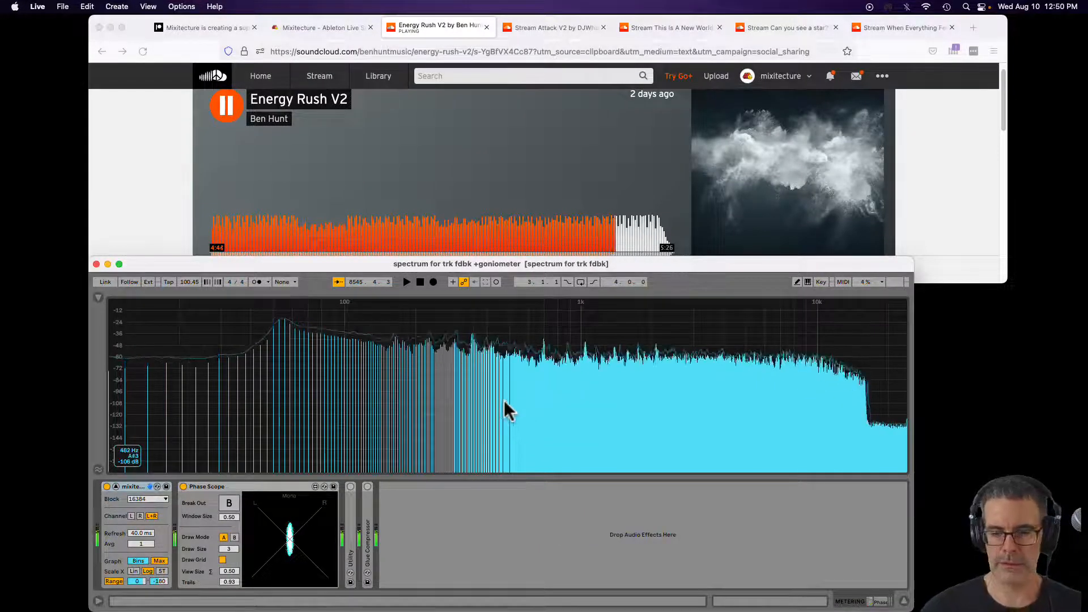
drag(907, 486, 1009, 486)
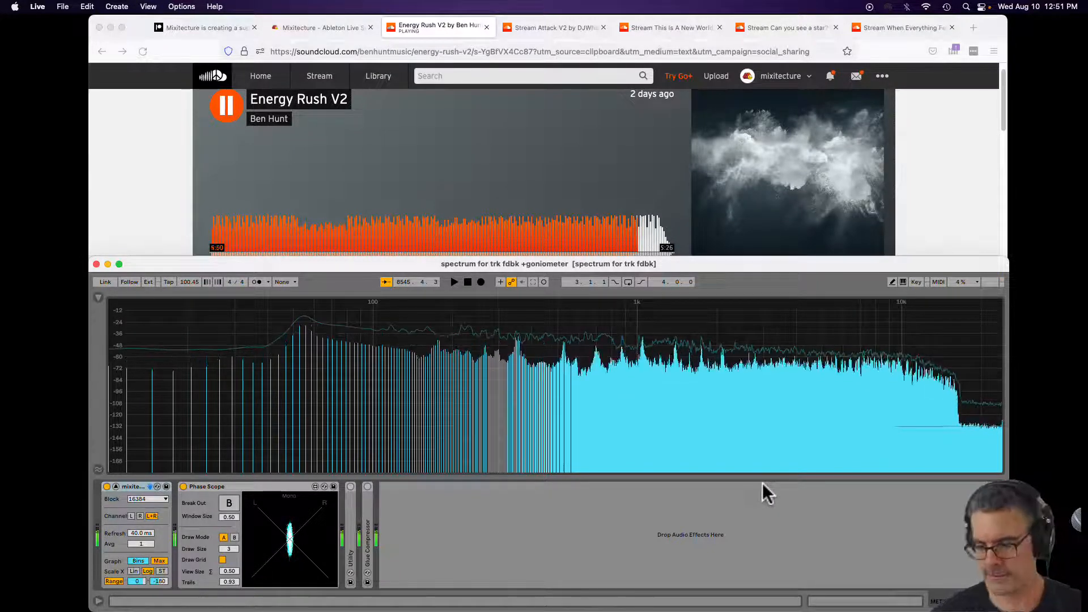
Replay the ending of Energy Rush V2 repeatedly from about 5:10, examining the highs between about 5 and 11 kHz in the spectrum
mouse_move(627, 436)
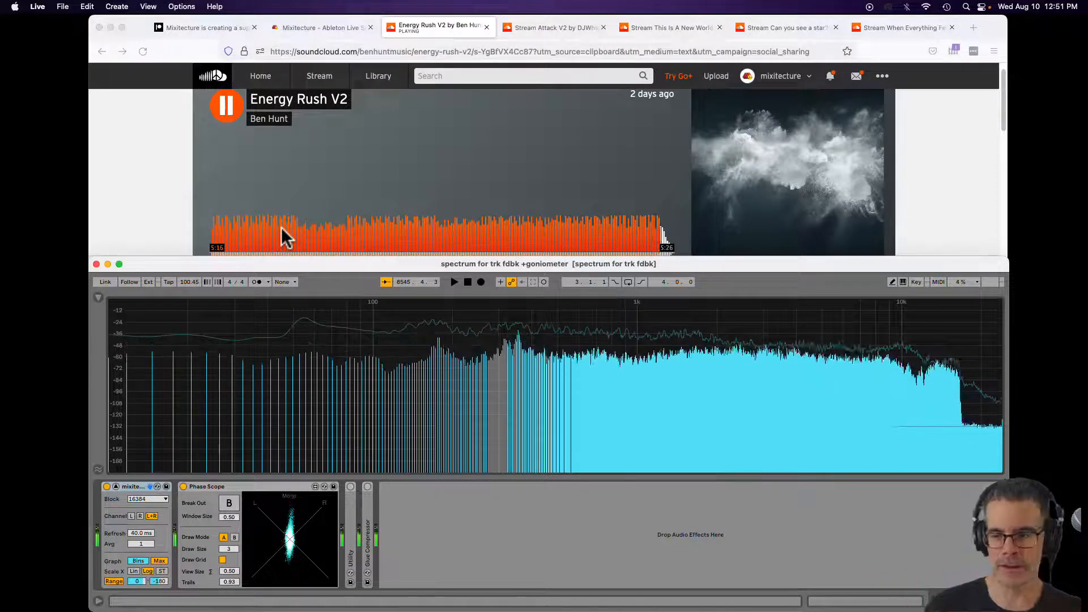
click(651, 233)
click(854, 372)
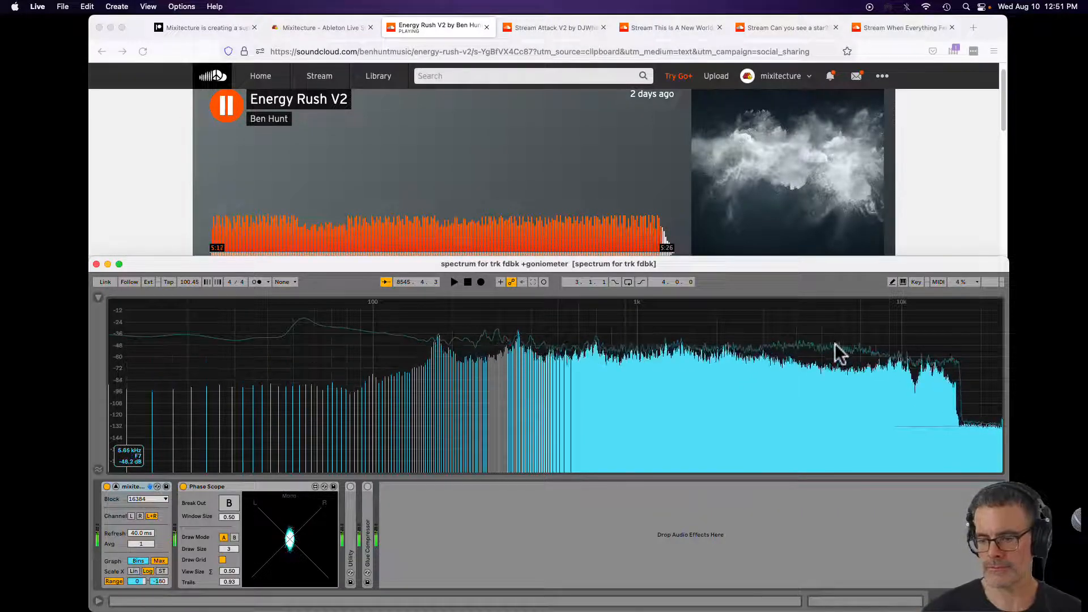
click(656, 231)
click(870, 357)
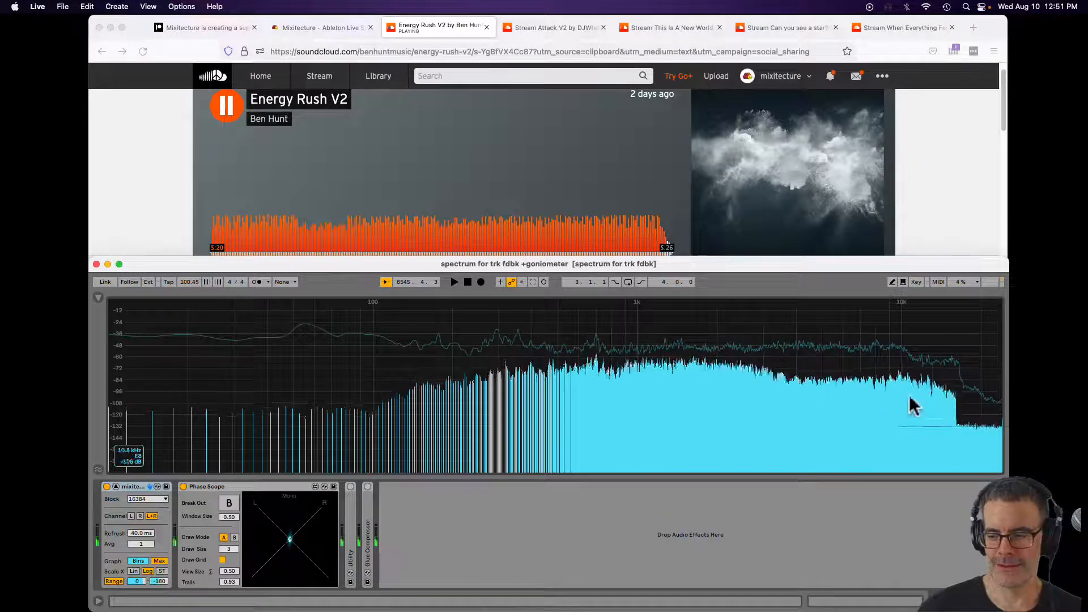
click(655, 225)
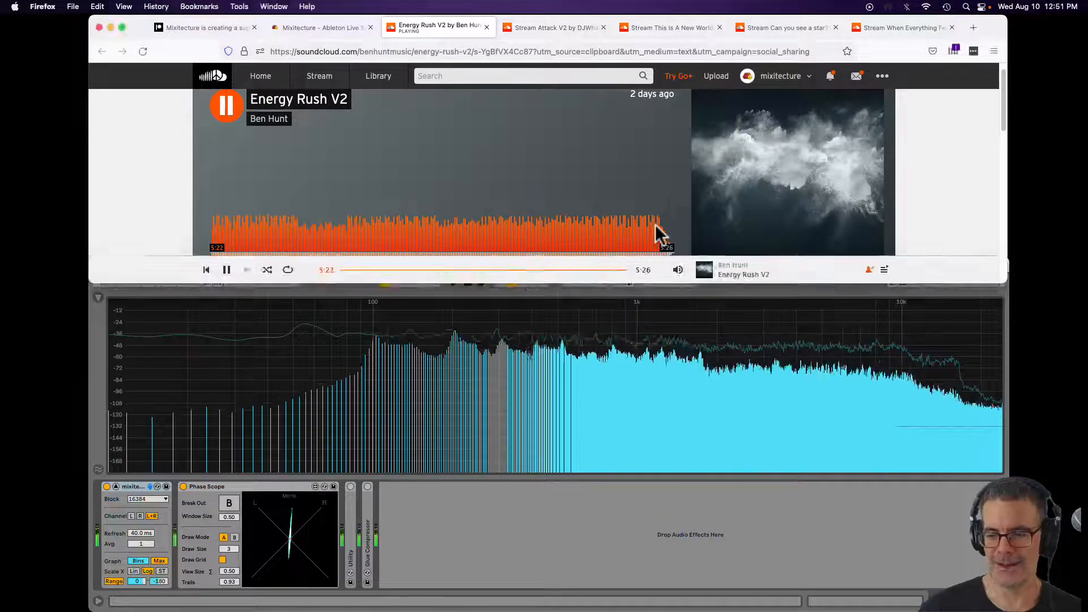
Replay Energy Rush V2 from about 0:45 and from its beginning, resetting the spectrum's peak curve to compare the passages
click(918, 378)
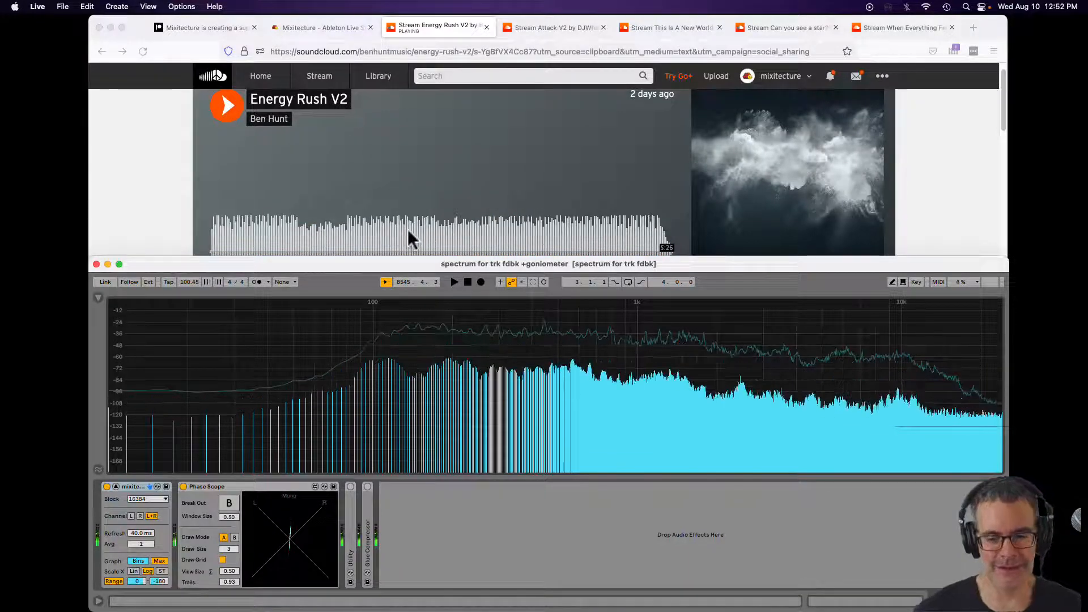
click(274, 221)
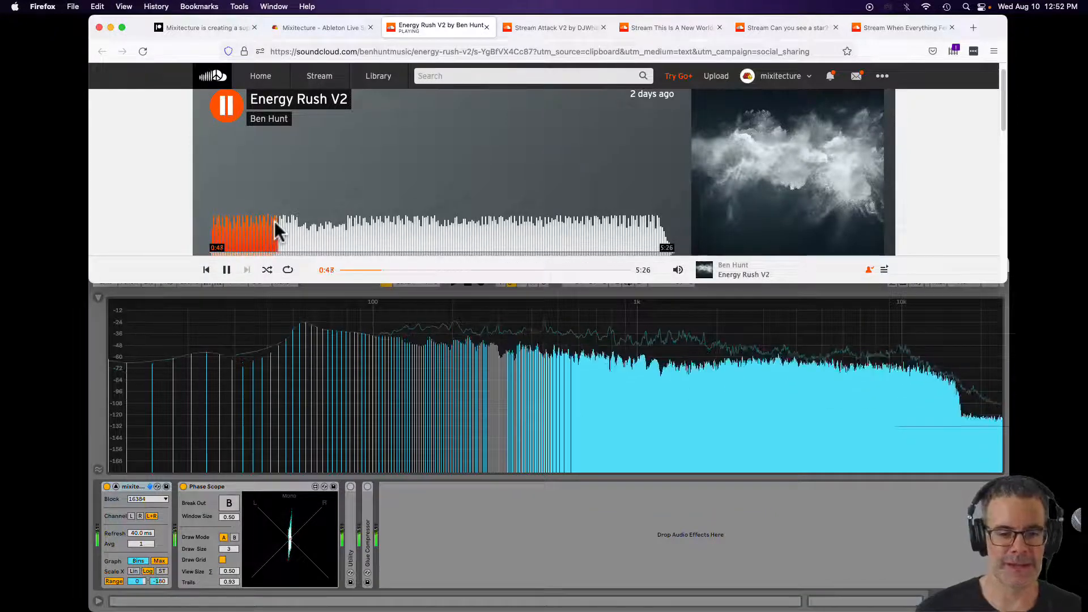
click(206, 270)
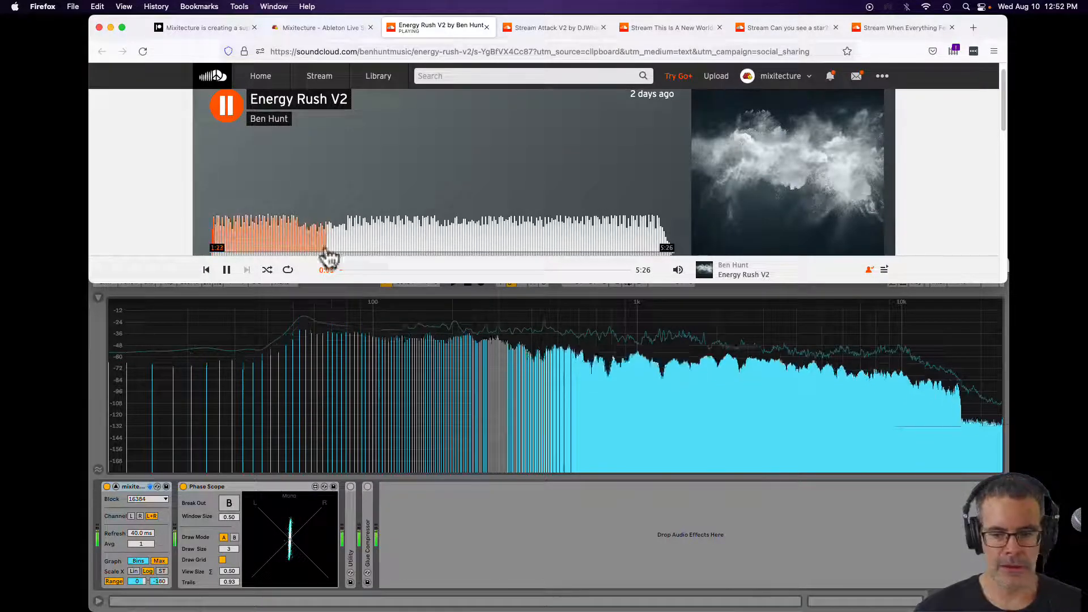
click(467, 337)
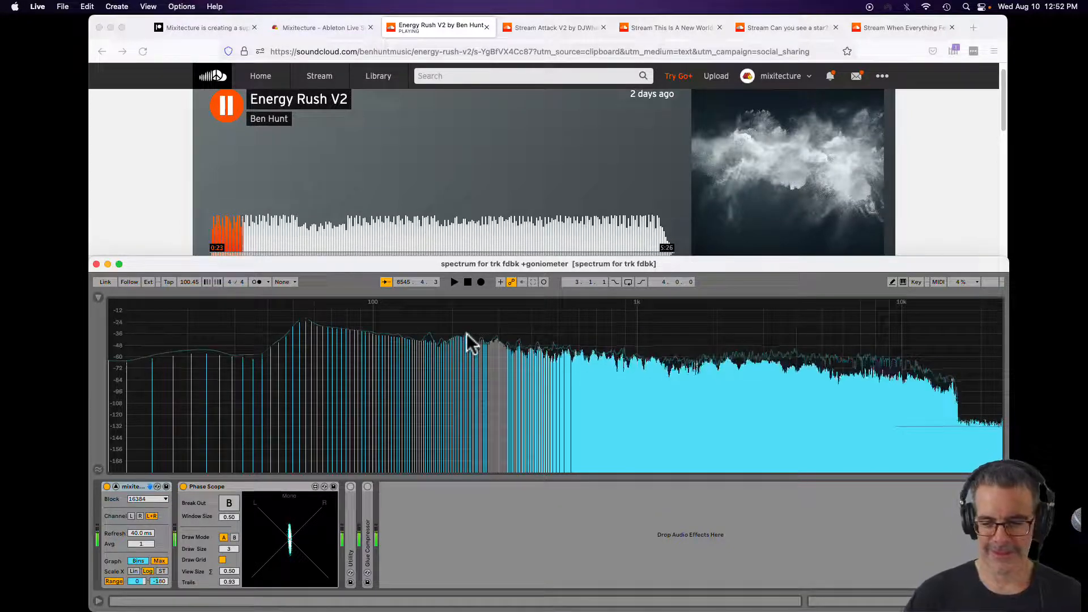
click(219, 230)
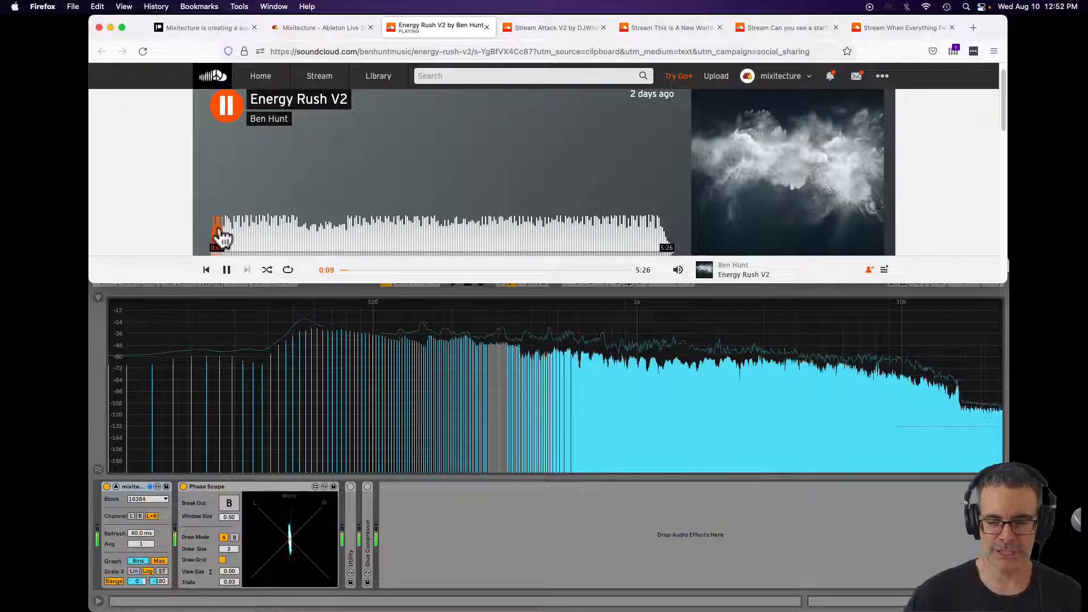
Pause Energy Rush V2 and close its tab, and play Attack V2 from the beginning
click(225, 271)
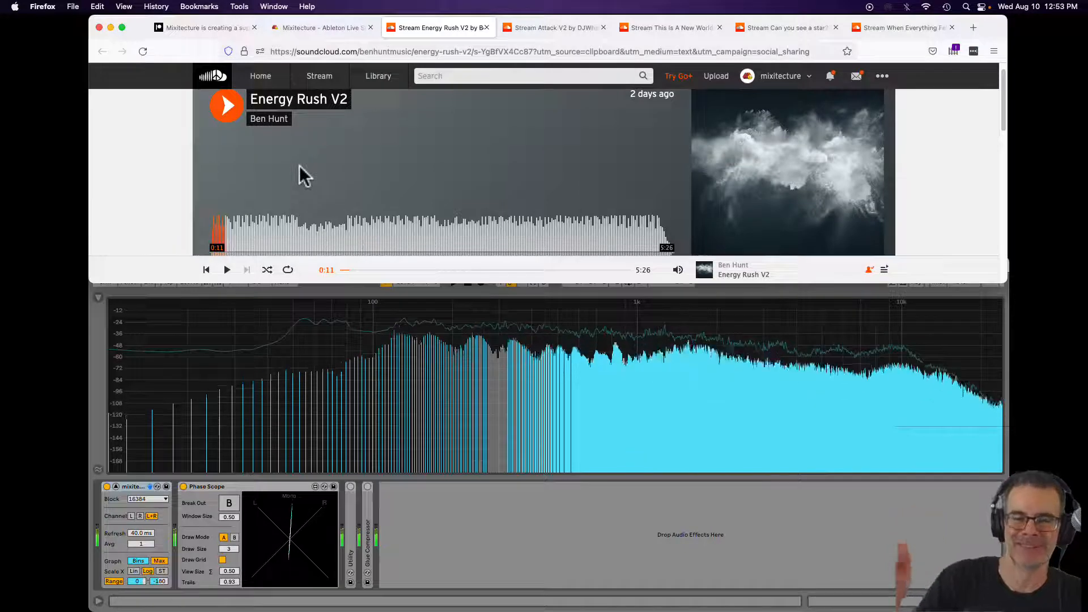
click(482, 26)
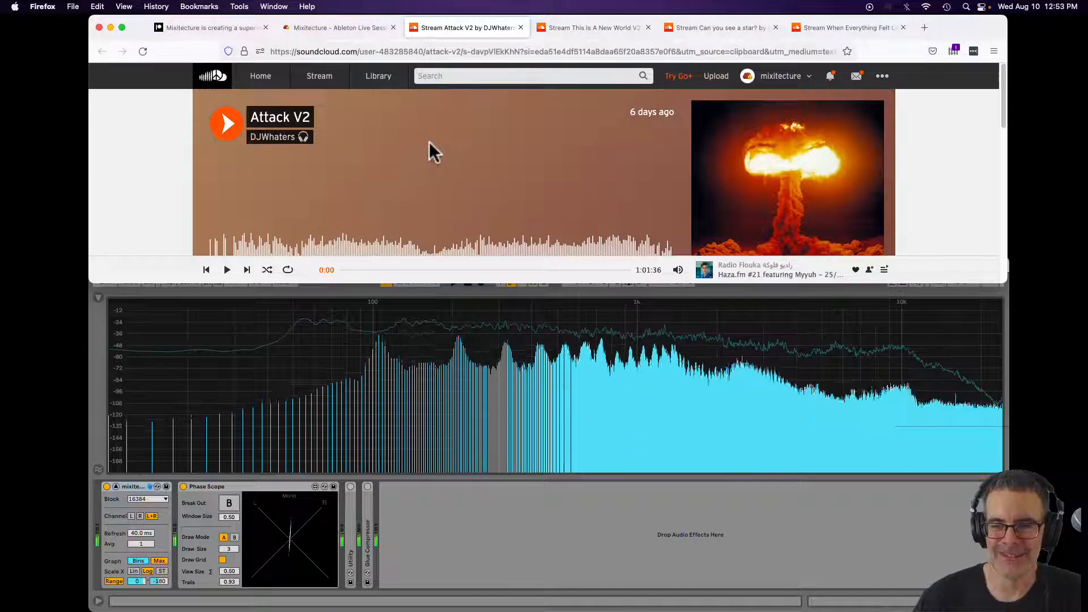
scroll(423, 139, down, 1)
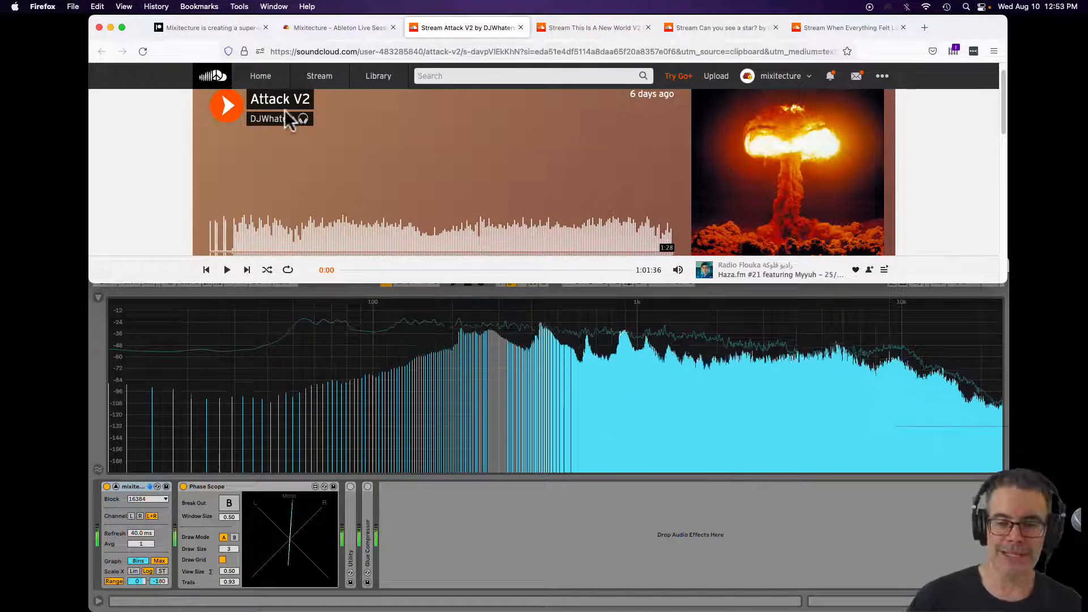
click(229, 108)
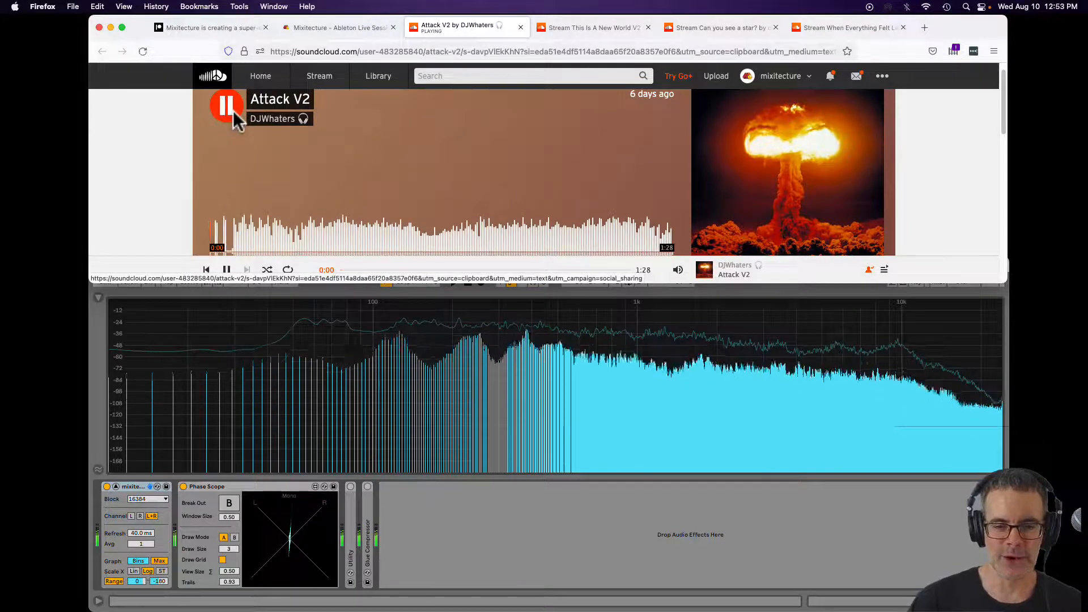
Examine Attack V2's spectrum around 430 Hz with a fresh peak curve, and replay the track from about 0:08 and 0:22
click(363, 340)
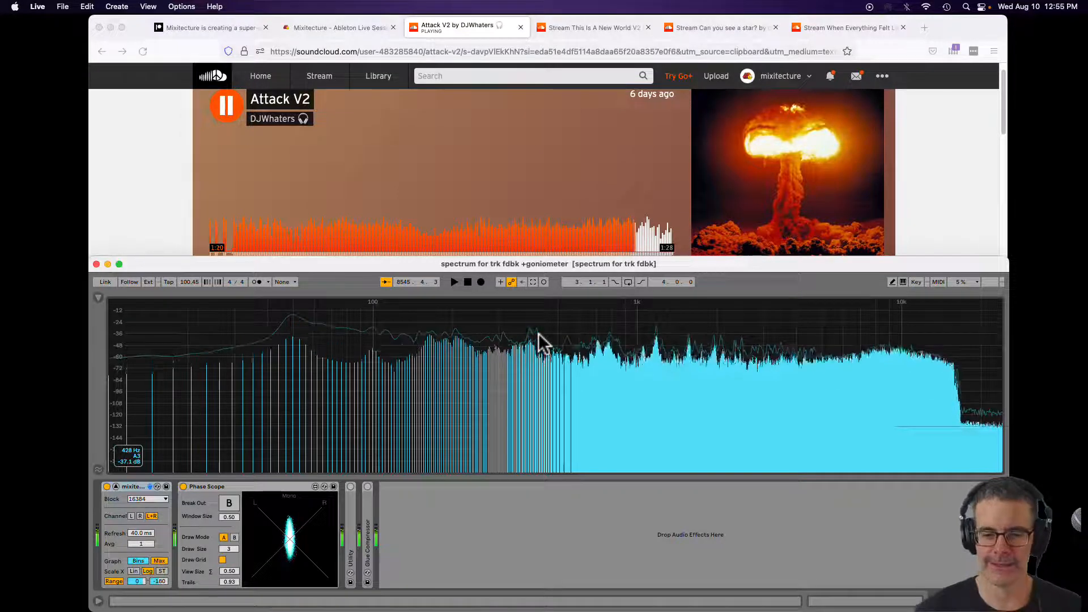
click(156, 244)
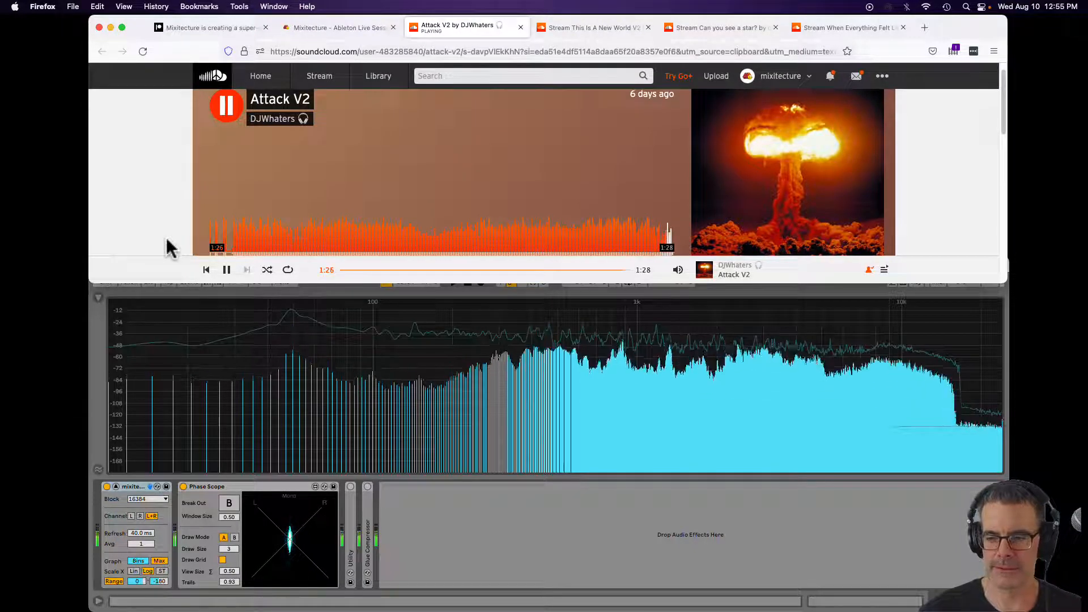
click(253, 239)
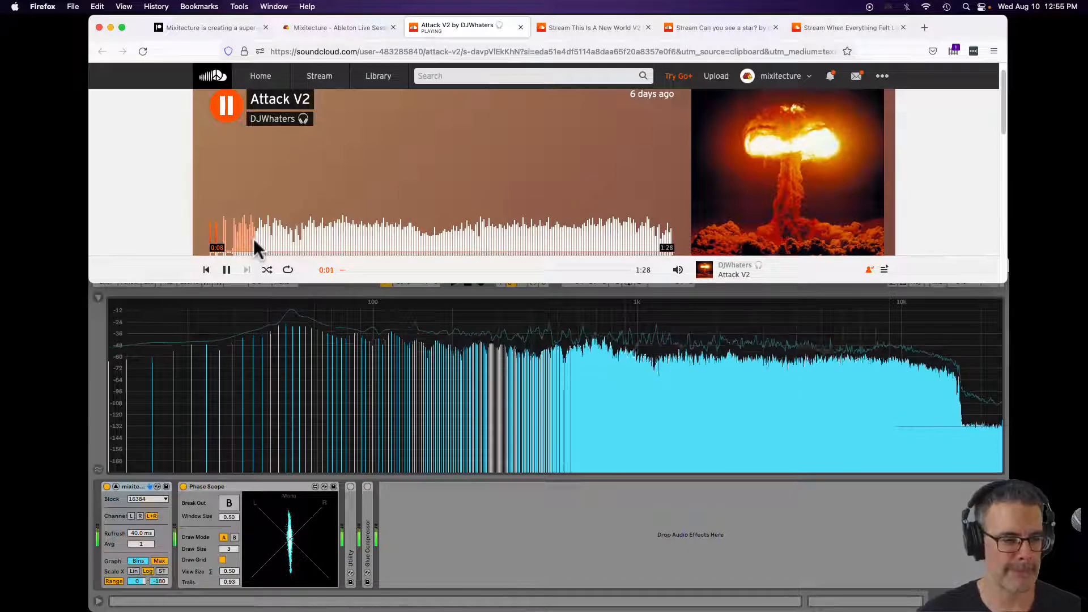
click(328, 236)
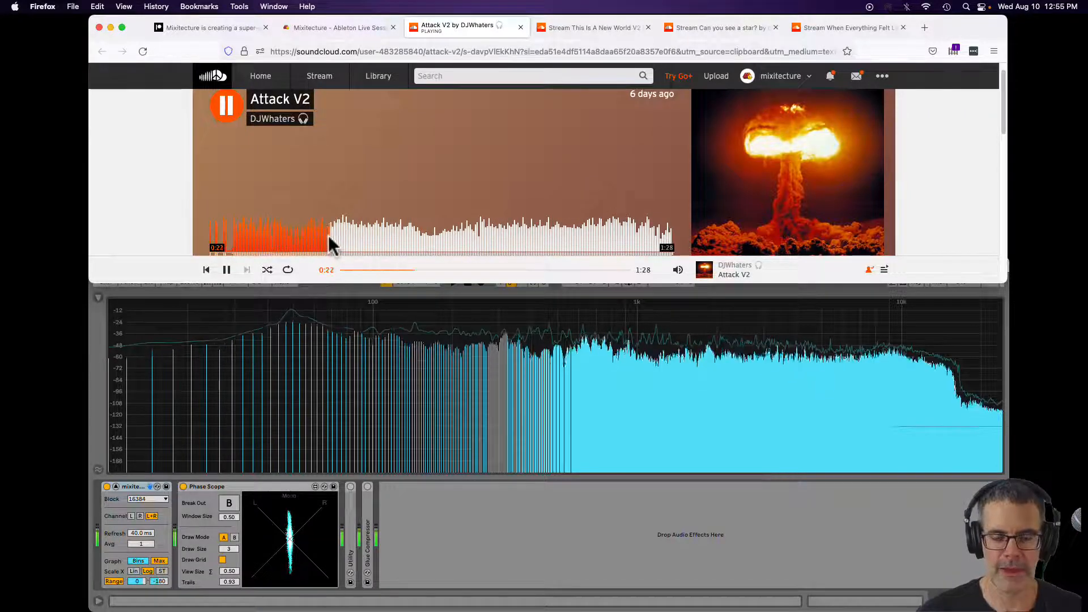
click(414, 333)
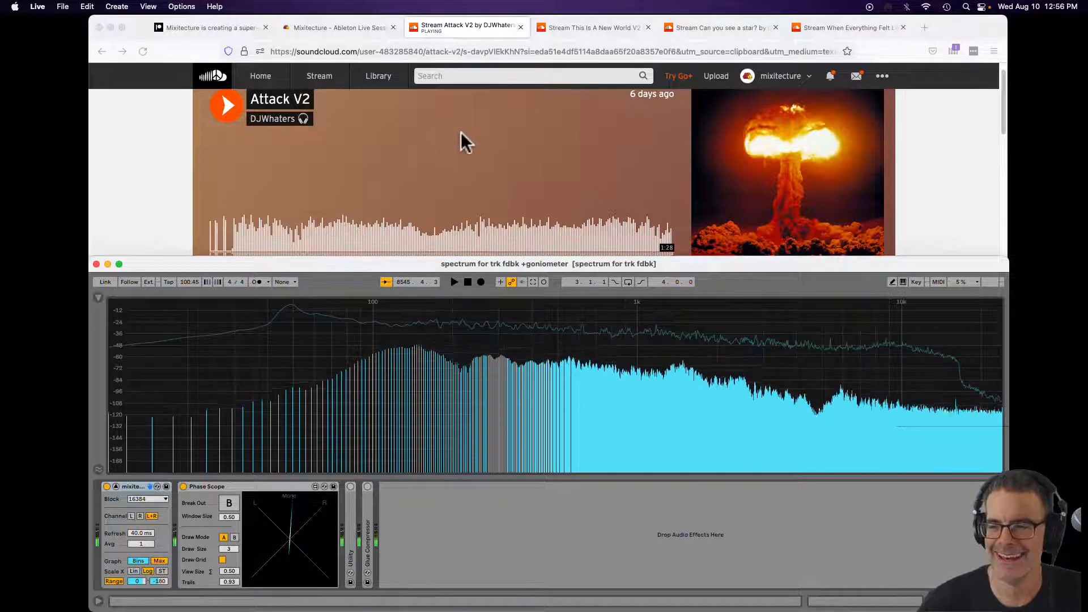
Close Attack V2's tab and play This Is A New World V2 from the beginning
click(519, 26)
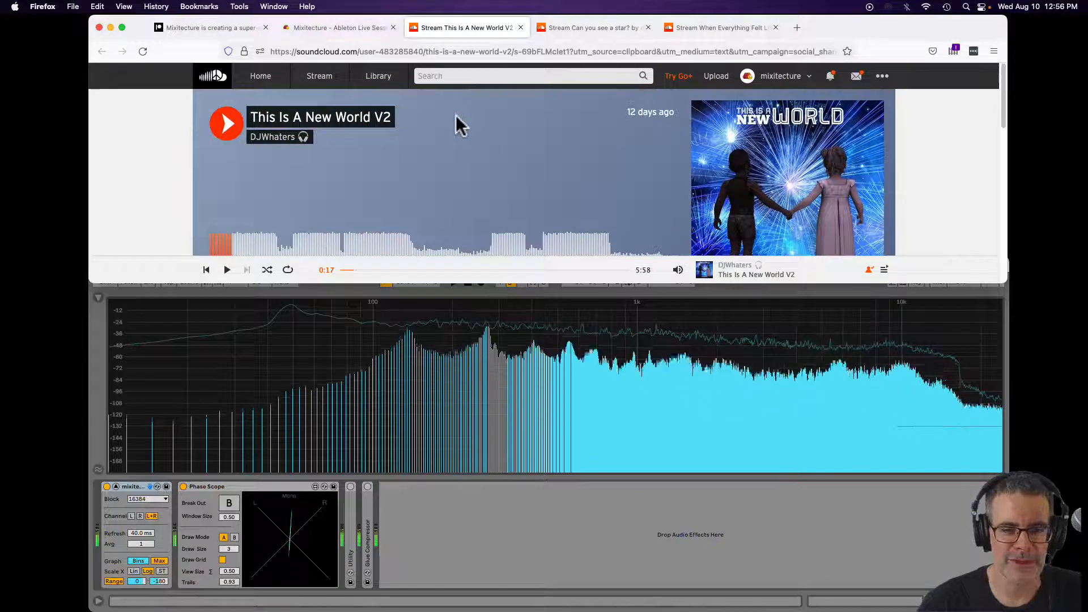
scroll(455, 115, down, 2)
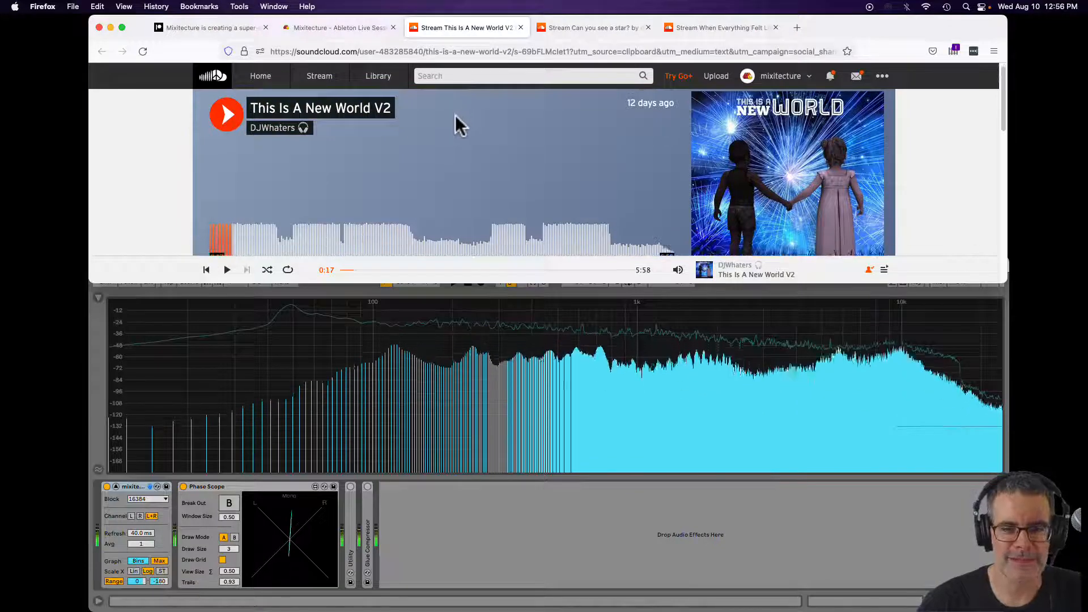
click(207, 269)
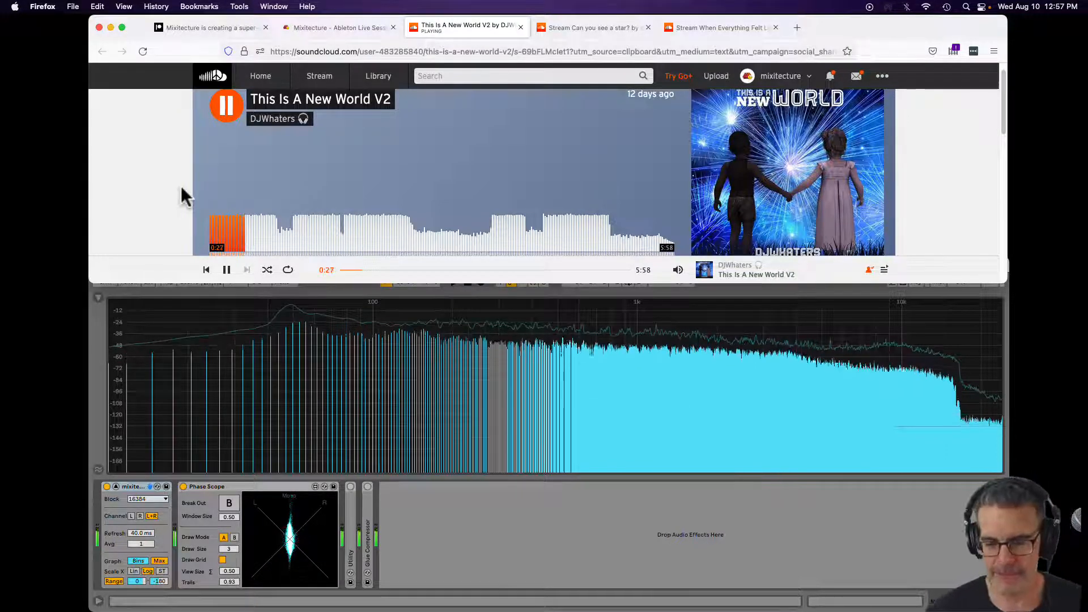
Examine This Is A New World V2's spectrum between about 155 and 610 Hz with fresh peak curves, replaying the track from about 3:40
click(421, 325)
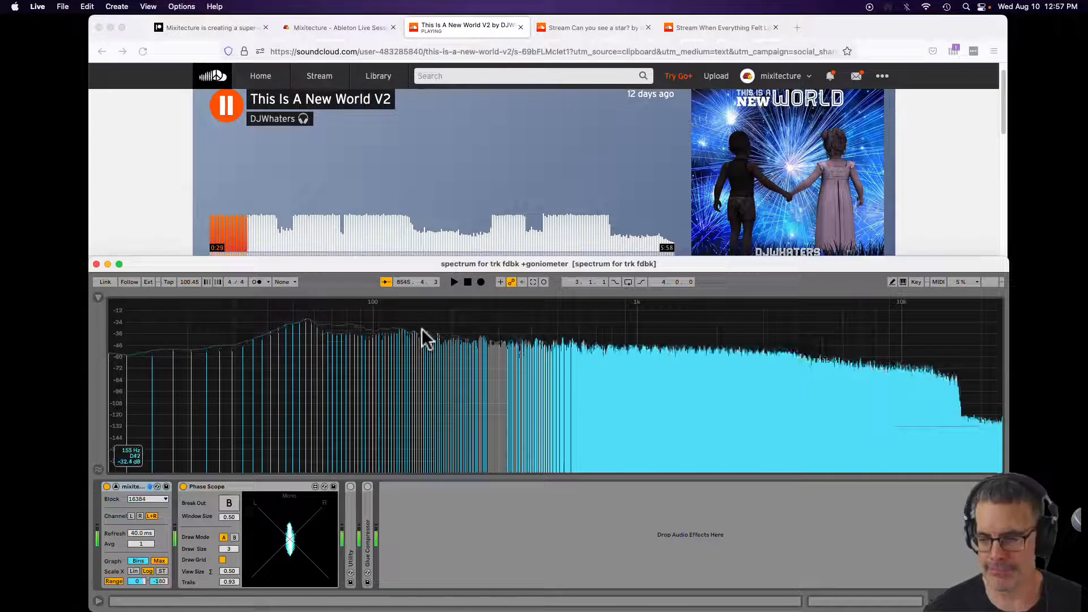
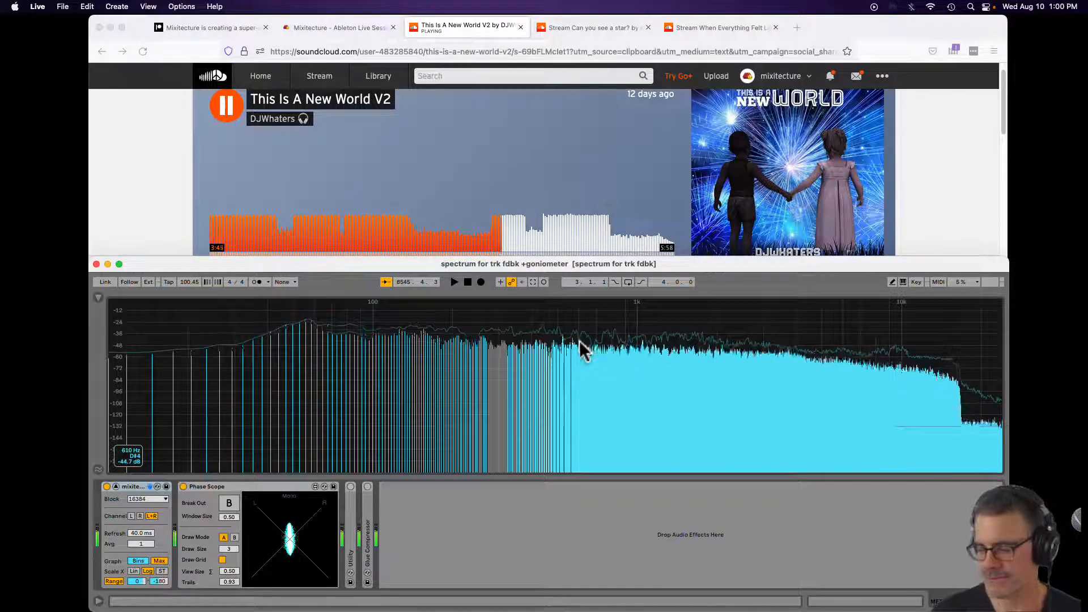
click(584, 351)
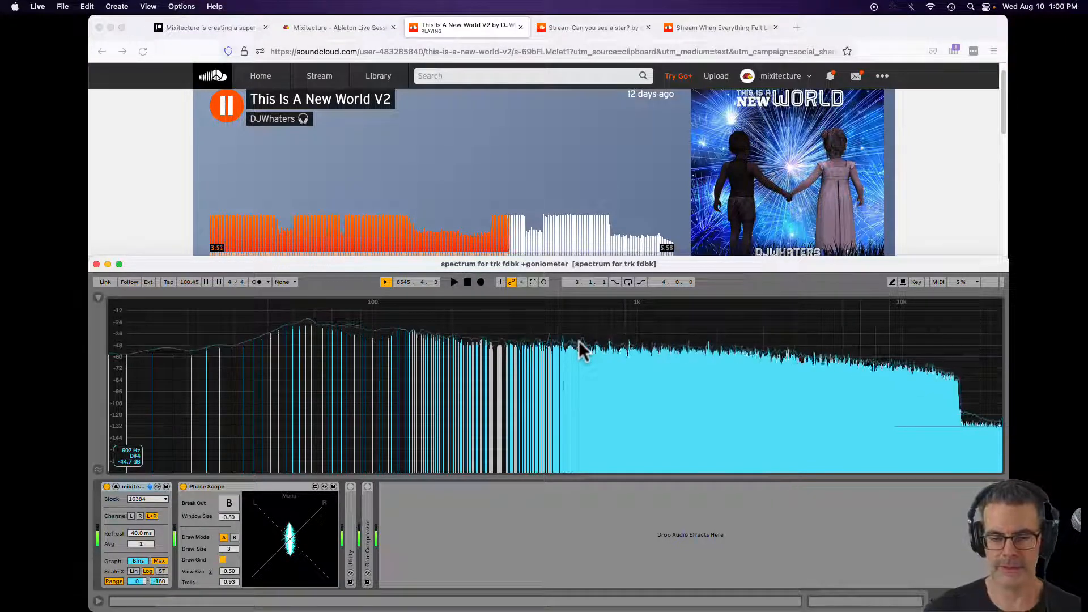
click(498, 222)
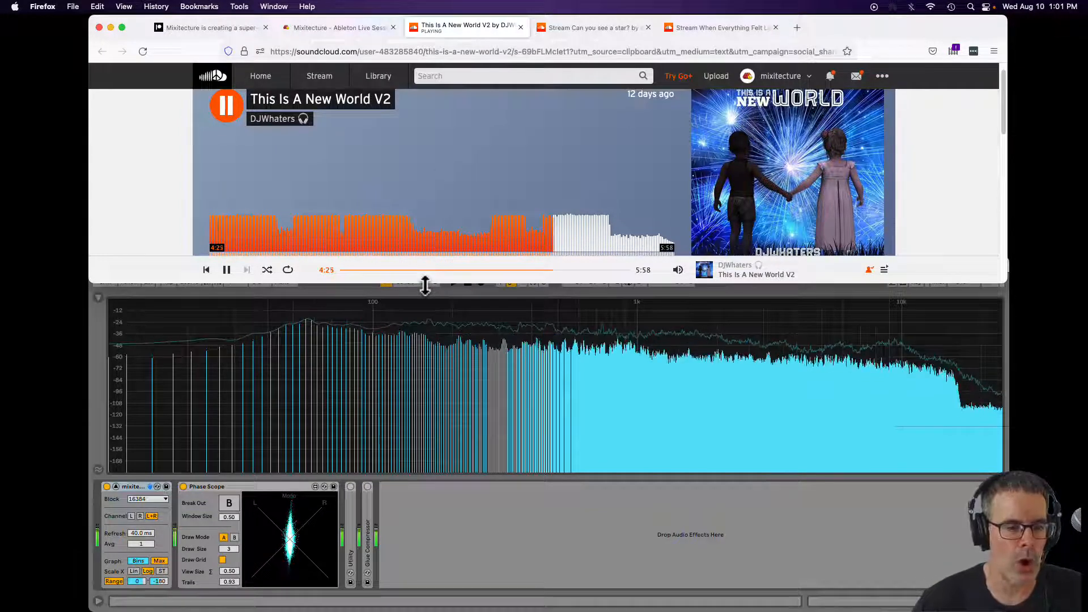
click(457, 331)
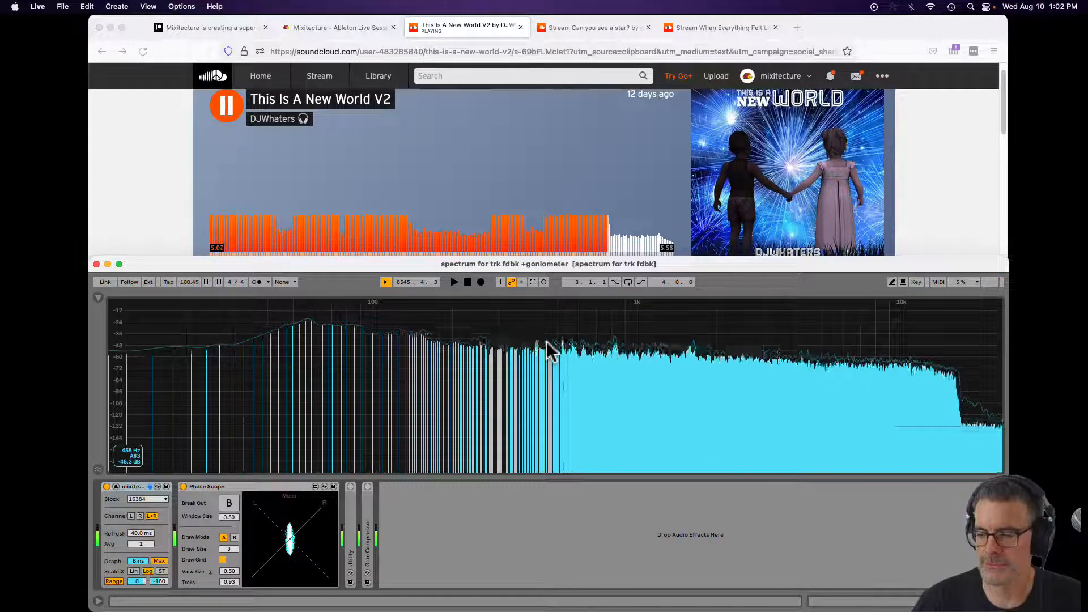
click(548, 344)
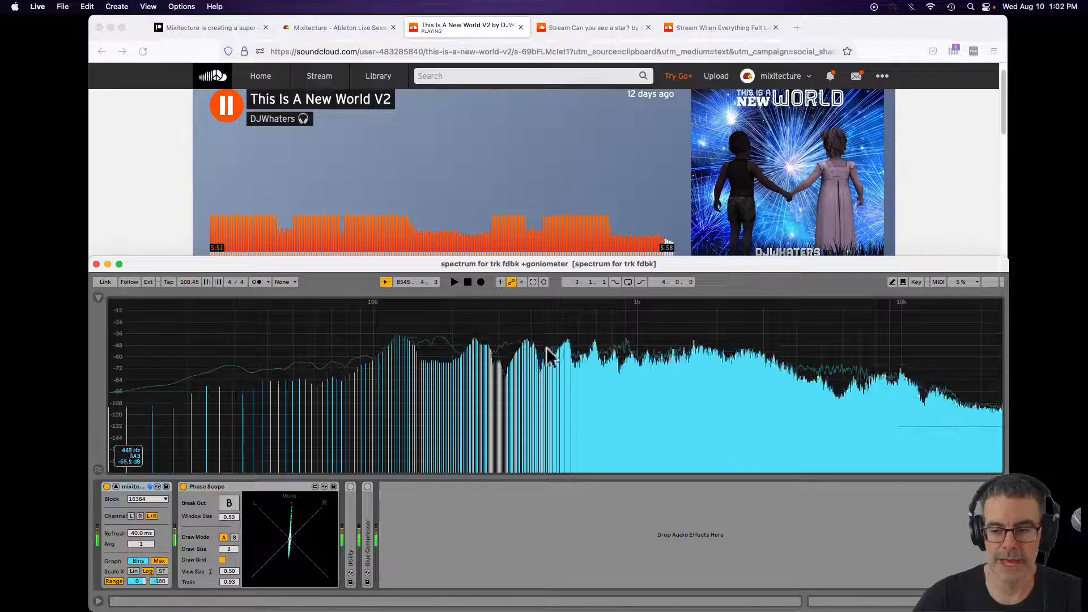
Replay This Is A New World V2 from about 5:03 and from about 1:46, comparing the two passages in the spectrum
click(603, 237)
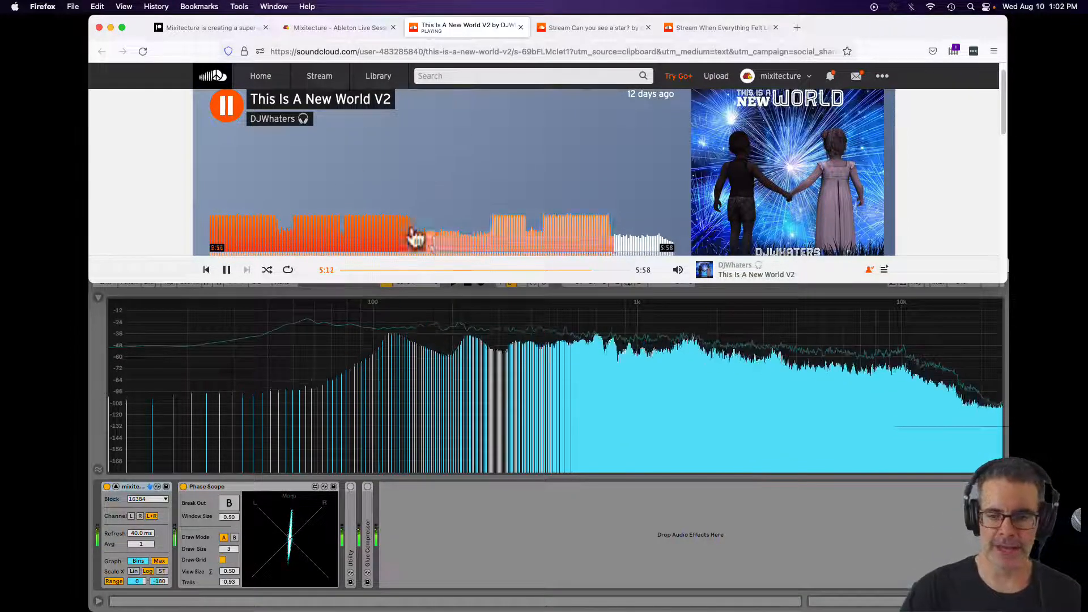
click(349, 220)
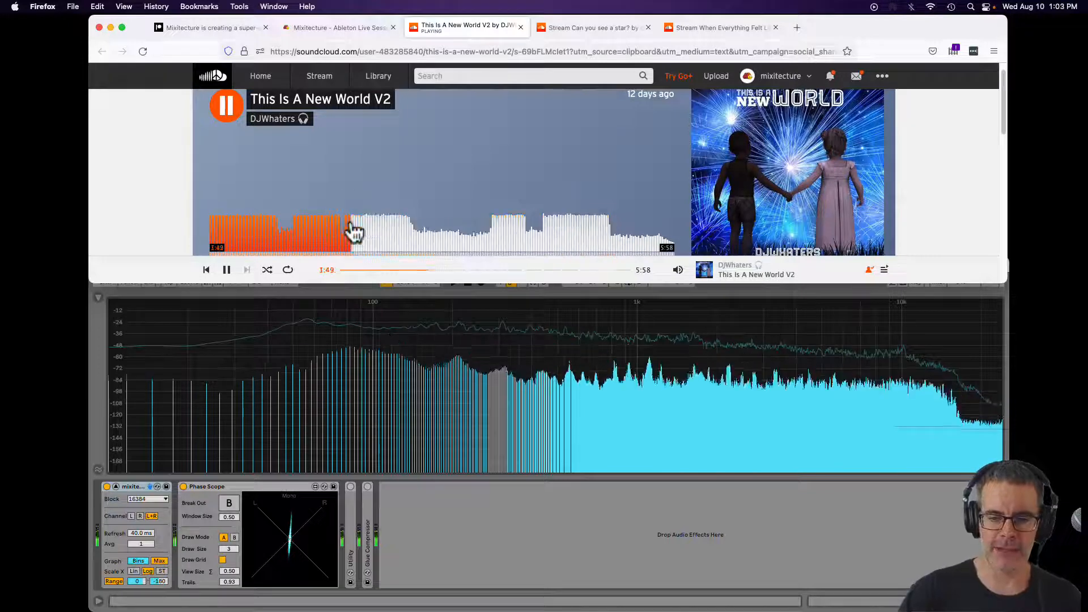
click(401, 315)
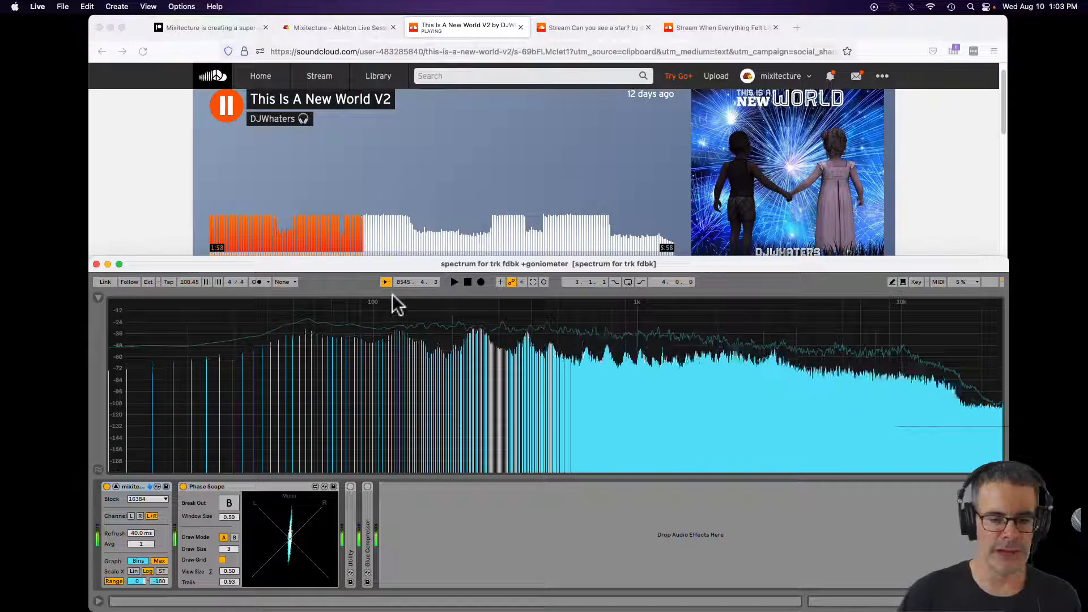
Pause This Is A New World V2 and close its tab, and play Can you see a star? from the beginning
click(223, 111)
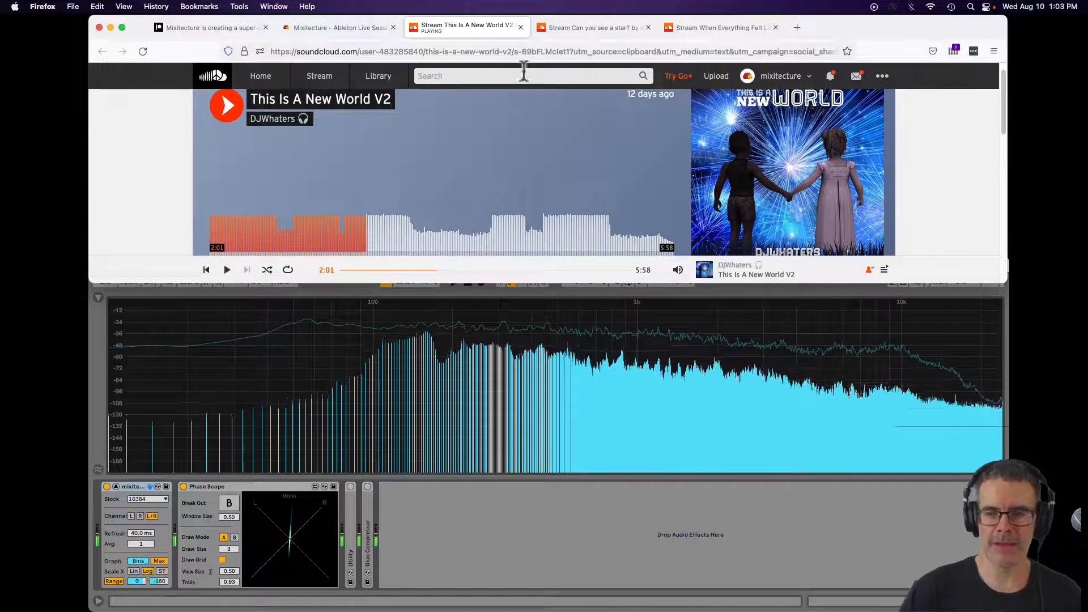
click(519, 27)
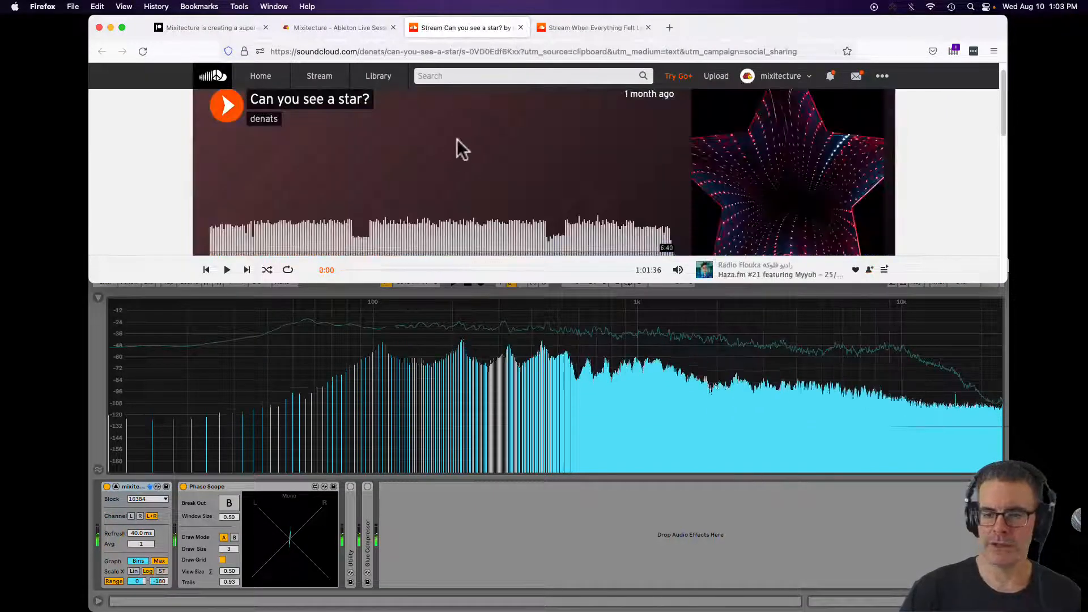
click(564, 28)
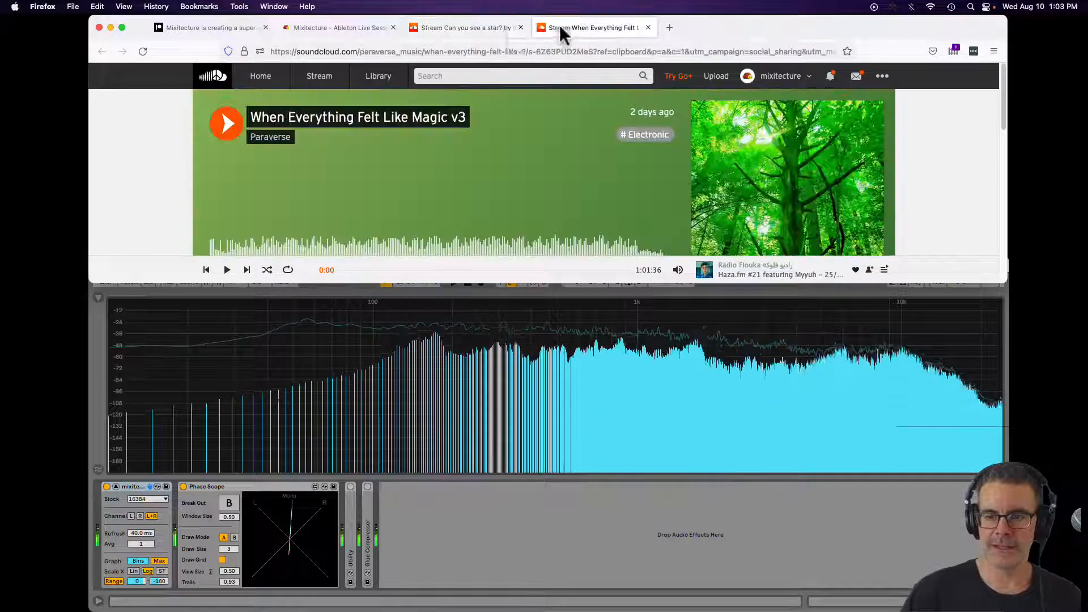
click(463, 33)
click(228, 113)
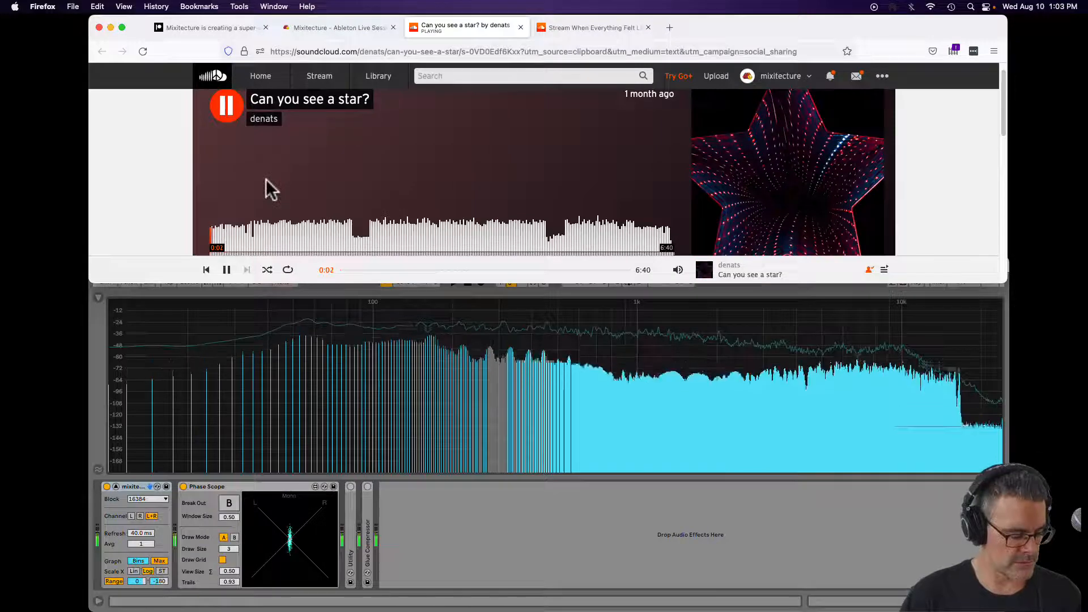
Examine the spectrum of Can you see a star? between about 50 and 155 Hz, replaying it from the beginning and from about 3:50
click(331, 320)
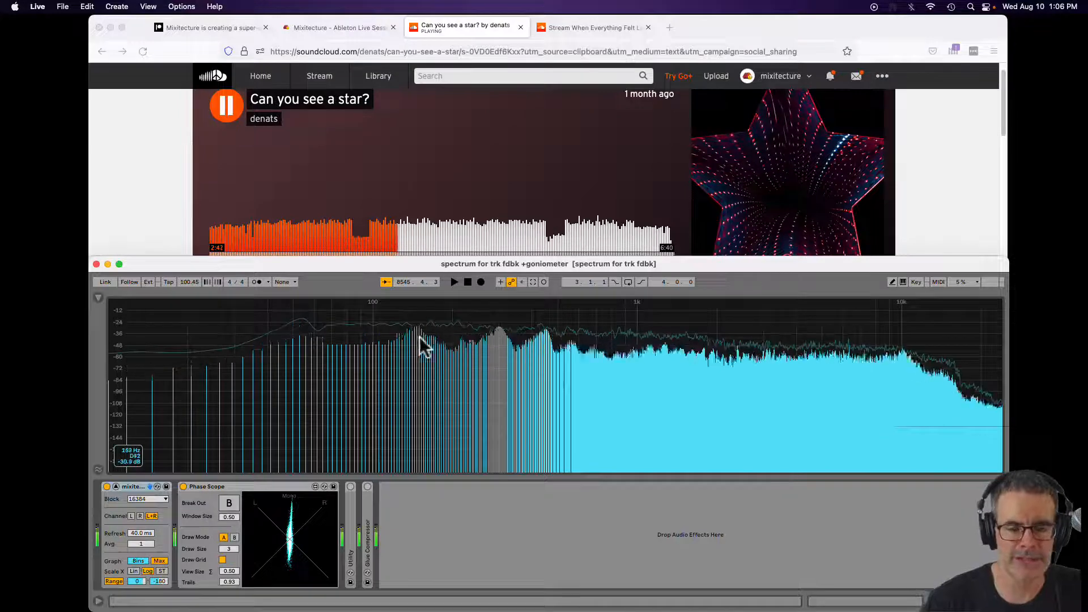
click(182, 204)
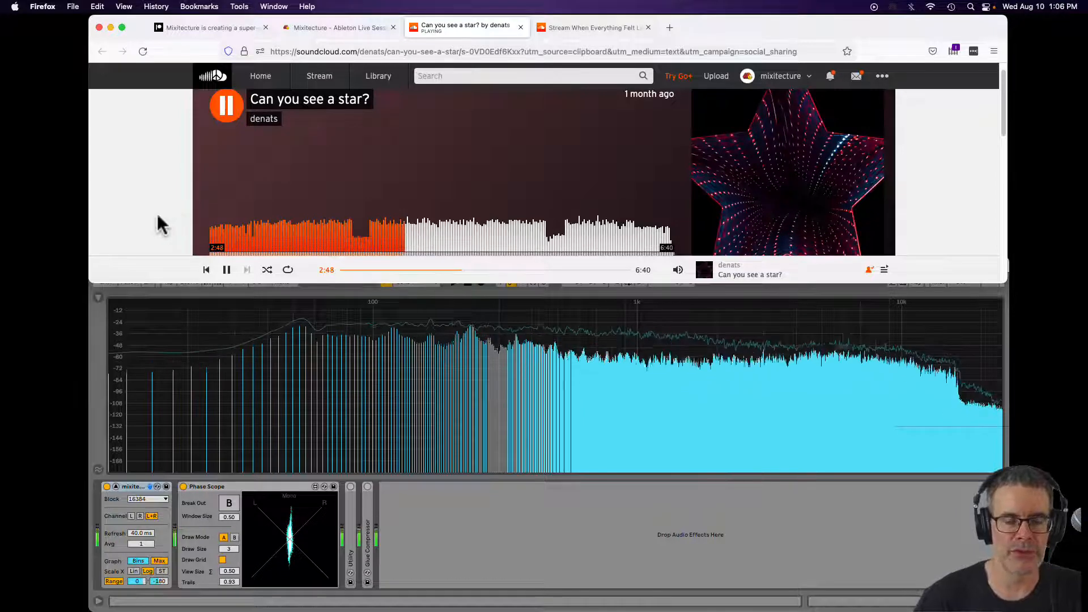
click(205, 270)
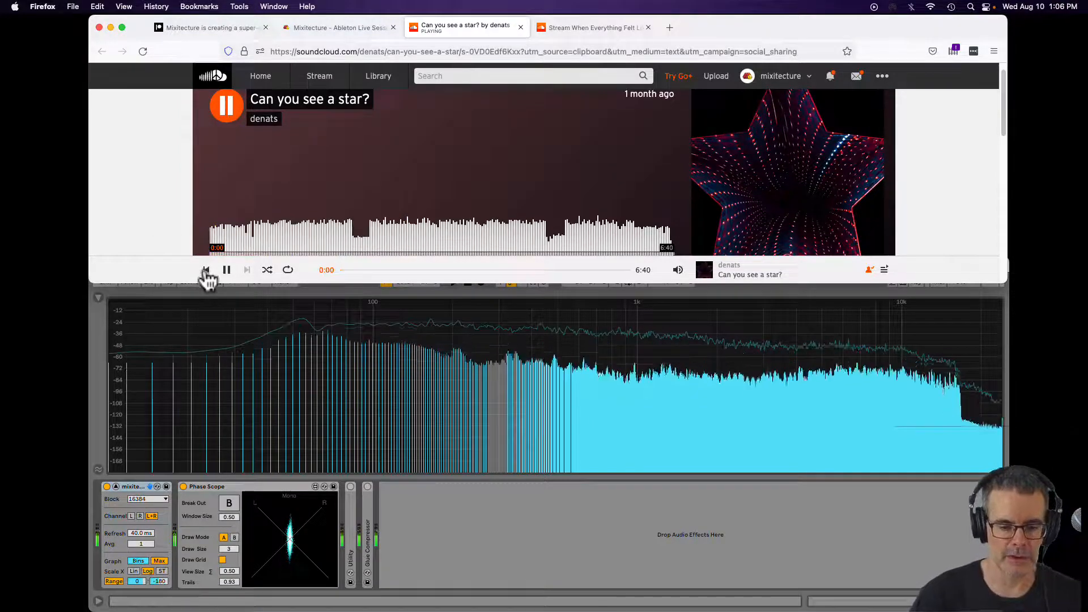
click(302, 381)
mouse_move(292, 375)
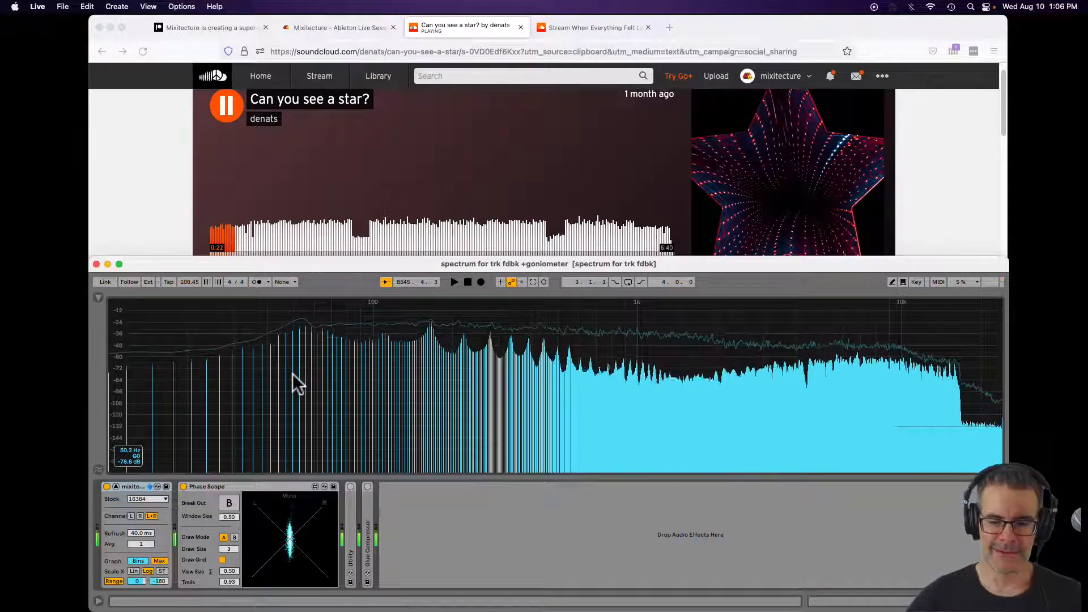
click(479, 245)
click(479, 246)
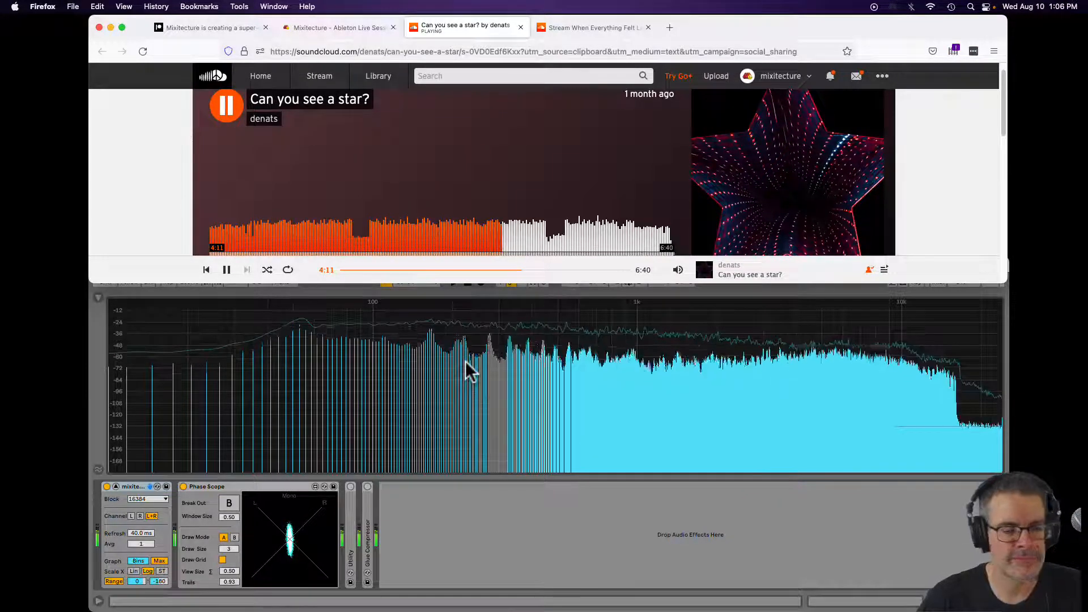
Replay Can you see a star? from about 4:42 and from about 5:31, examining its spectrum around 260 Hz with fresh peak curves
click(535, 245)
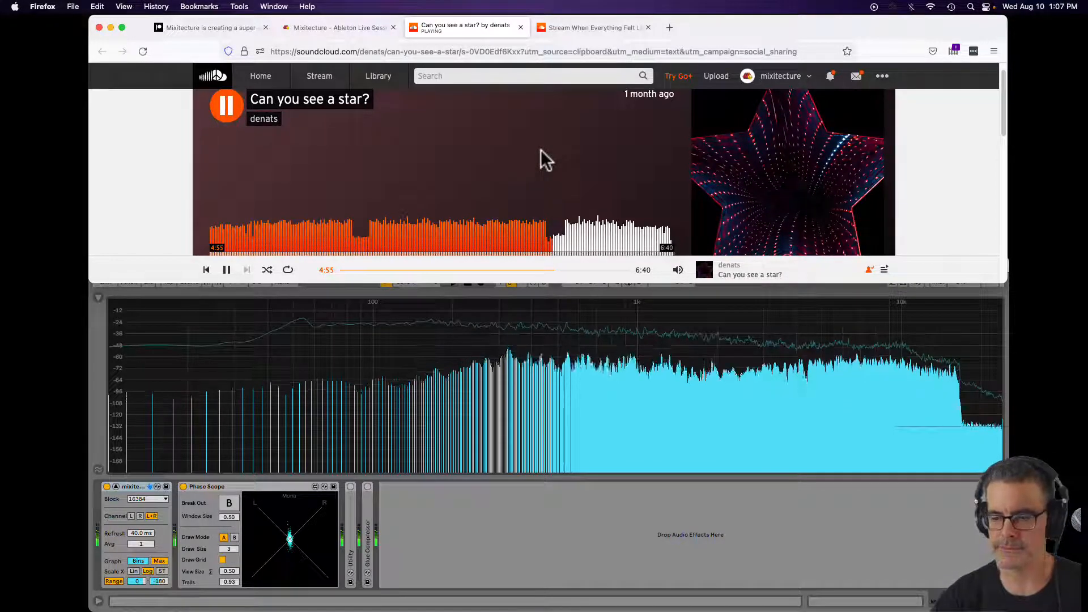
click(550, 326)
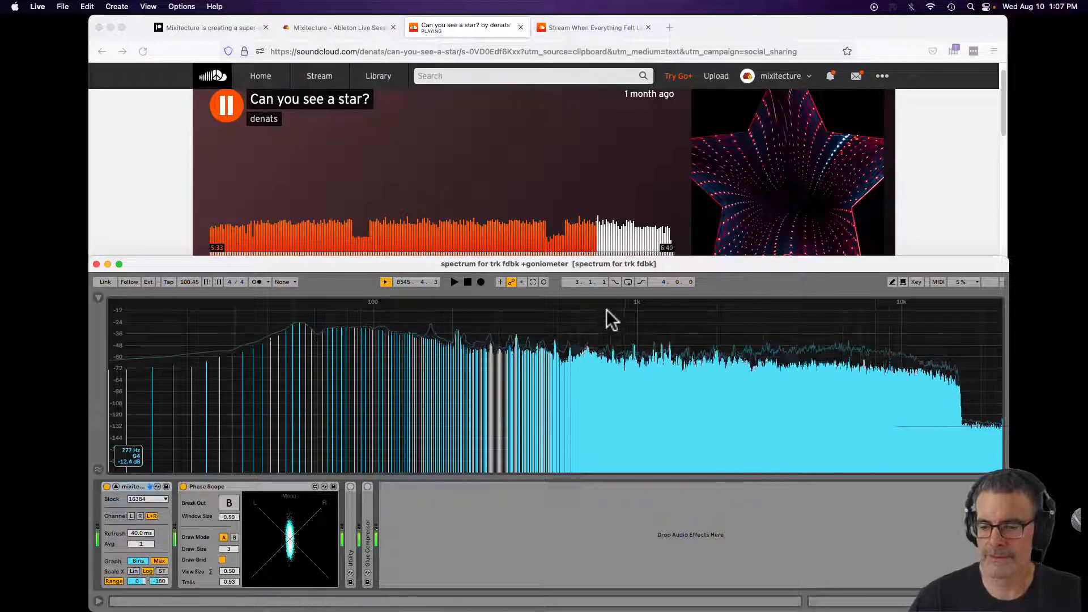
click(592, 233)
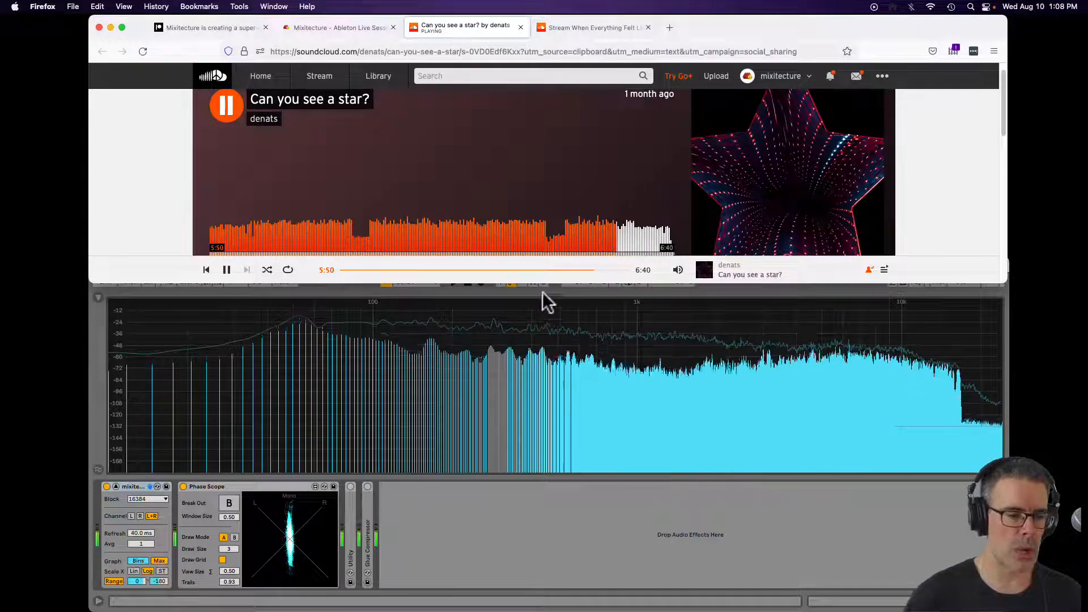
click(482, 340)
mouse_move(482, 336)
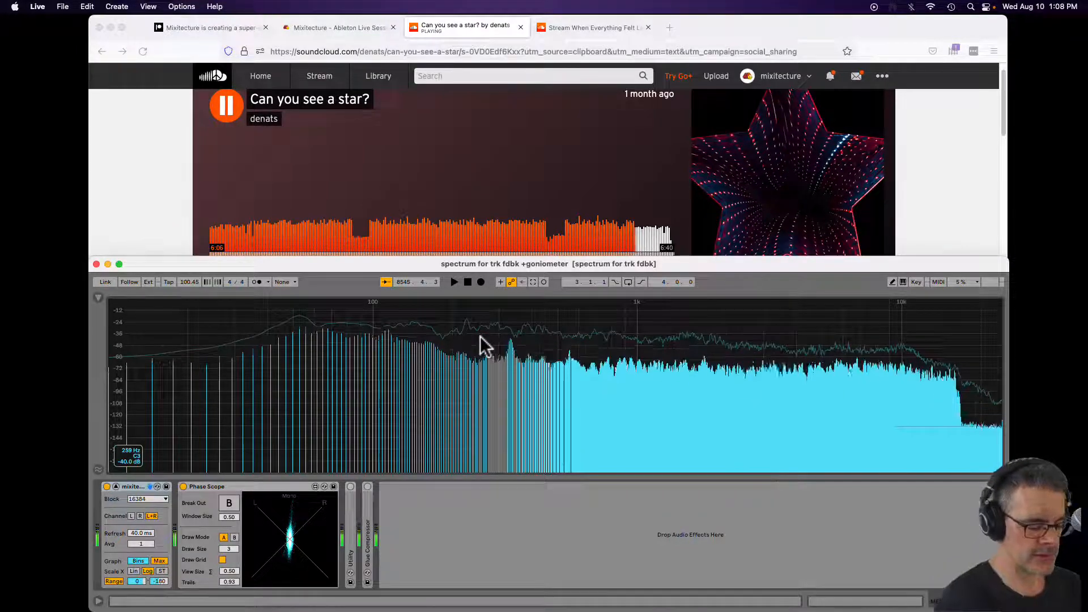
click(481, 339)
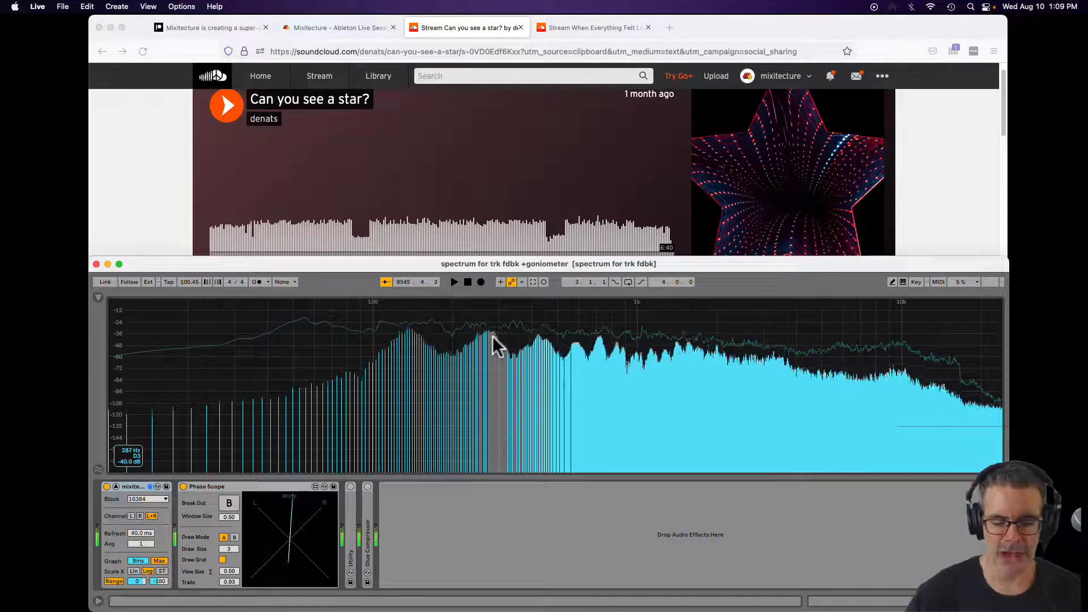
Close the tab of Can you see a star? and play When Everything Felt Like Magic v3 from the beginning
click(425, 242)
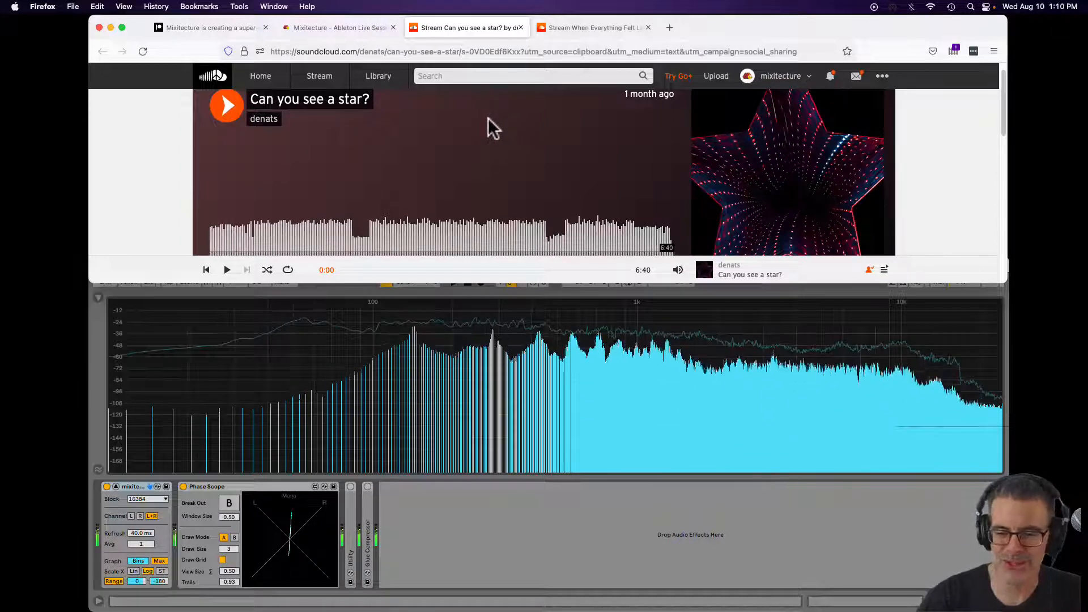
click(519, 29)
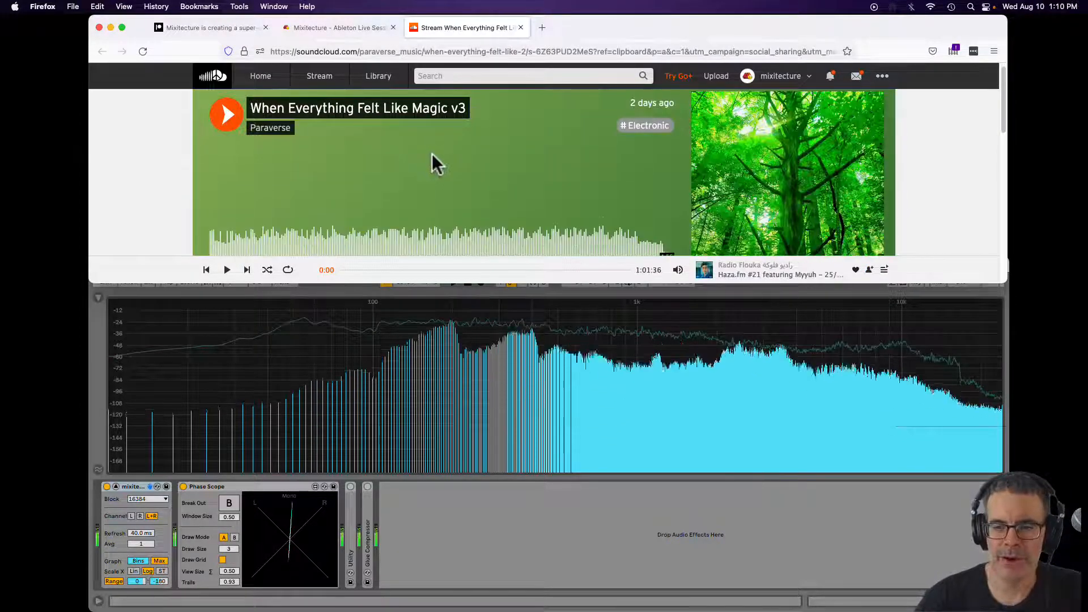
scroll(439, 169, down, 1)
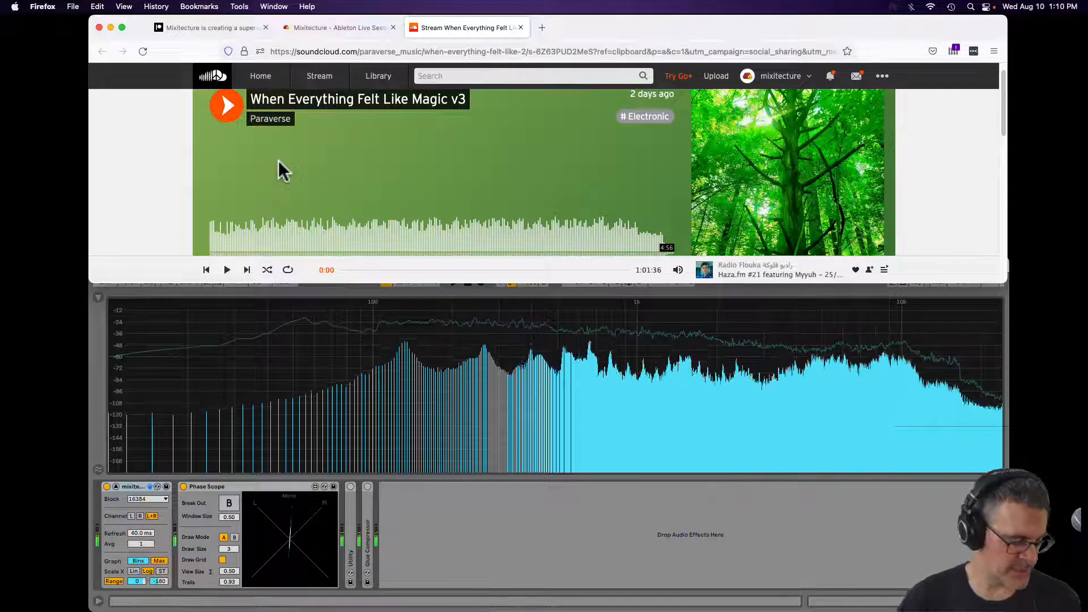
click(225, 104)
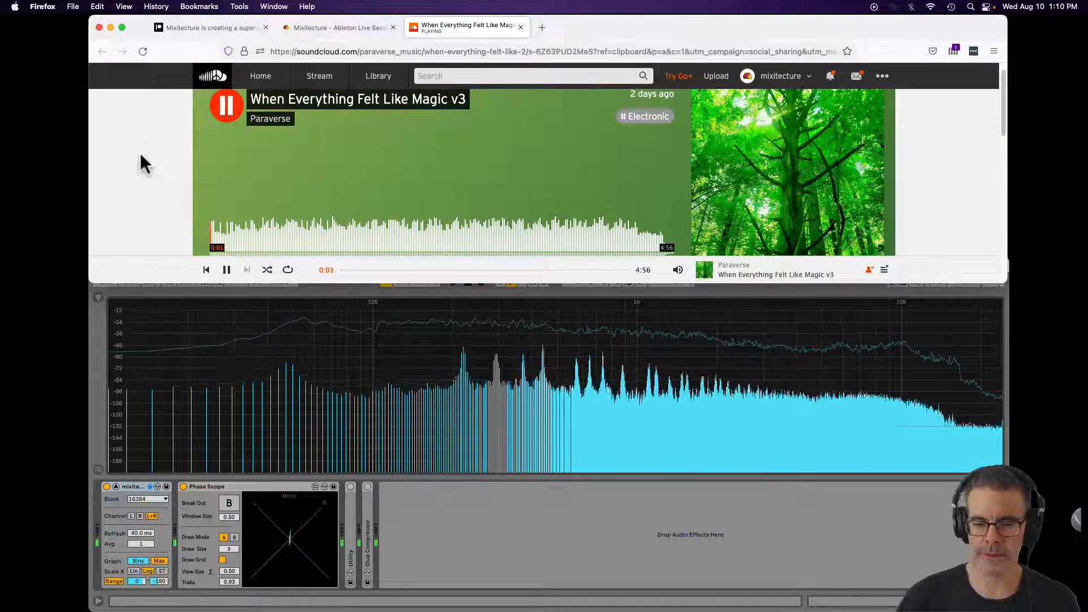
Examine When Everything Felt Like Magic v3's spectrum between about 45 and 160 Hz with fresh peak curves while the track plays
click(341, 351)
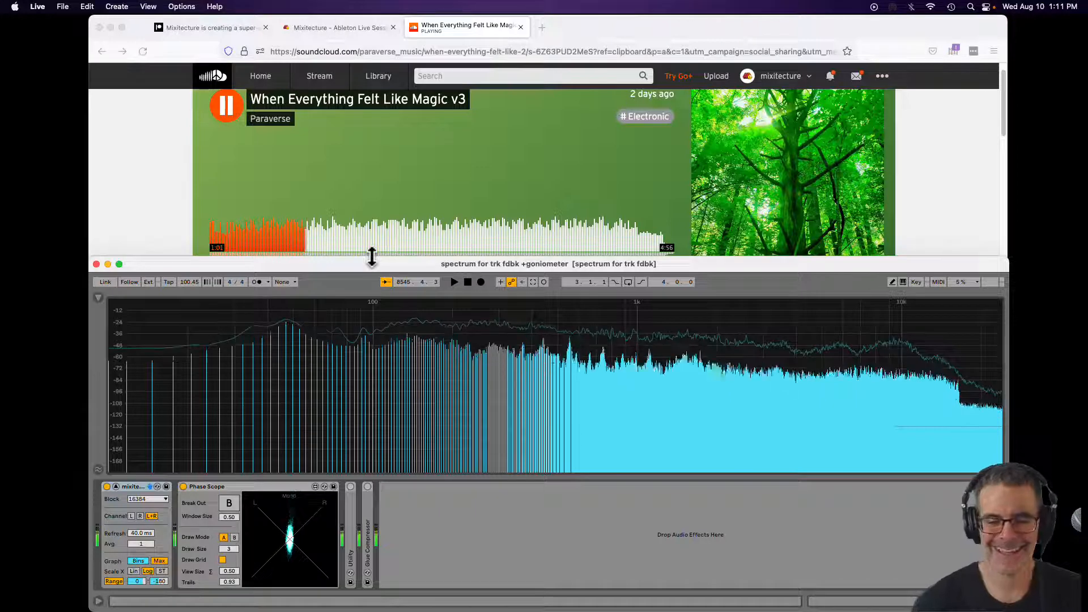
click(425, 331)
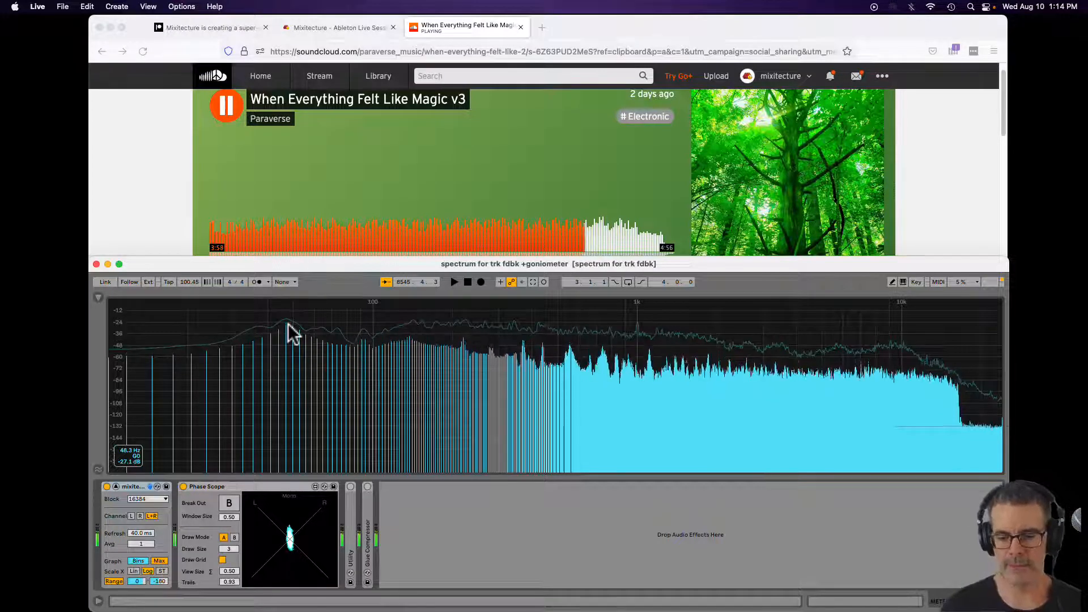
click(402, 337)
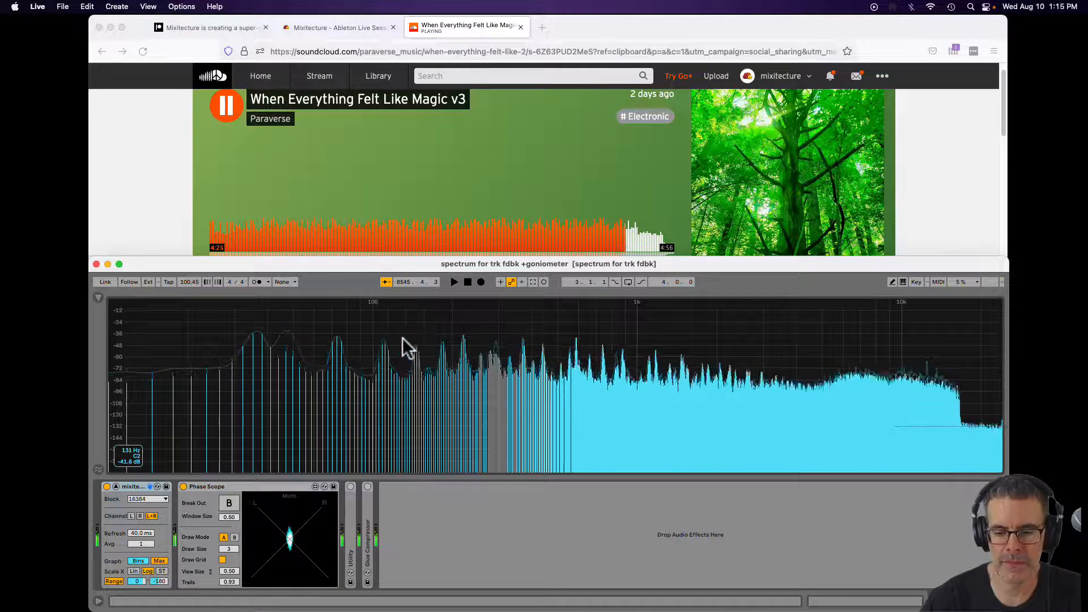
click(276, 342)
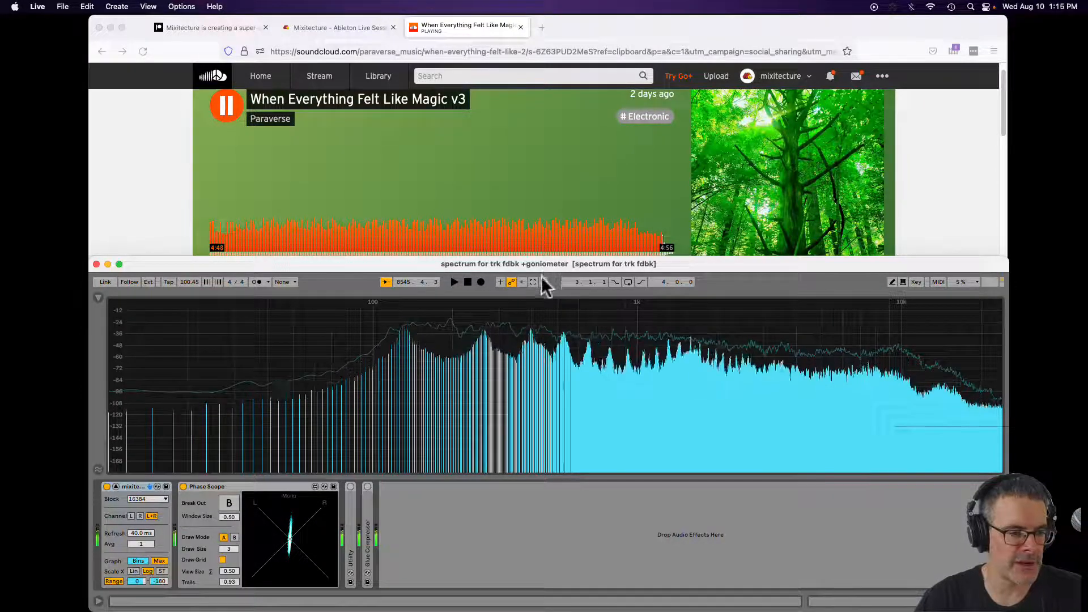
Replay When Everything Felt Like Magic v3 from about 3:01 and repeatedly from about 3:15, examining its spectrum around 355 Hz
click(492, 233)
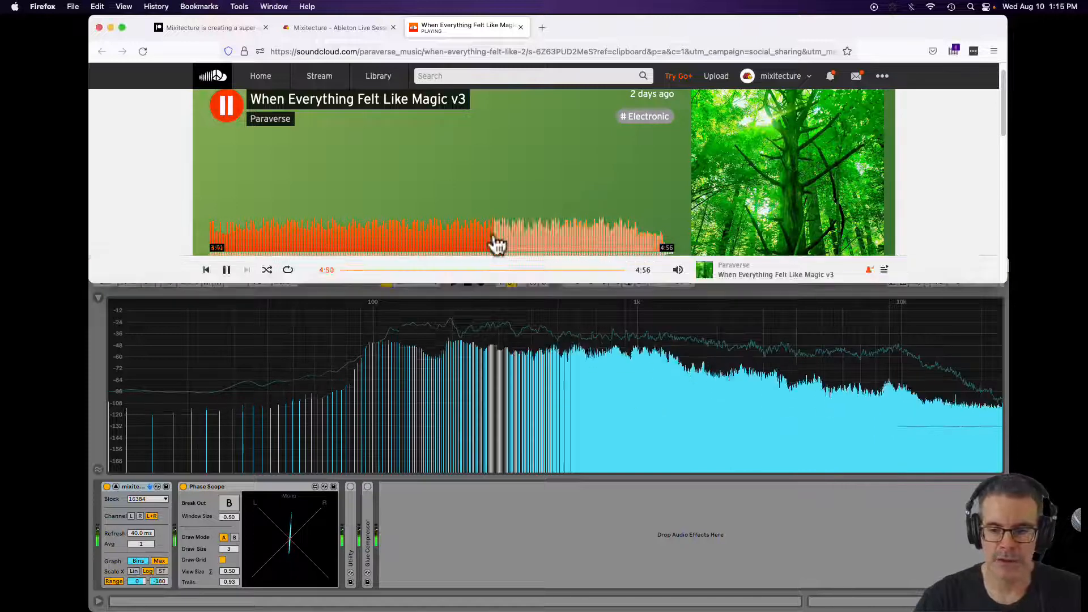
click(497, 244)
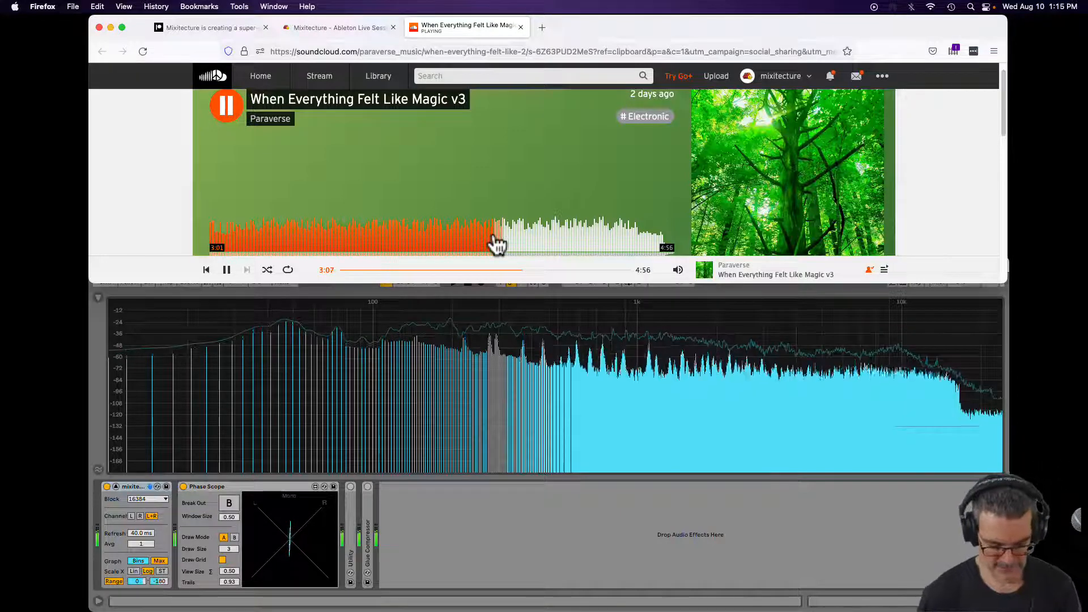
click(517, 359)
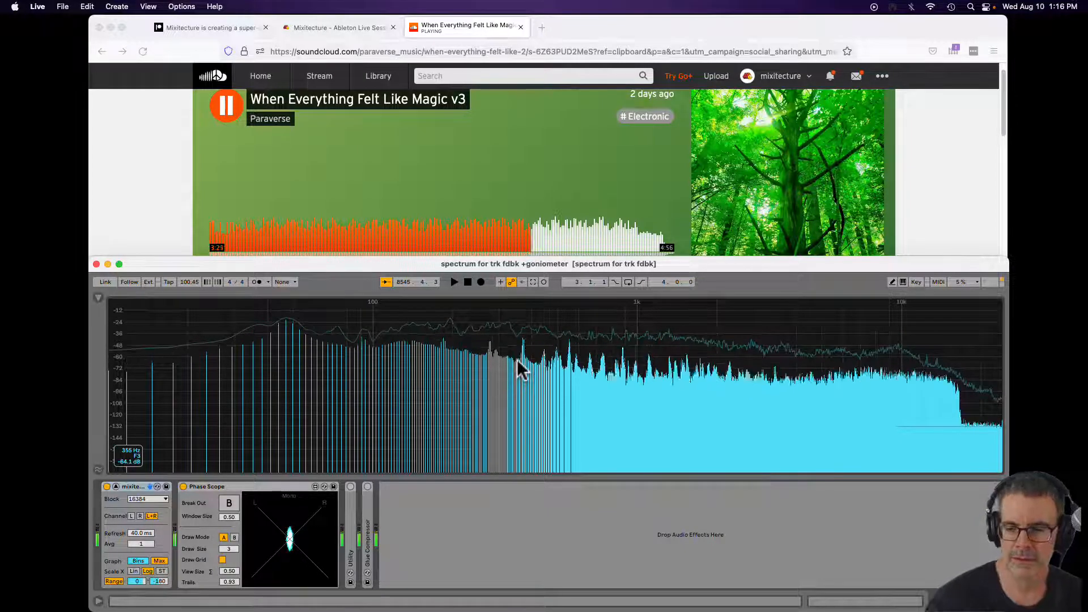
click(515, 241)
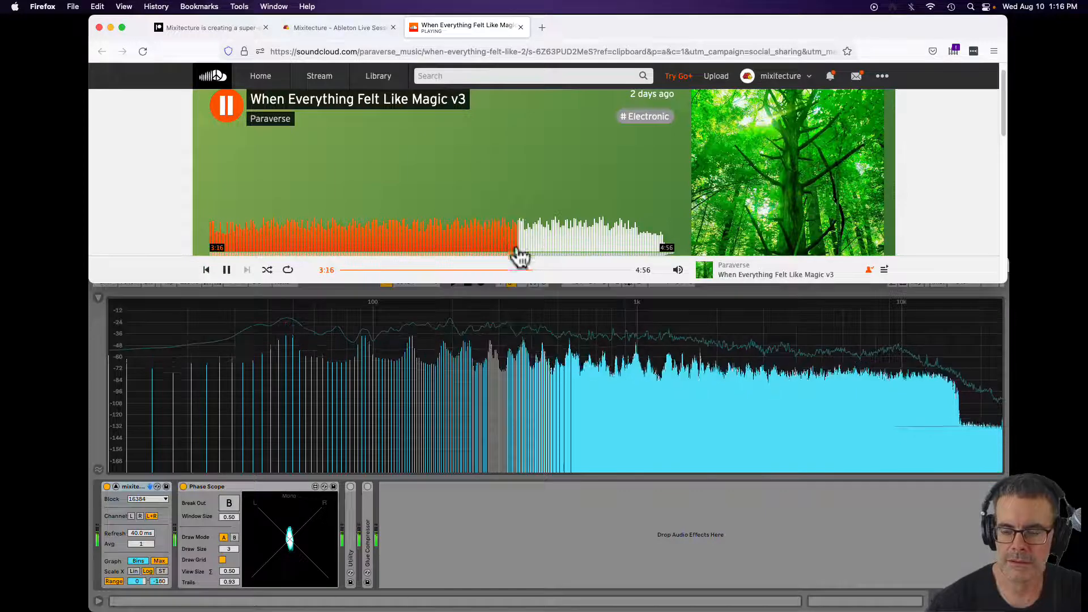
click(511, 242)
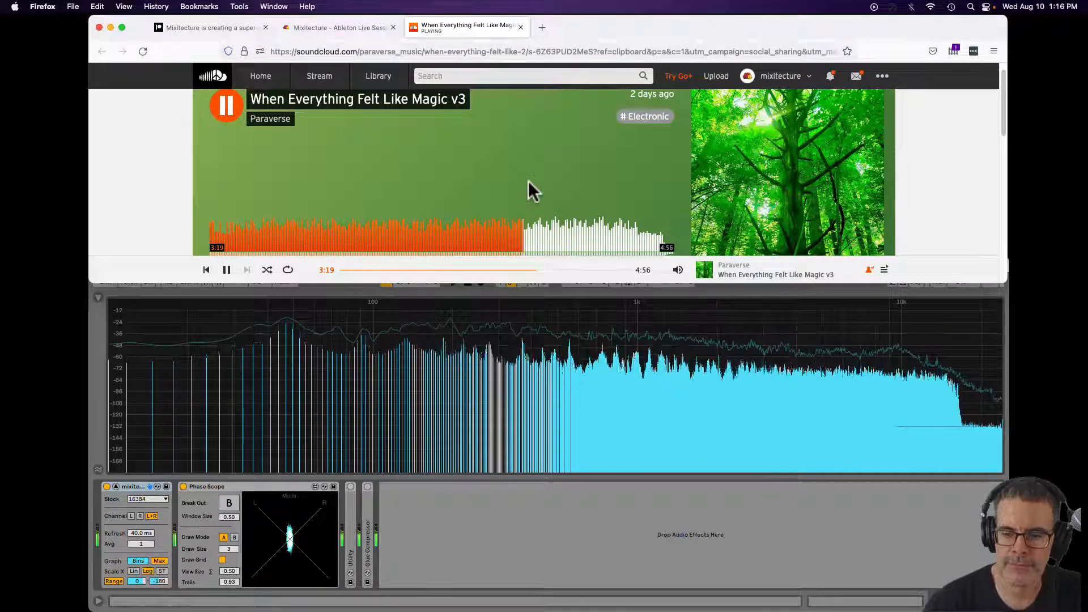
click(515, 237)
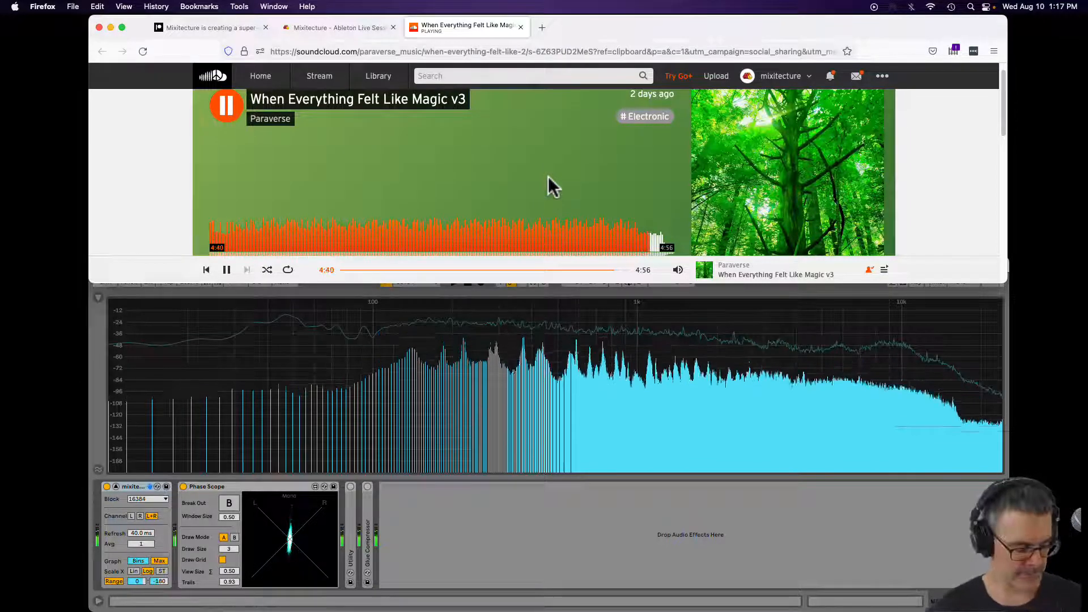
Collapse and re-expand the large spectrum display to refresh its peak curve, and replay an early passage of When Everything Felt Like Magic v3
click(637, 289)
key(shift+4)
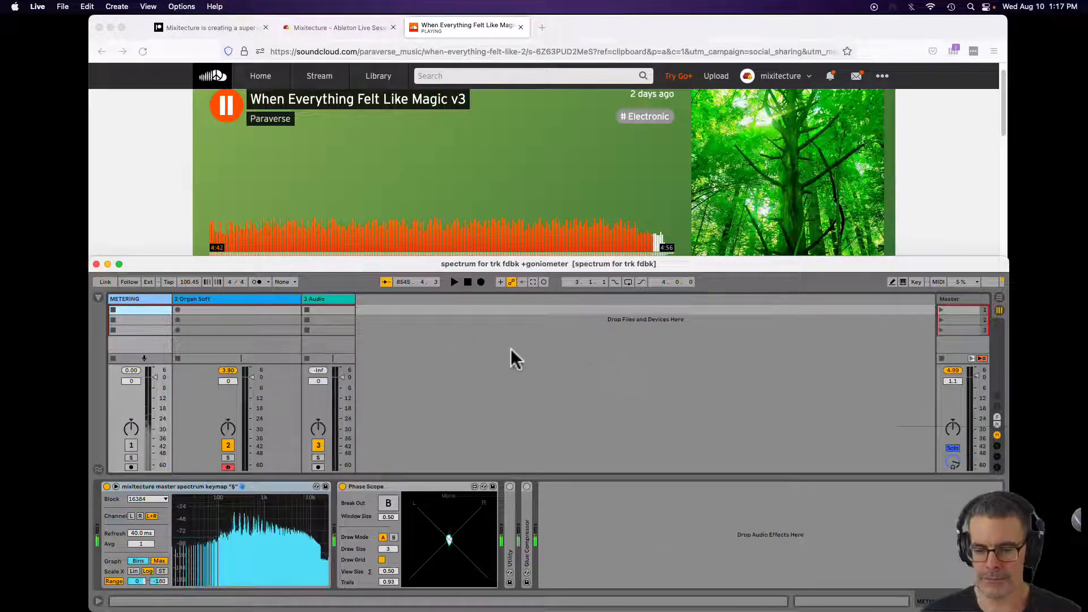
click(289, 499)
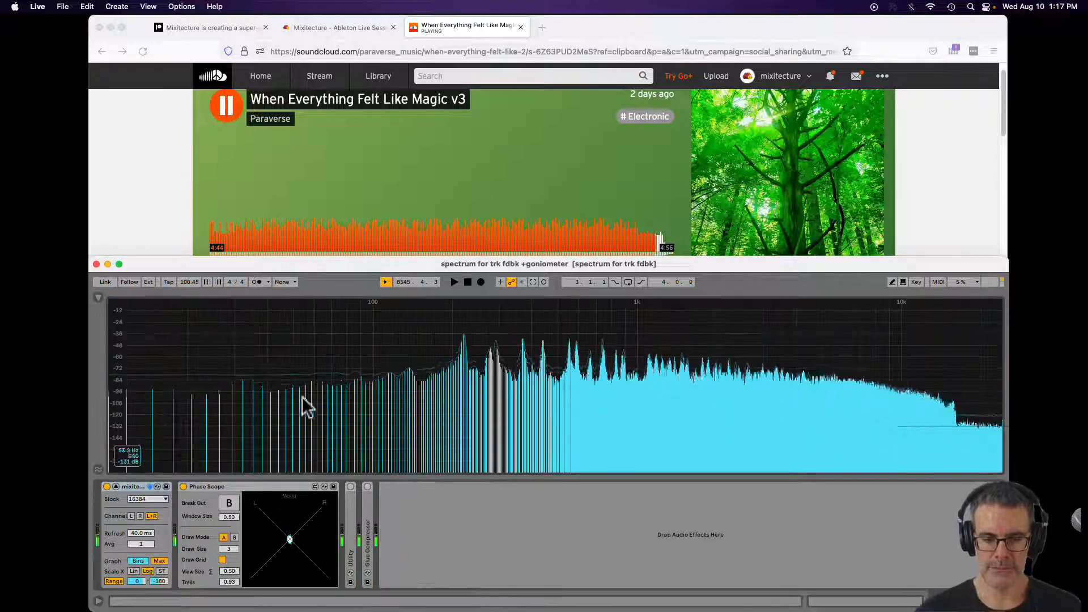
click(368, 392)
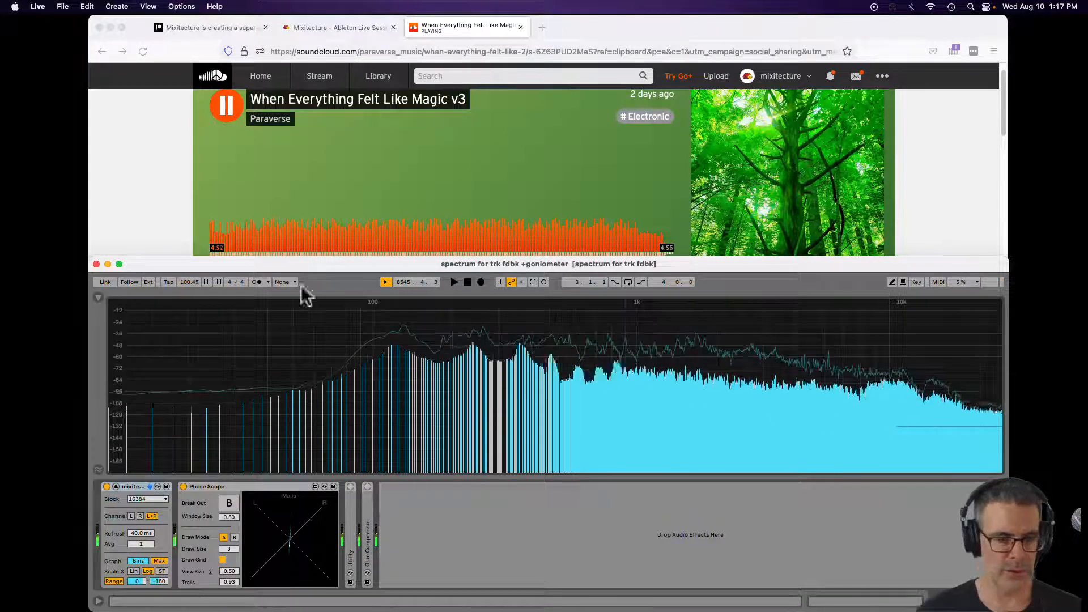
click(290, 234)
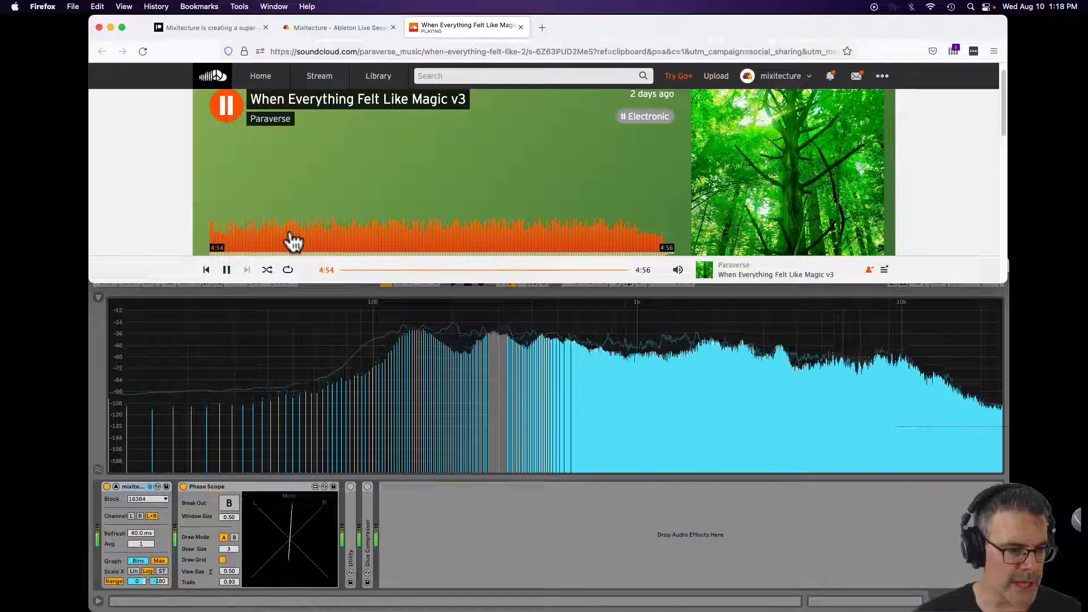
click(294, 238)
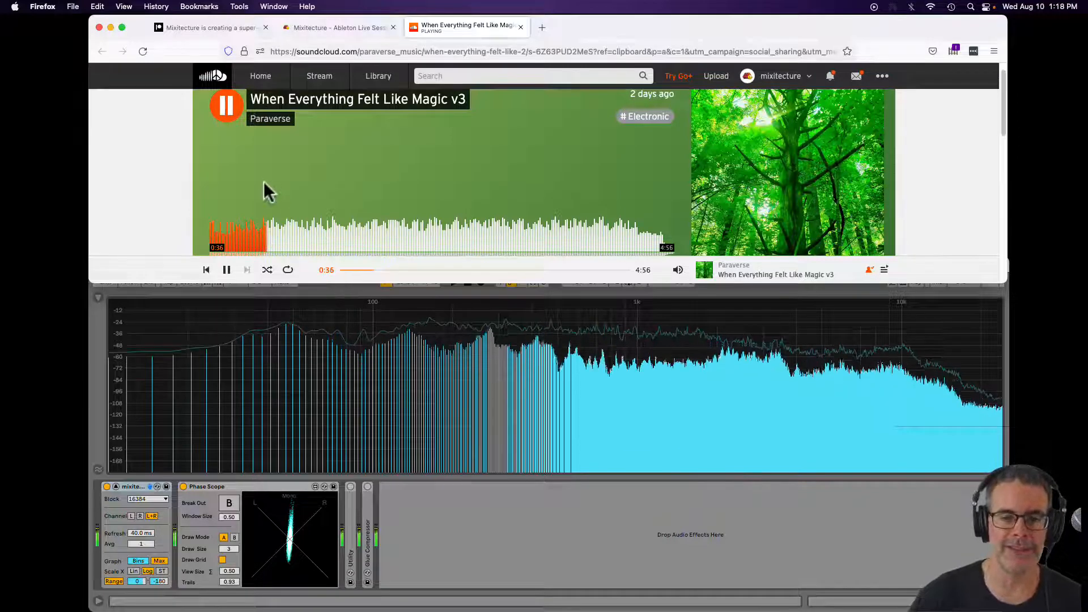
Show the membership levels on the Mixitecture Patreon page, temporarily enlarging the browser window
click(214, 27)
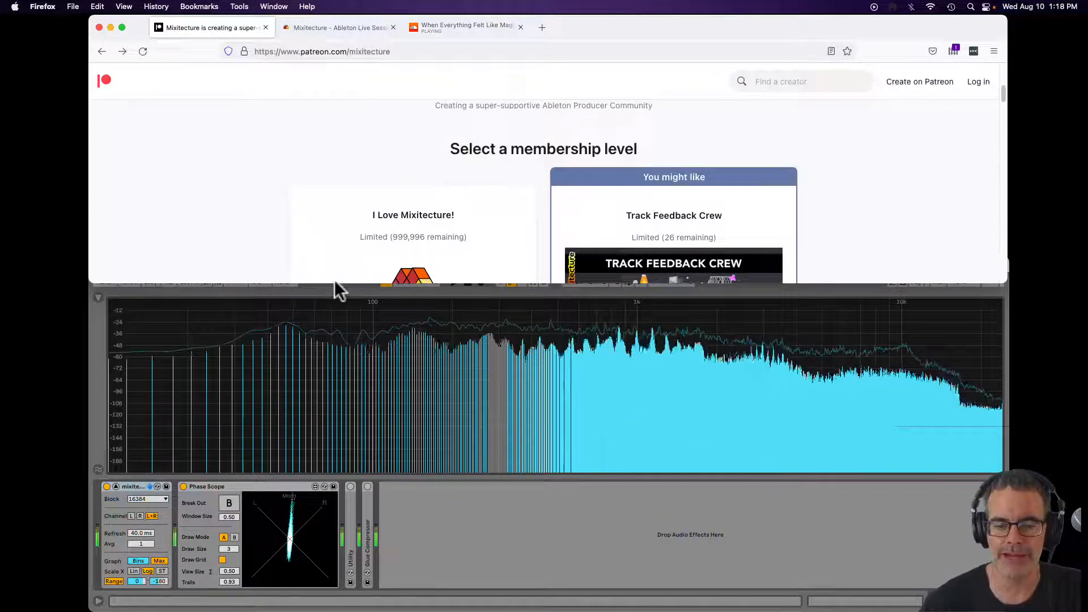
drag(335, 283, 345, 448)
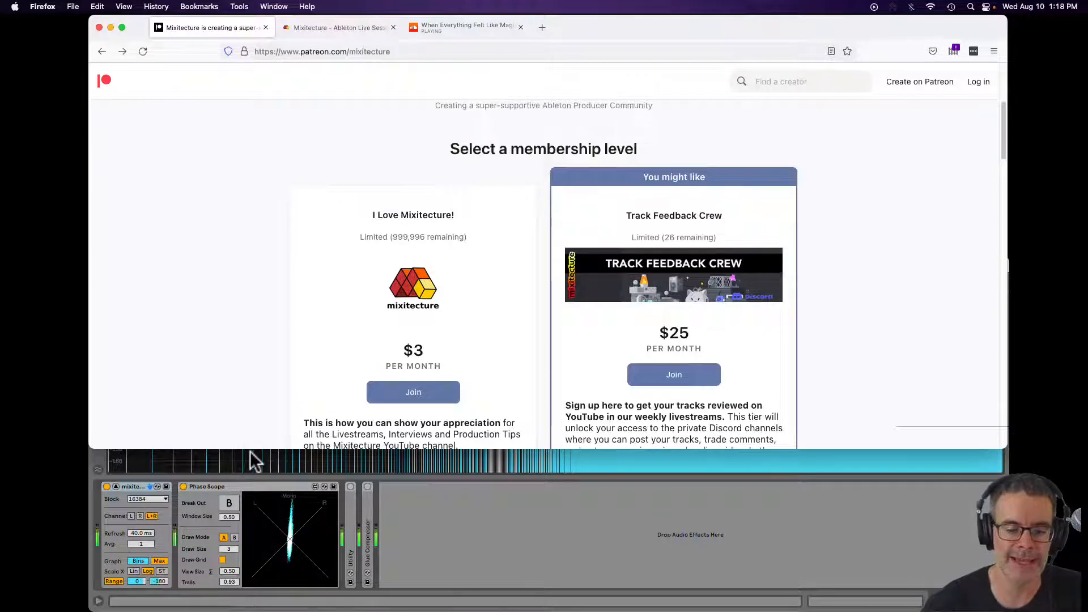
drag(254, 449, 257, 230)
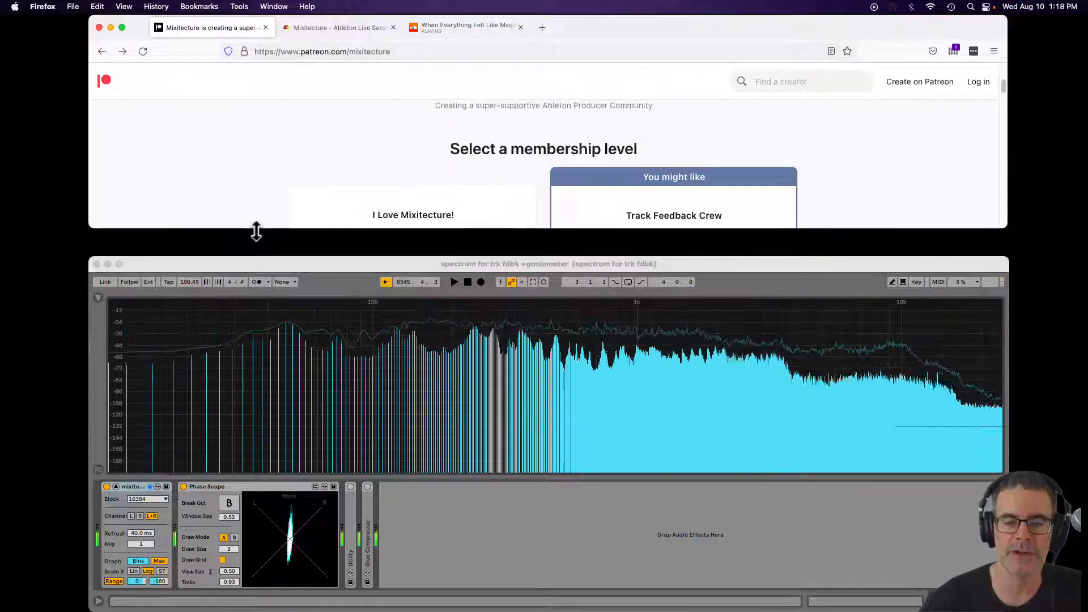
Show the available products on courses.mixitecture.com in a browser window made taller to reveal the course cards
click(321, 29)
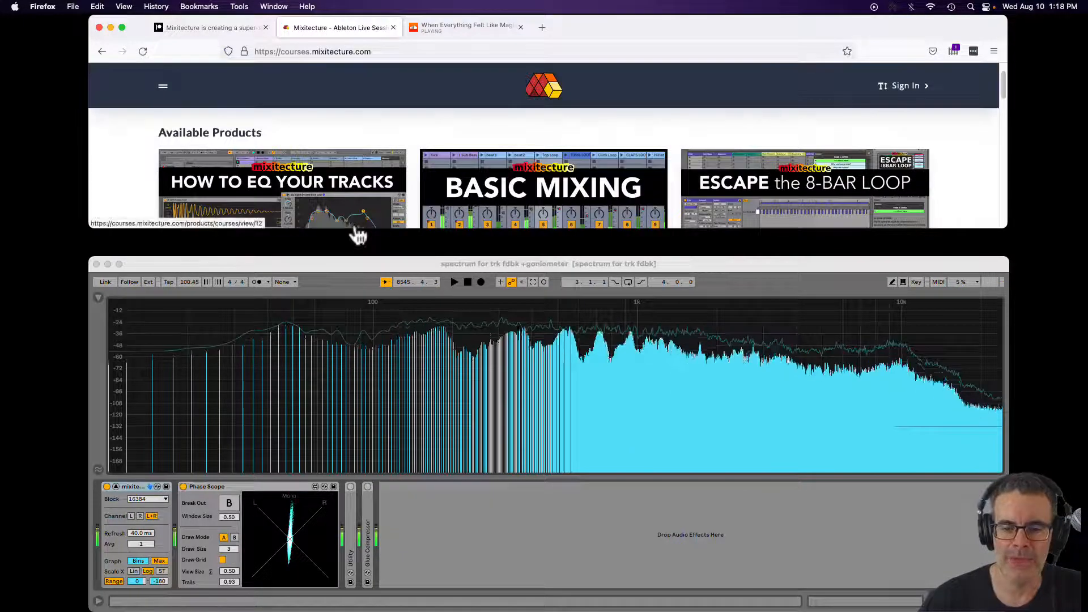
drag(148, 229, 169, 472)
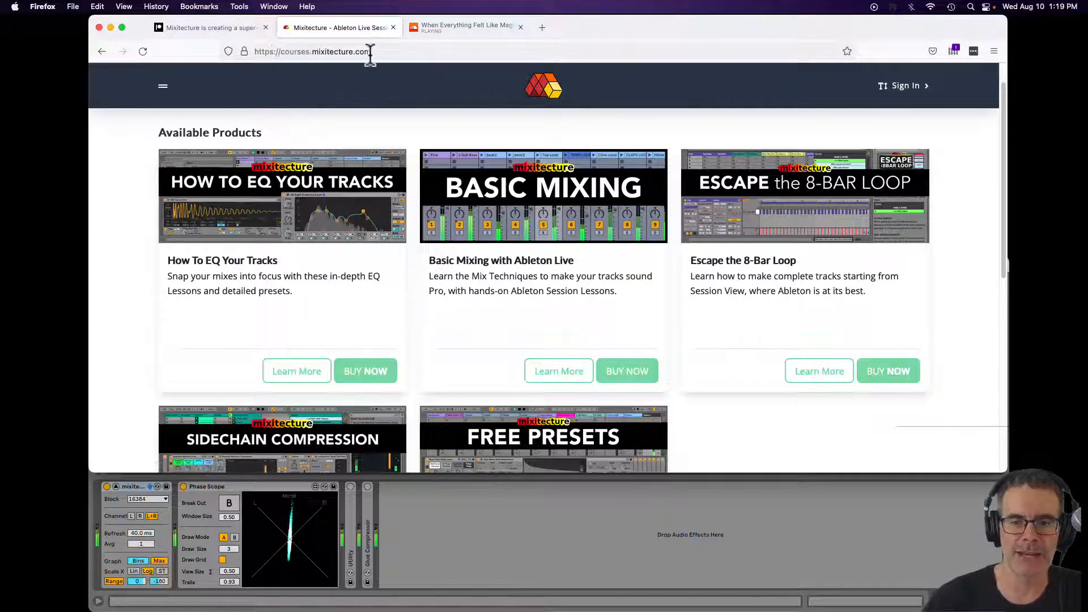
click(279, 52)
click(131, 201)
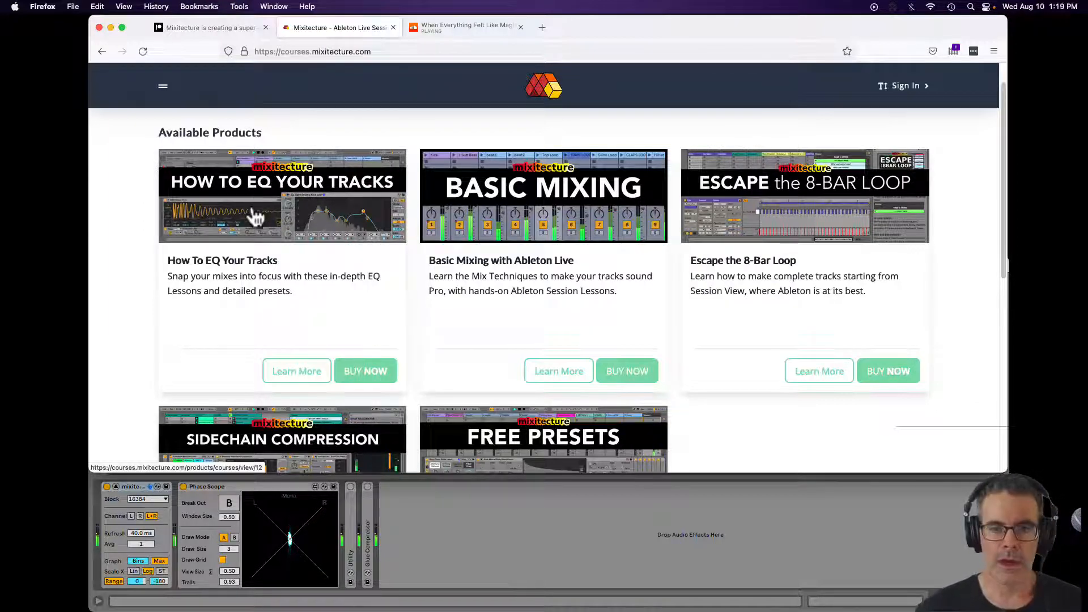
Return to the When Everything Felt Like Magic v3 page with the spectrum in front, and switch to Ecamm Live
click(453, 28)
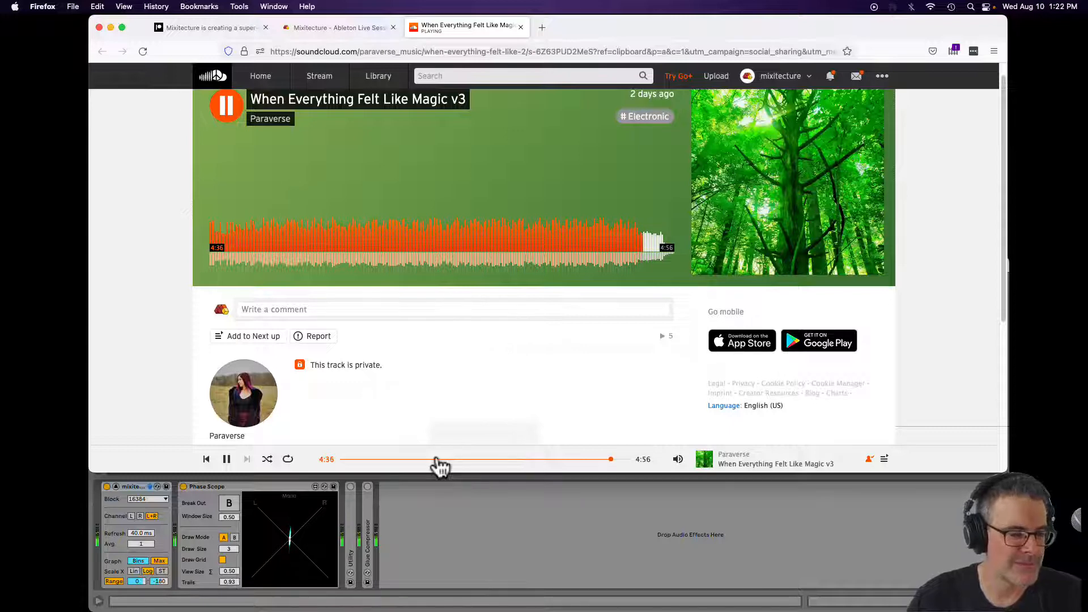
click(452, 518)
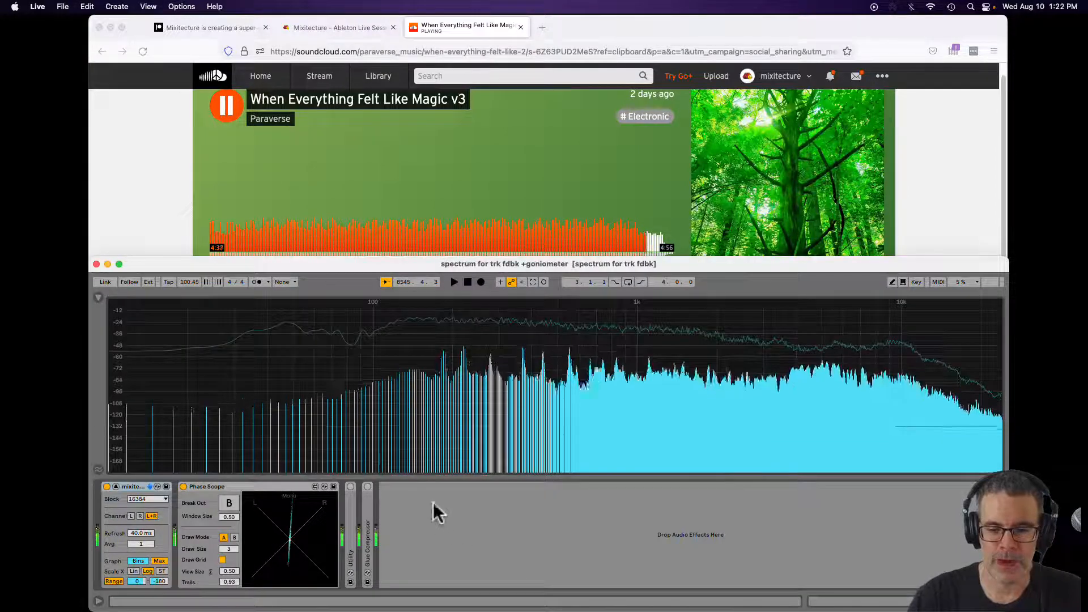
key(super+Tab)
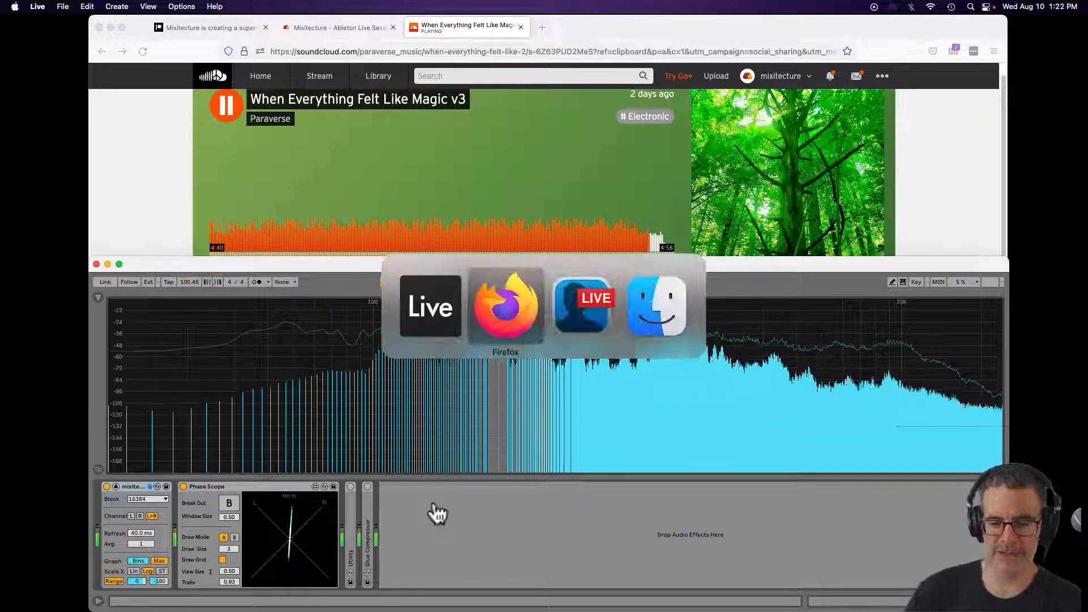
key(super+Tab)
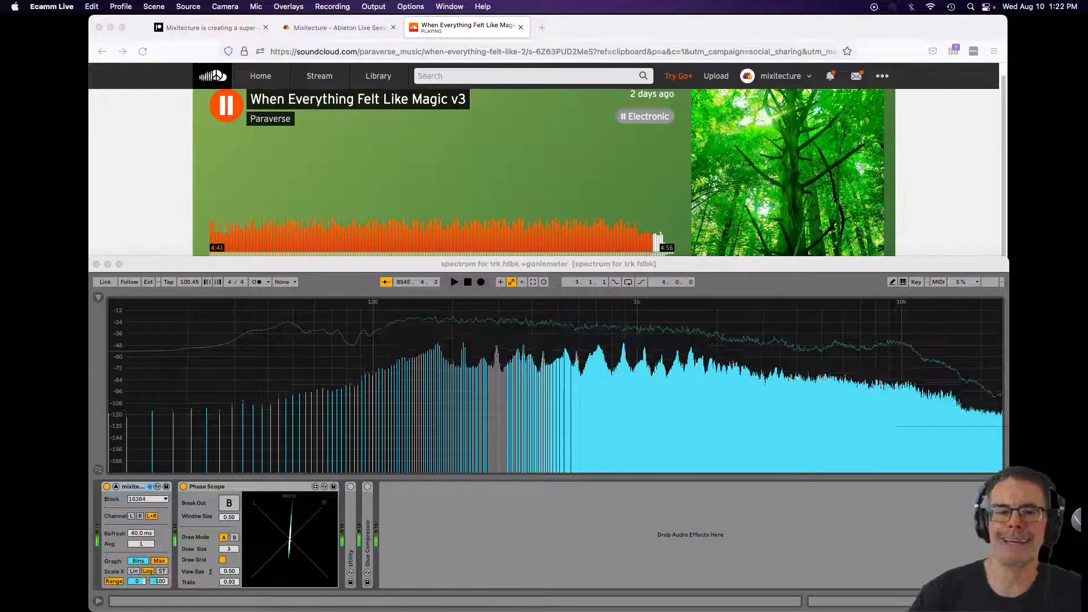